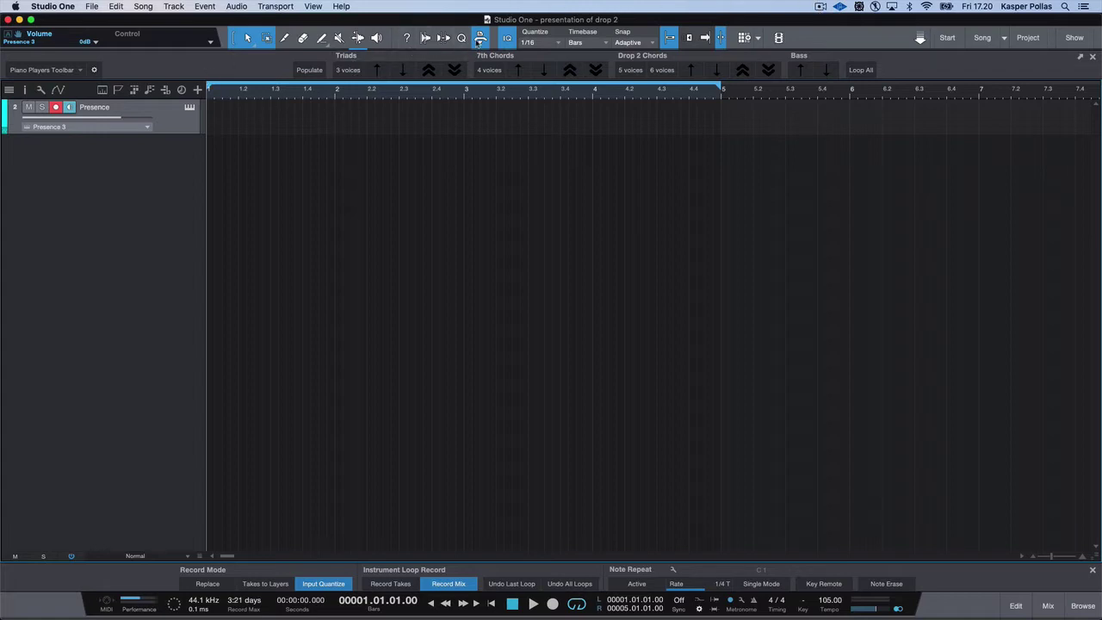
- Bring up the Piano Players Toolbar macro page and check the instrument loaded on the Presence track
left_click(80, 71)
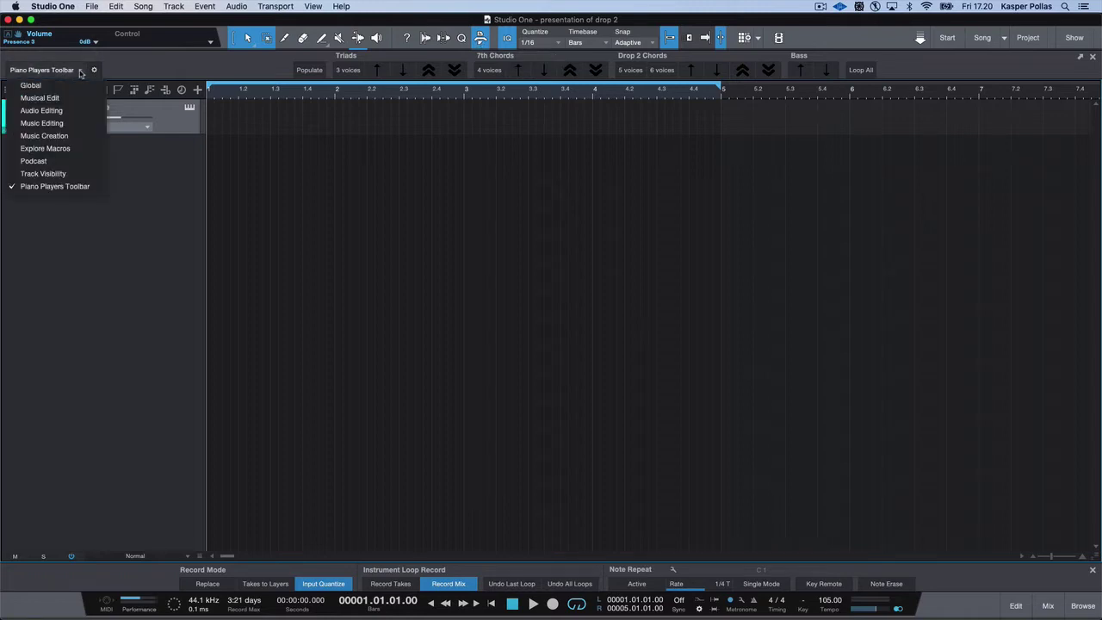
left_click(59, 187)
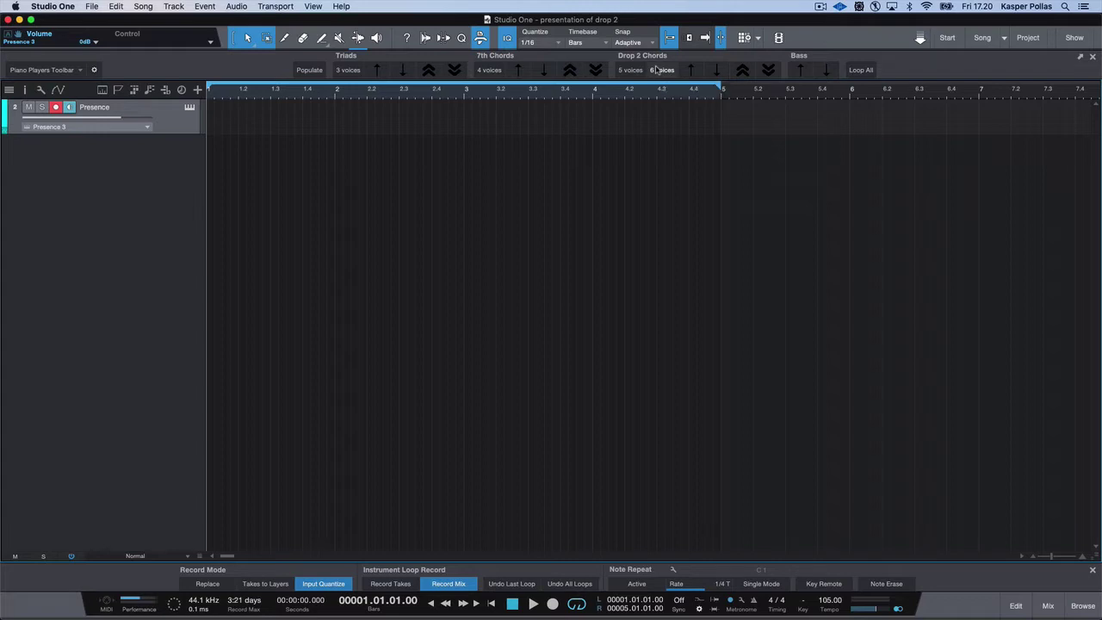
left_click(189, 107)
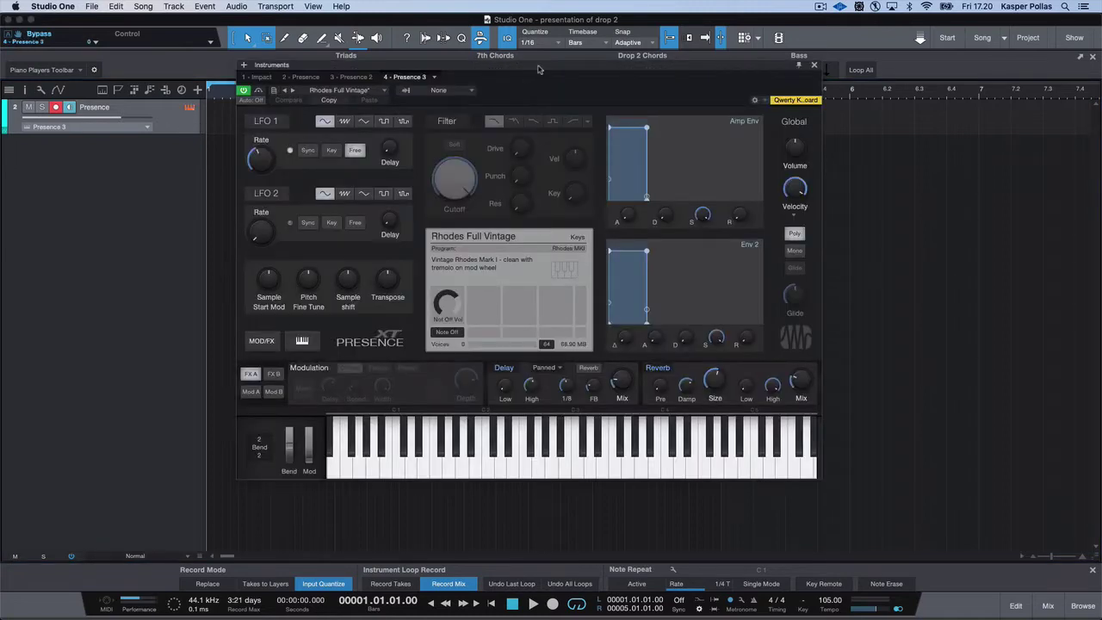
left_click(814, 67)
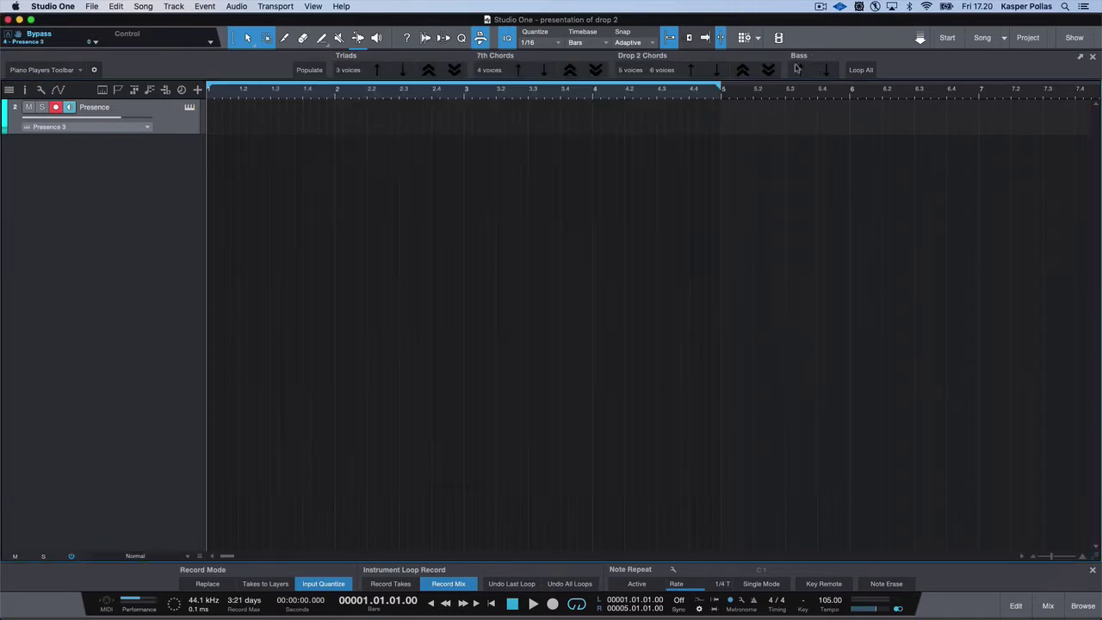
- Create an empty four-bar instrument part on the Presence track and open it in the note editor
double_click(230, 131)
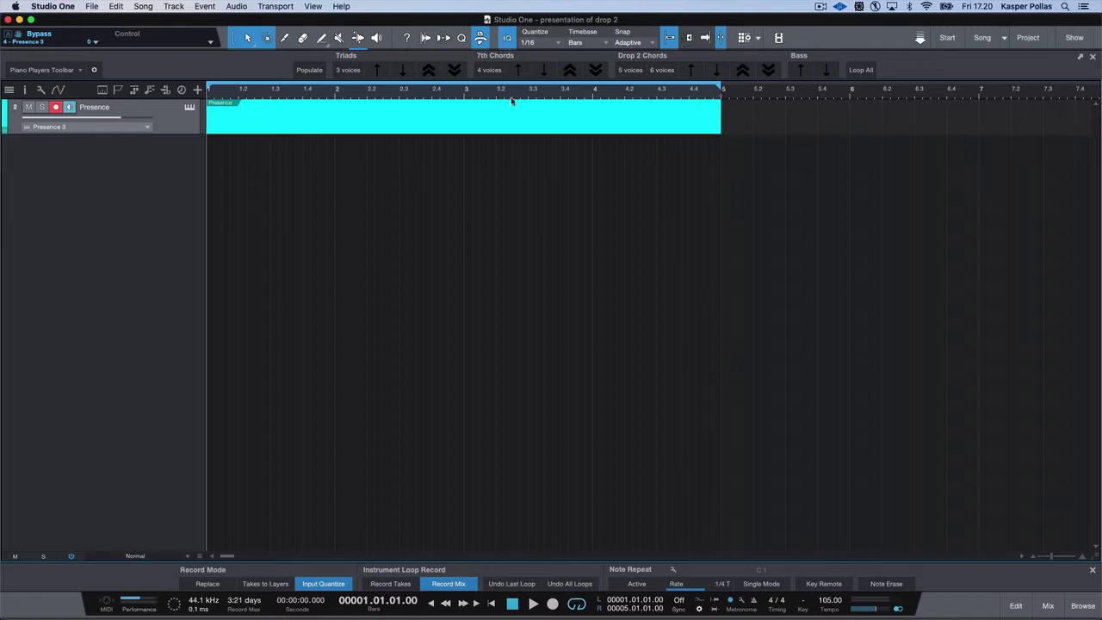
double_click(444, 132)
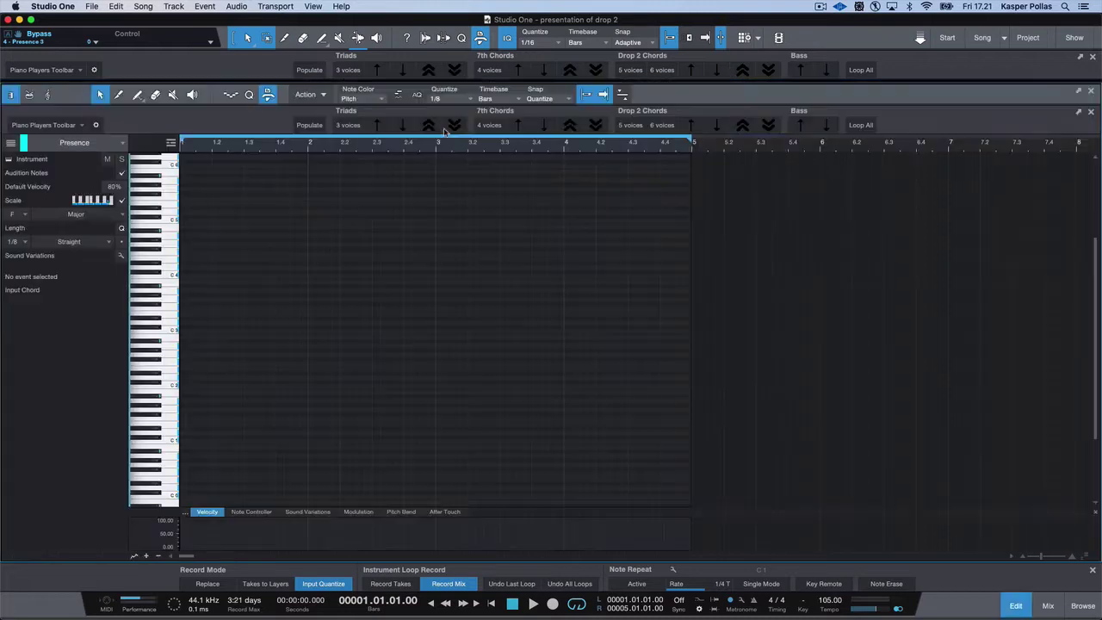
left_click(1090, 91)
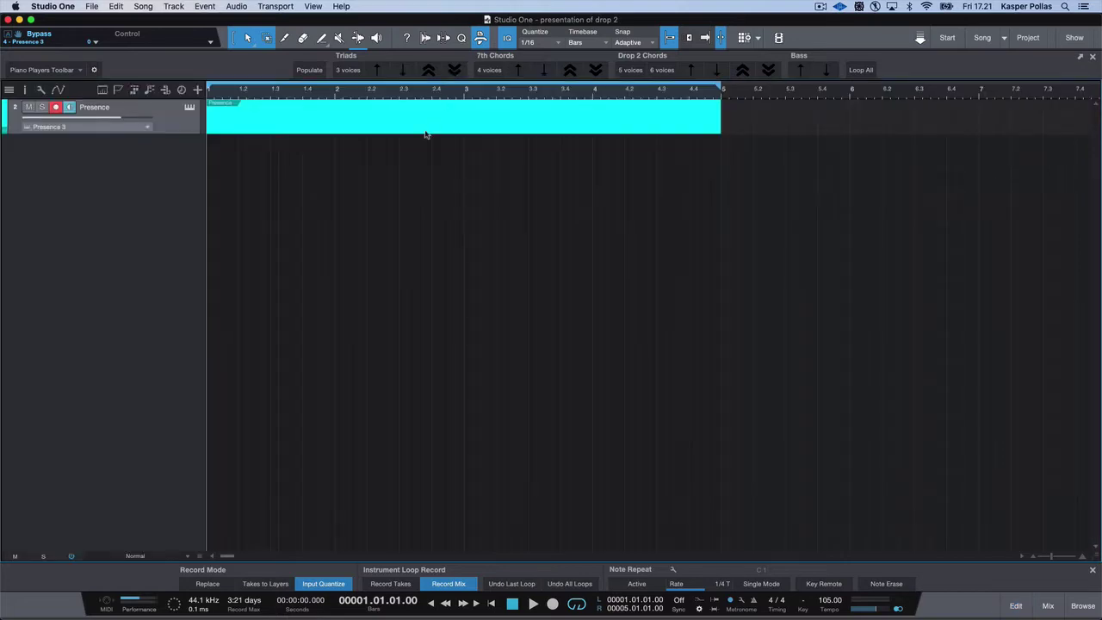
double_click(425, 135)
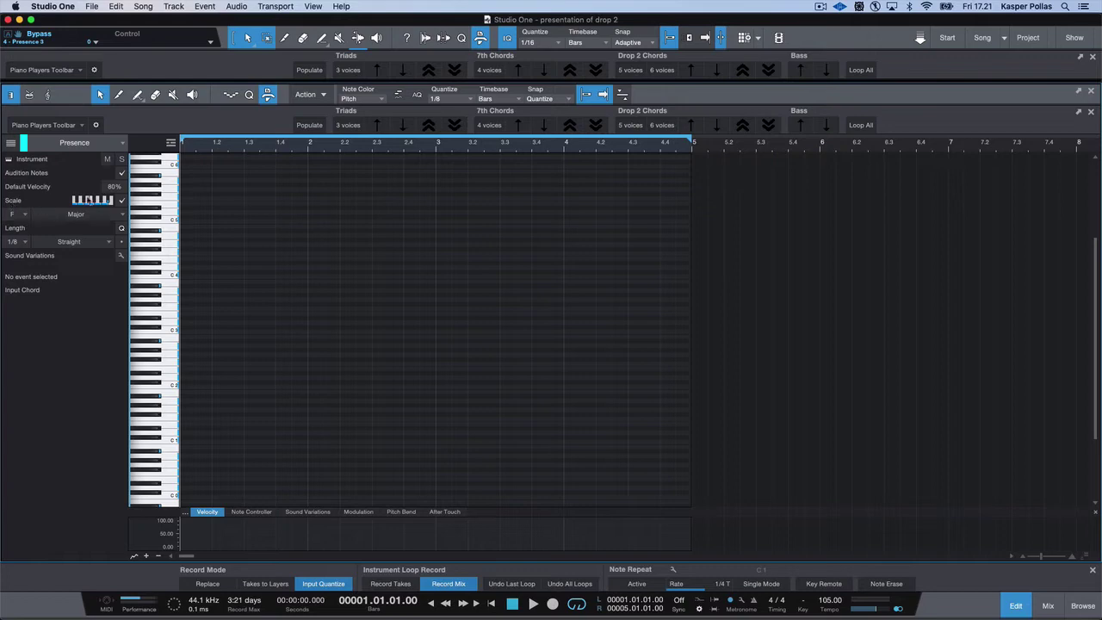
- Set the part's scale to E Major and populate its four bars with top and bass notes
left_click(121, 200)
left_click(122, 201)
left_click(23, 215)
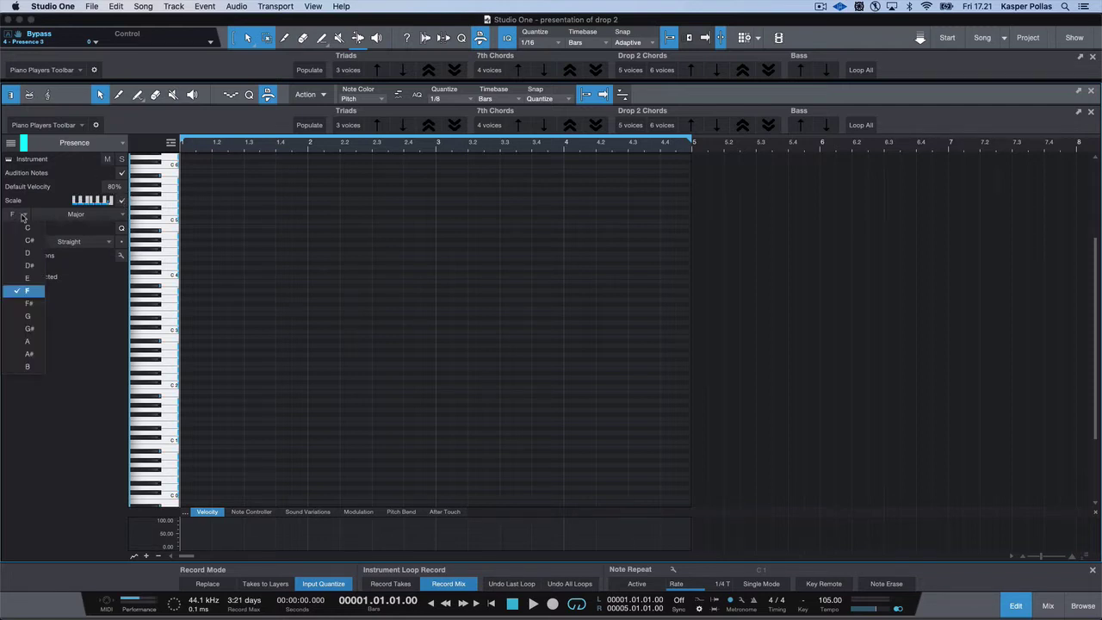
left_click(19, 279)
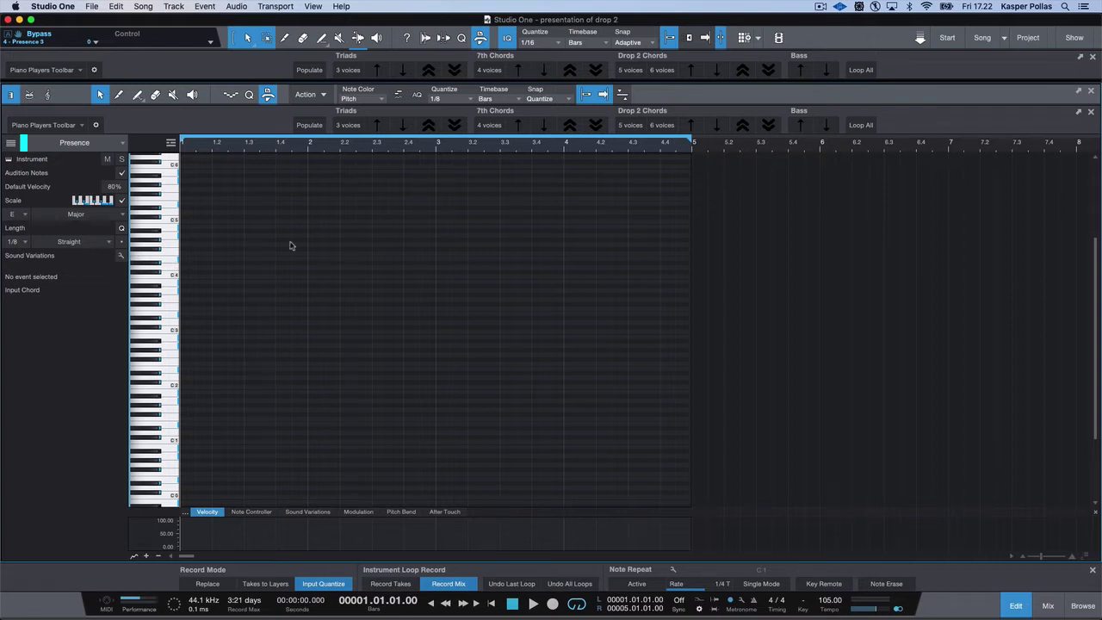
left_click(310, 125)
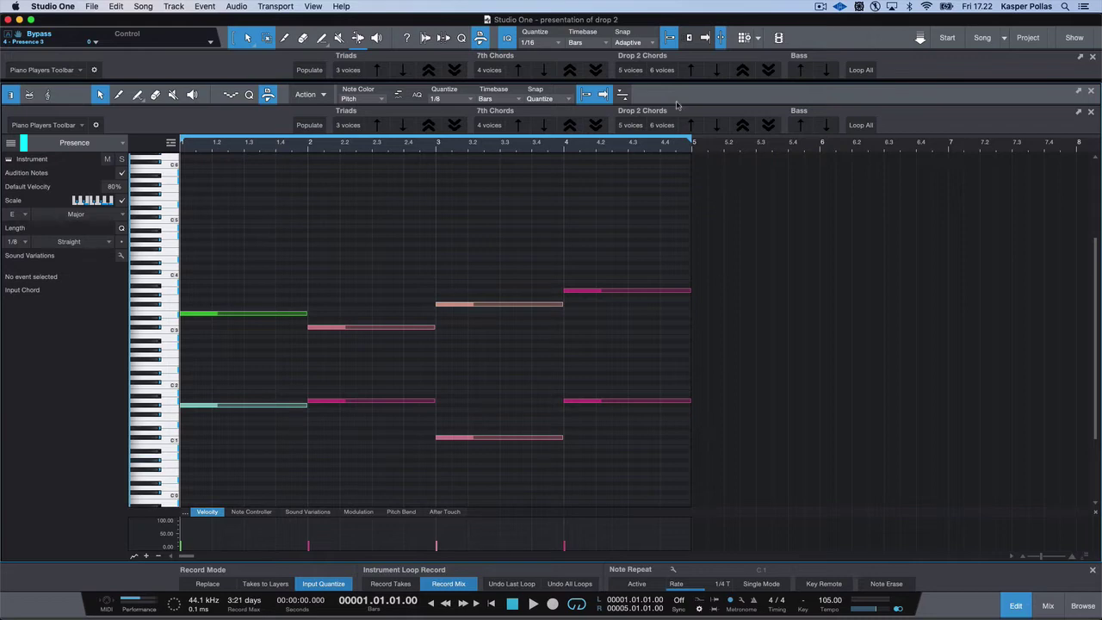
- Audition the top notes in bars 1 and 2 and examine the bar positions where the notes change
left_click(240, 315)
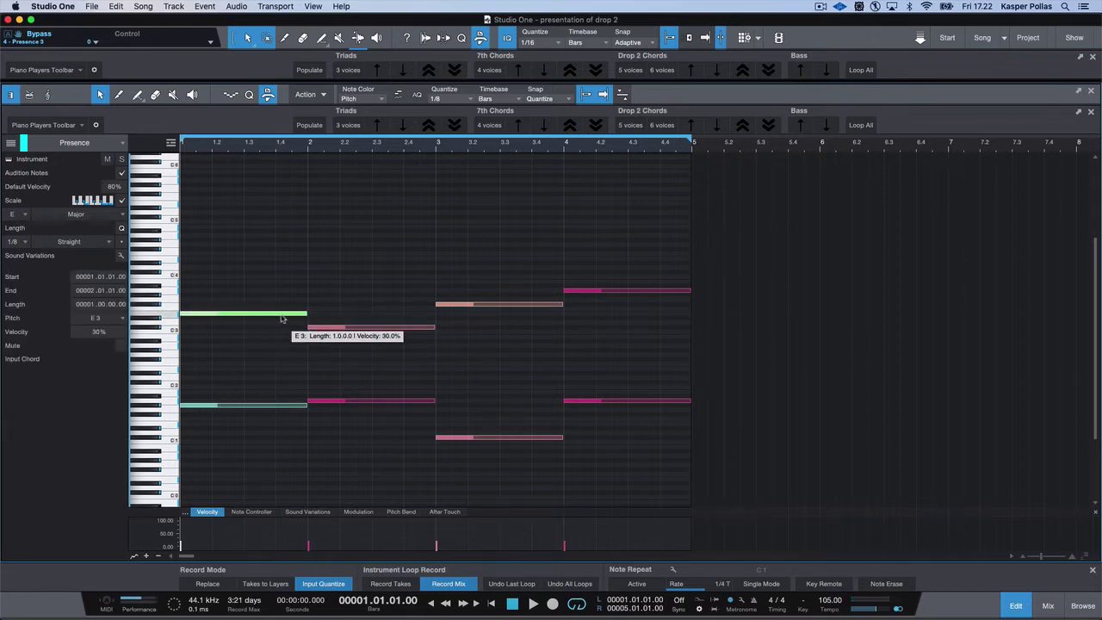
left_click(343, 326)
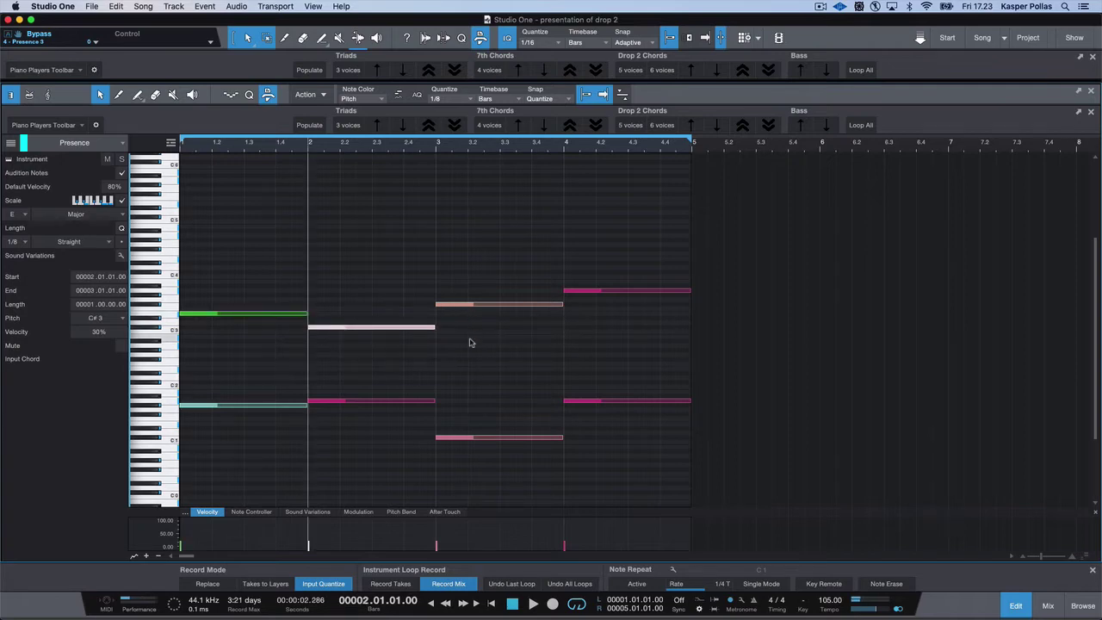
left_click(470, 343)
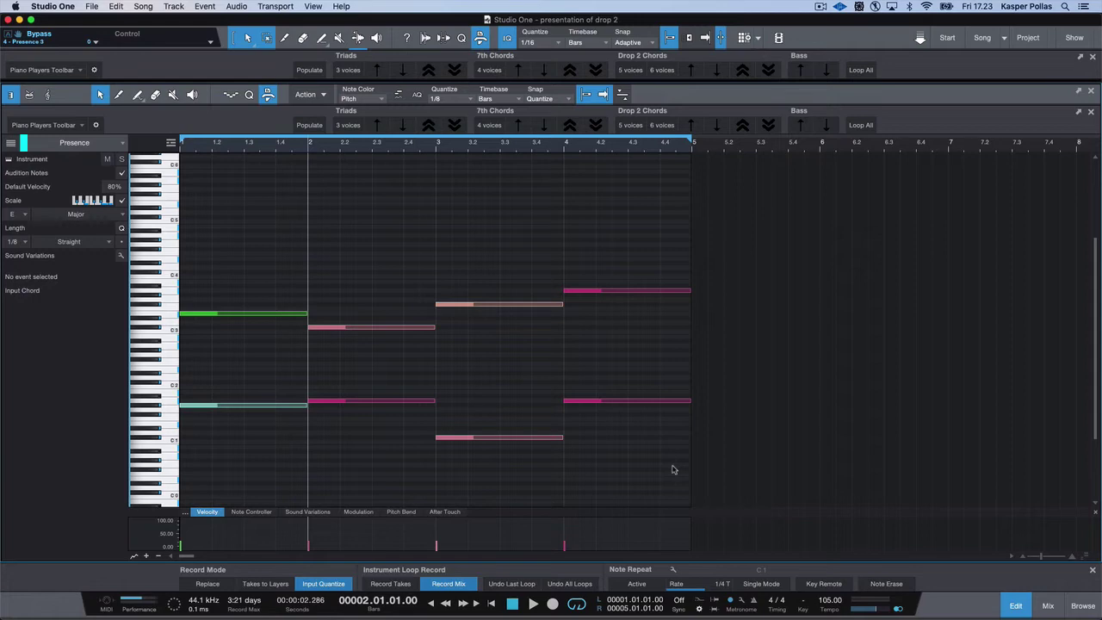
left_click(566, 147)
left_click(437, 148)
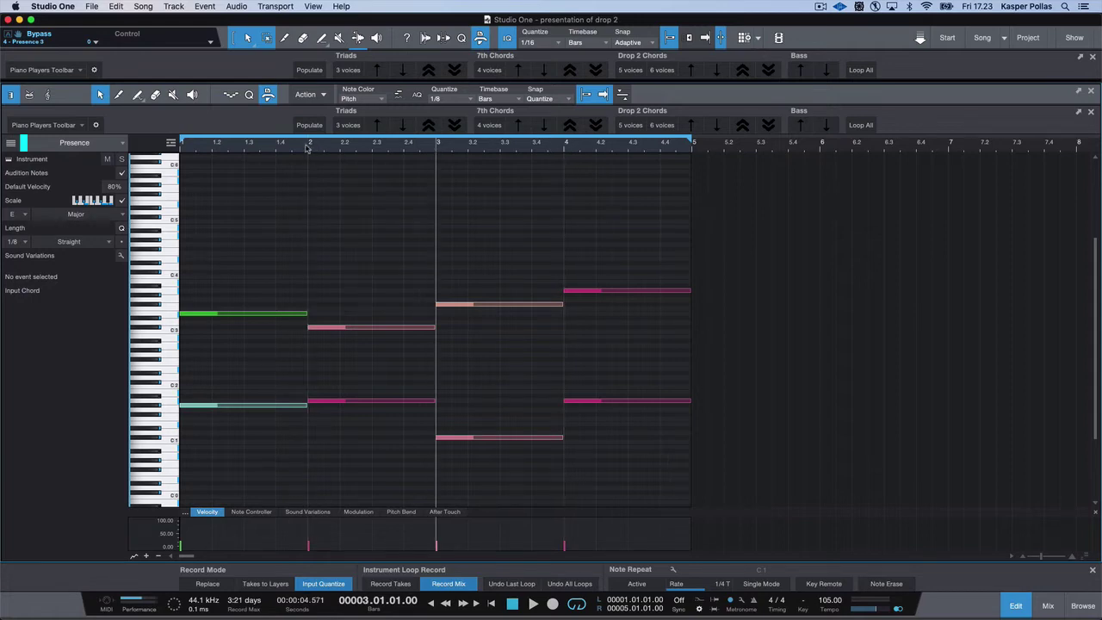
left_click(308, 148)
- Try shortening both bar 1 notes to three beats and extending both bar 2 notes back to start at 1.4
left_click_drag(273, 243, 296, 421)
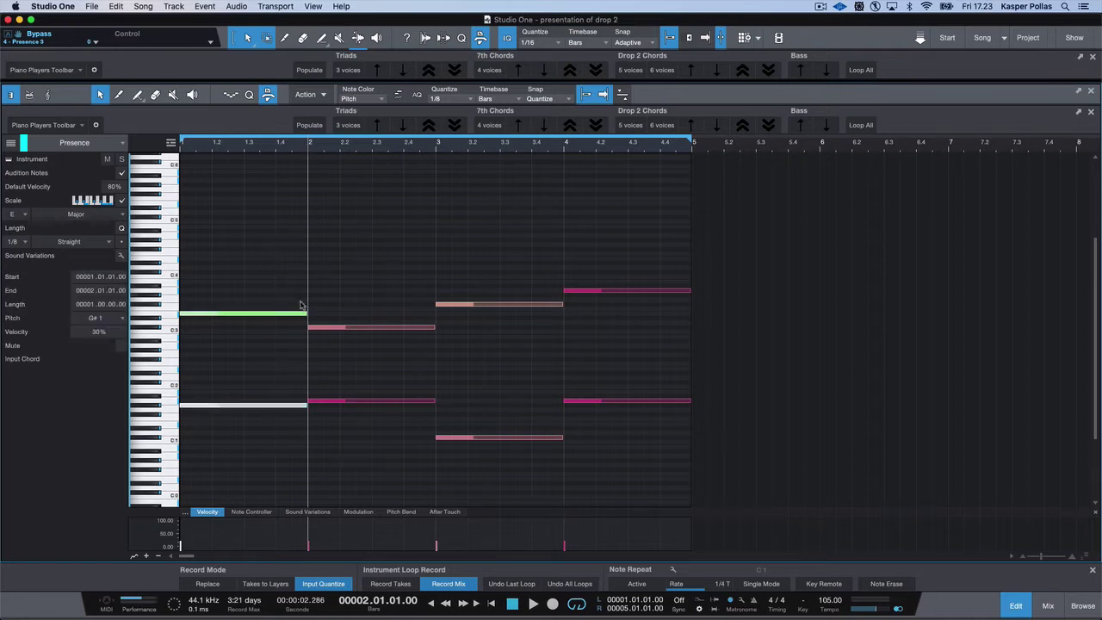
left_click_drag(305, 314, 275, 317)
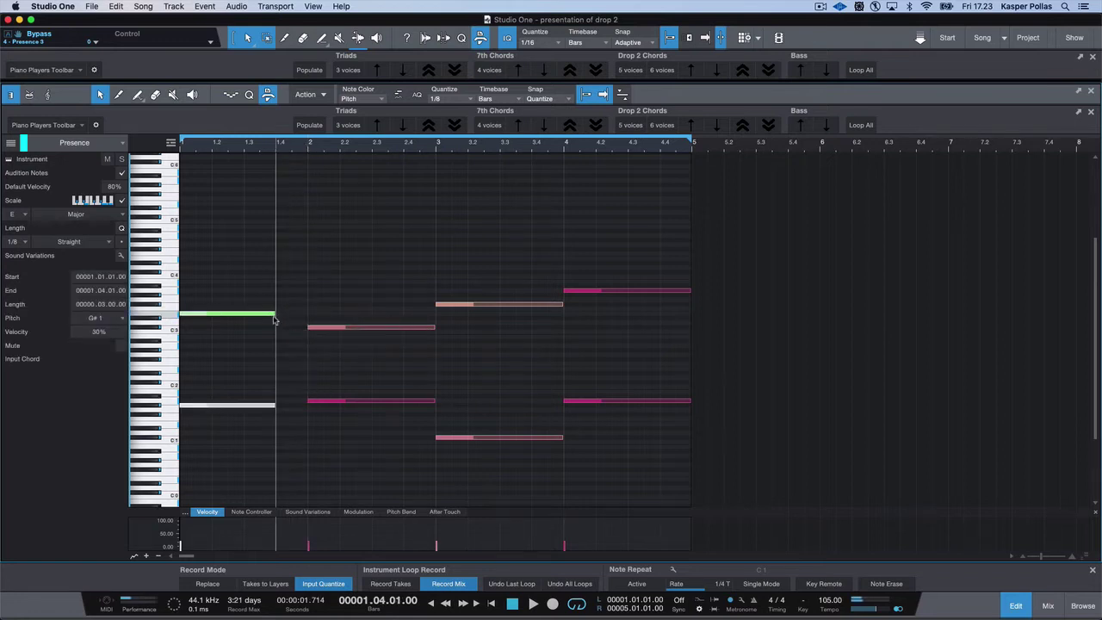
left_click_drag(344, 313, 346, 415)
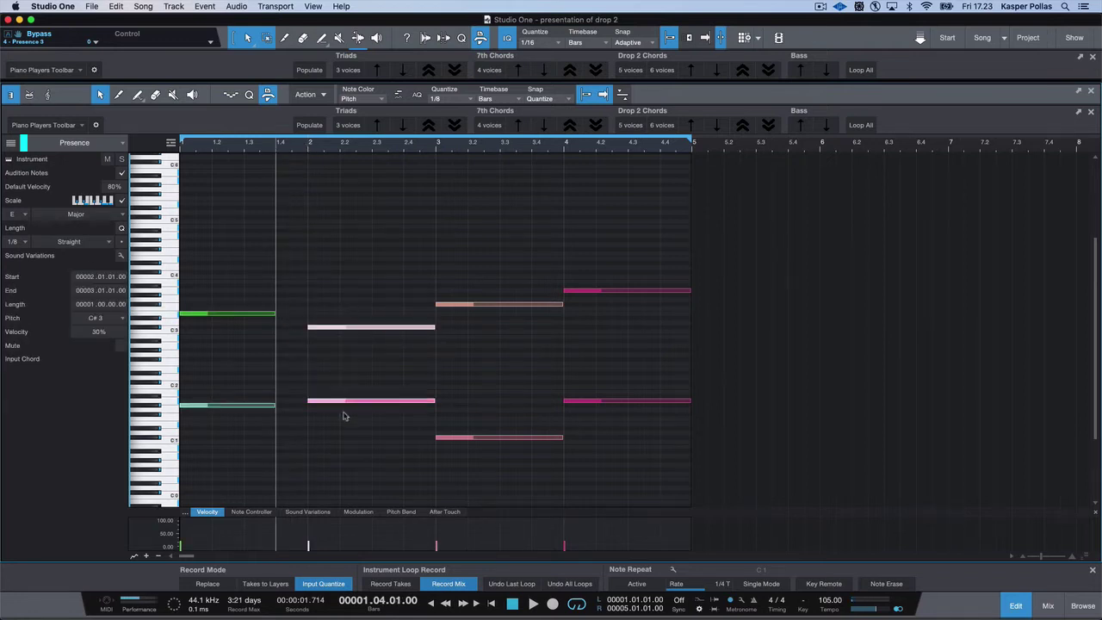
left_click_drag(312, 330, 276, 329)
left_click(304, 307)
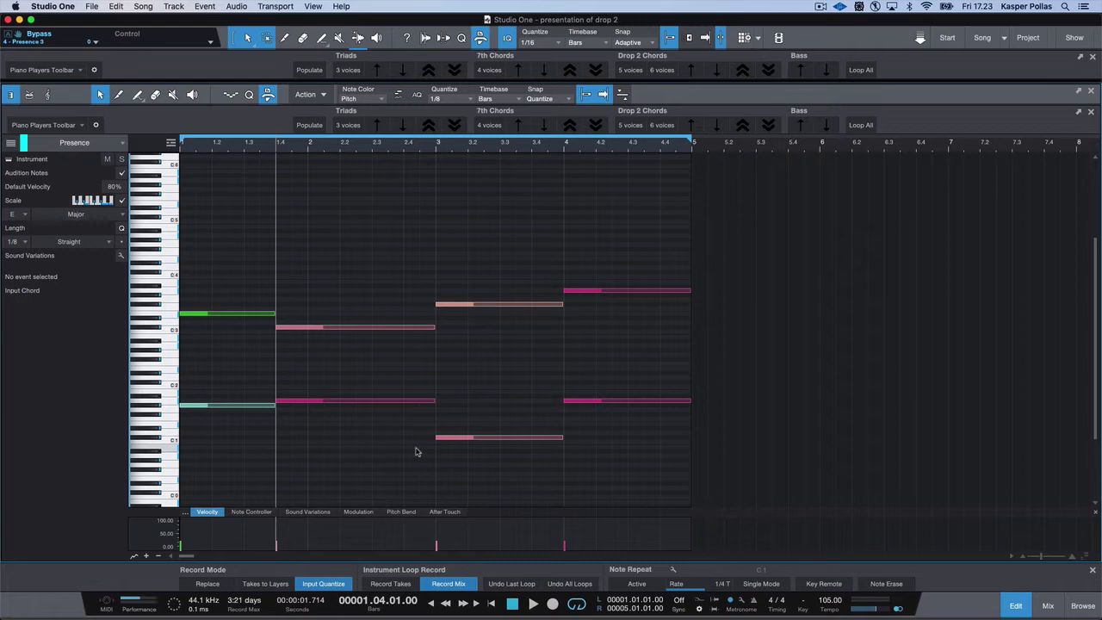
- Check the note pairs in bars 2 and 3 and undo the length changes in bars 1 and 2
left_click_drag(360, 447, 366, 295)
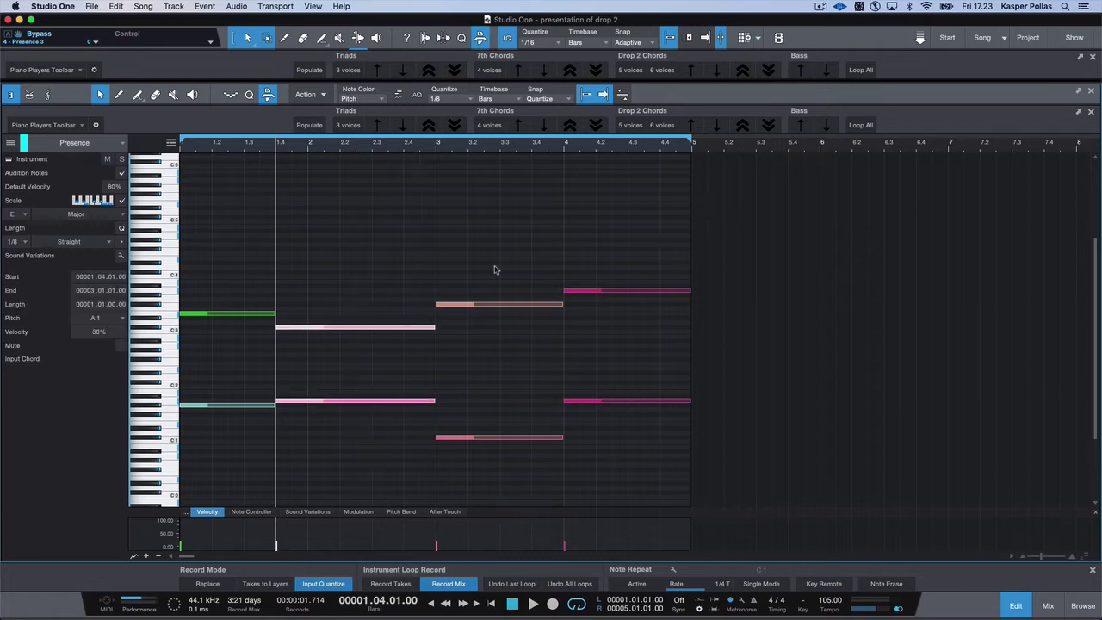
left_click_drag(494, 270, 494, 472)
left_click(303, 356)
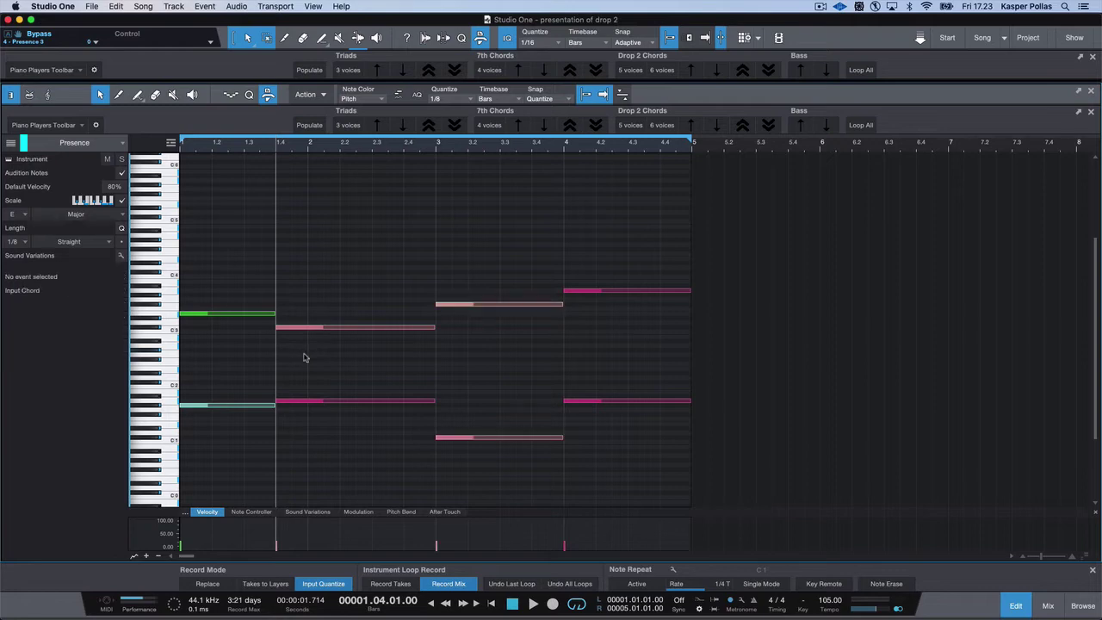
left_click(308, 350)
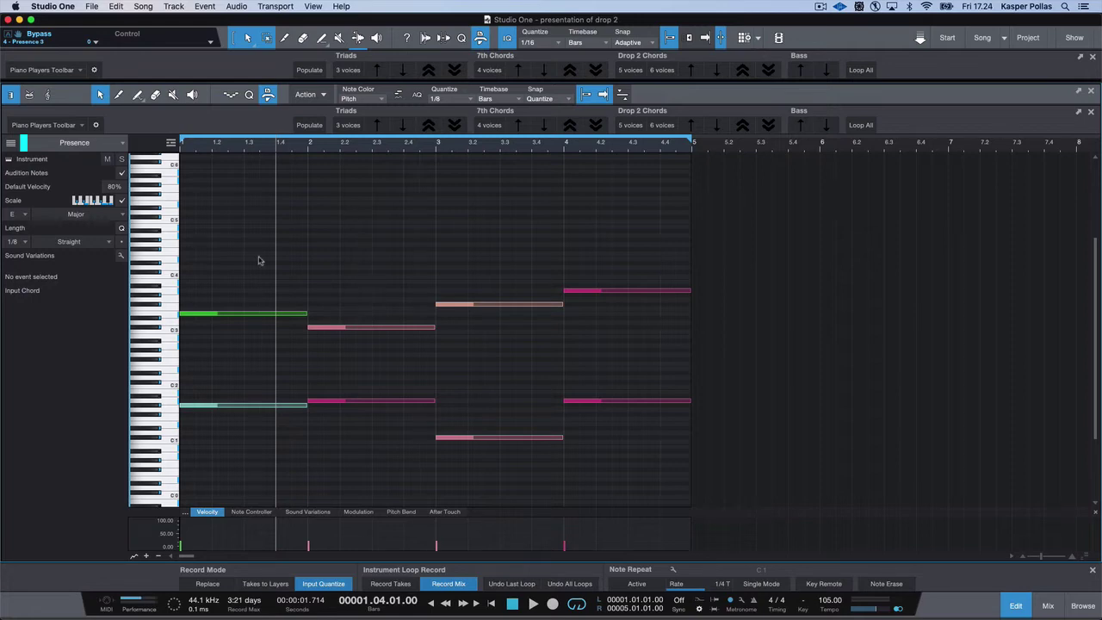
- Audition the top note of each of the four bars in order
left_click(232, 317)
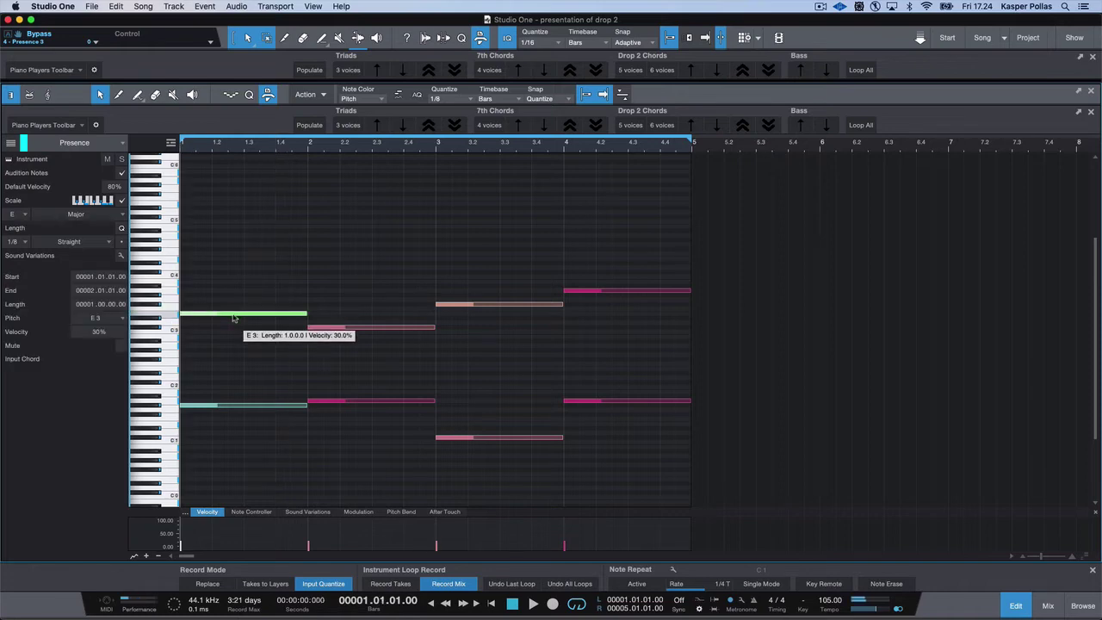
left_click(412, 328)
left_click(501, 304)
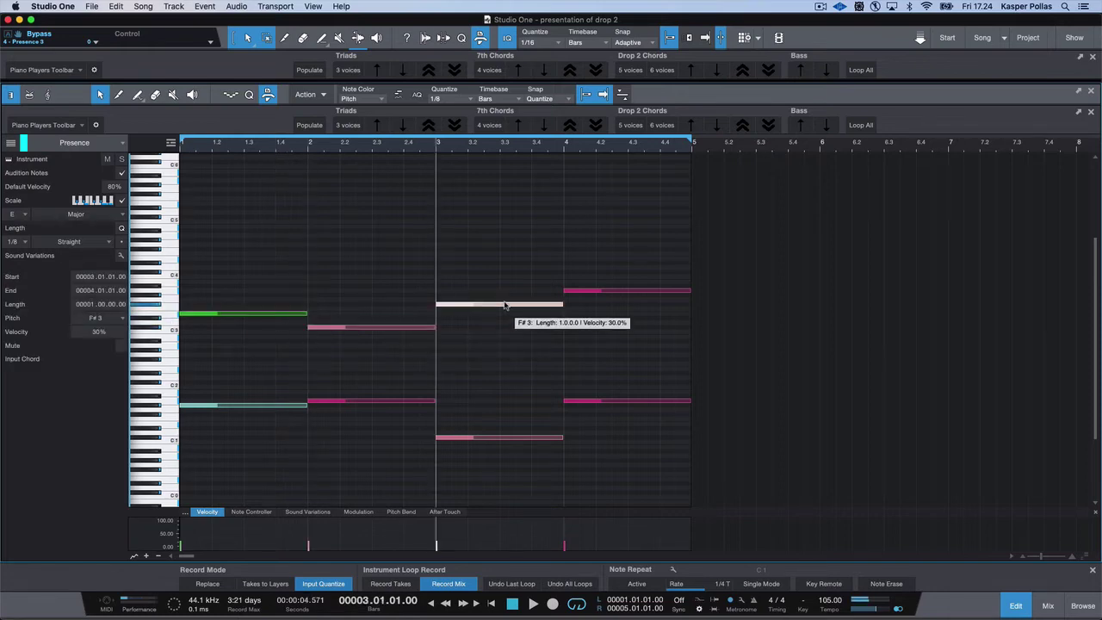
left_click(621, 291)
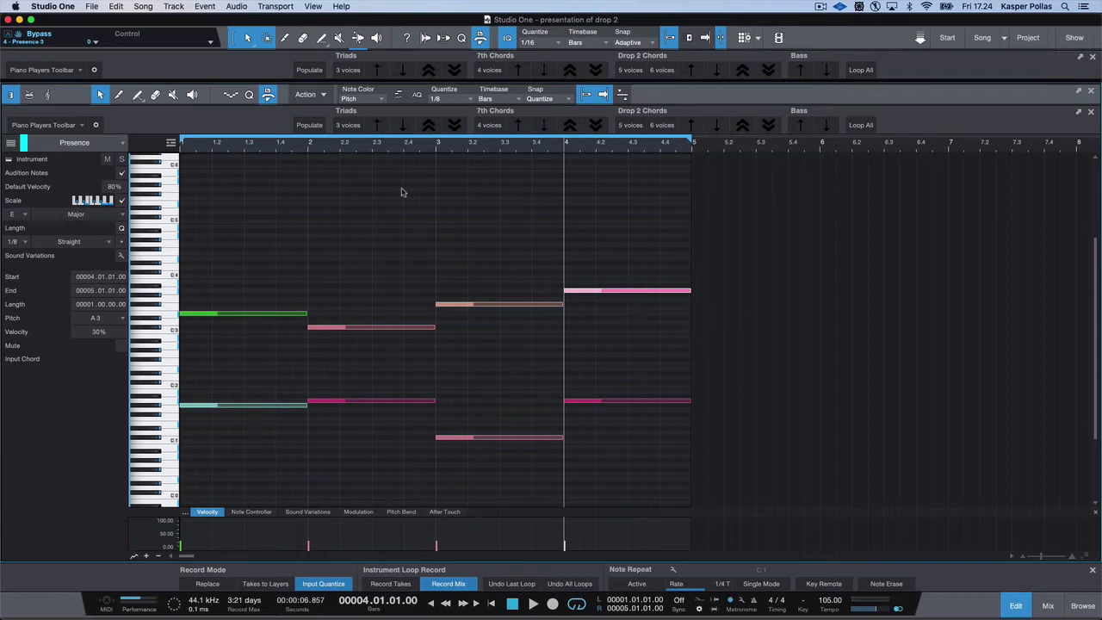
left_click(348, 234)
- Build a three-voice triad from the E3 note in bar 1 and a four-voice 7th chord from C#3 in bar 2
left_click(245, 318)
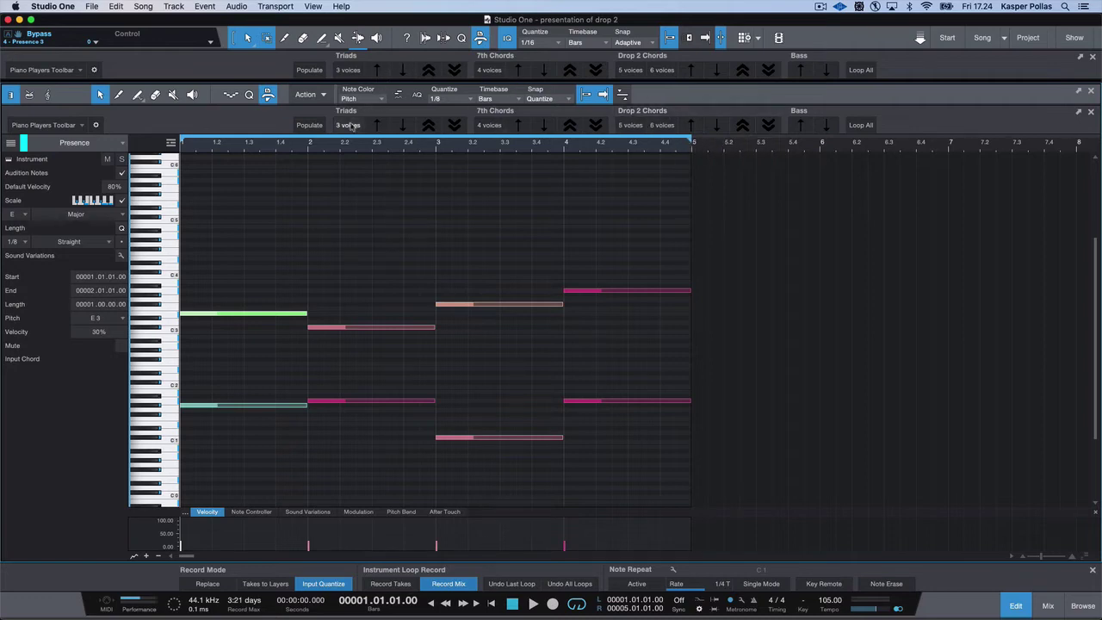
left_click(362, 225)
left_click(249, 314)
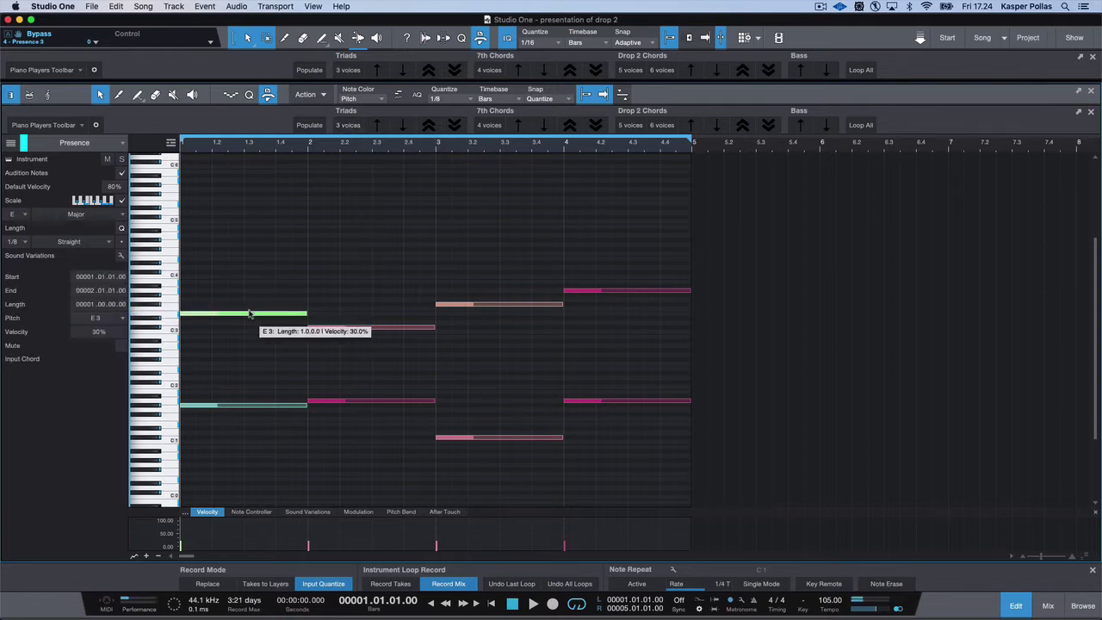
left_click(350, 126)
left_click(371, 327)
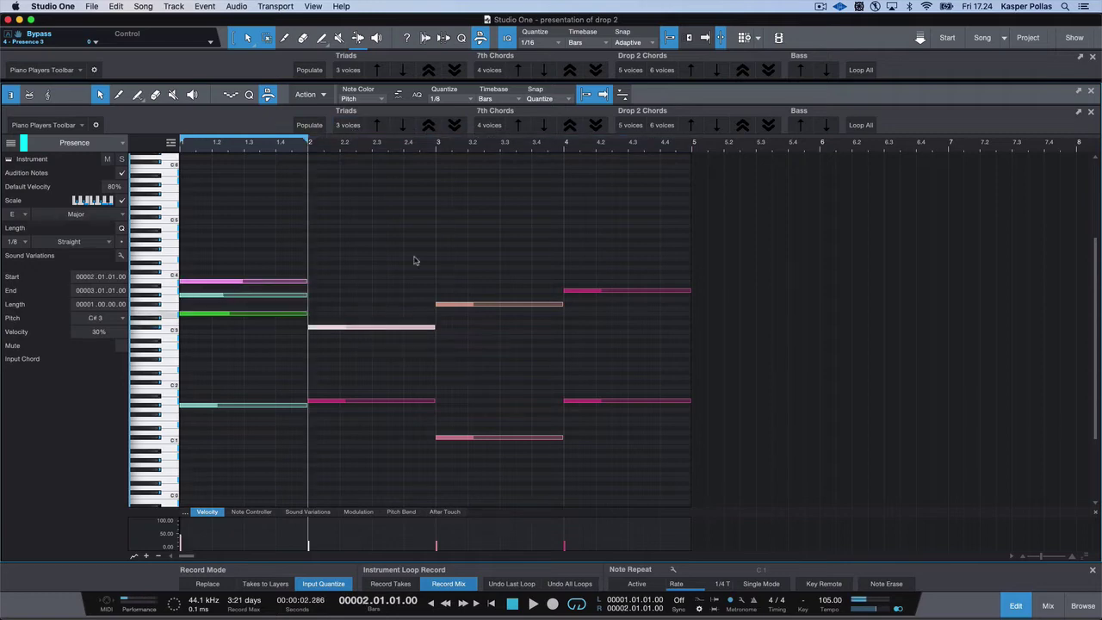
left_click(493, 126)
- Build a five-voice Drop 2 chord from F#3 in bar 3 and a six-voice Drop 2 chord from A3 in bar 4
left_click(510, 305)
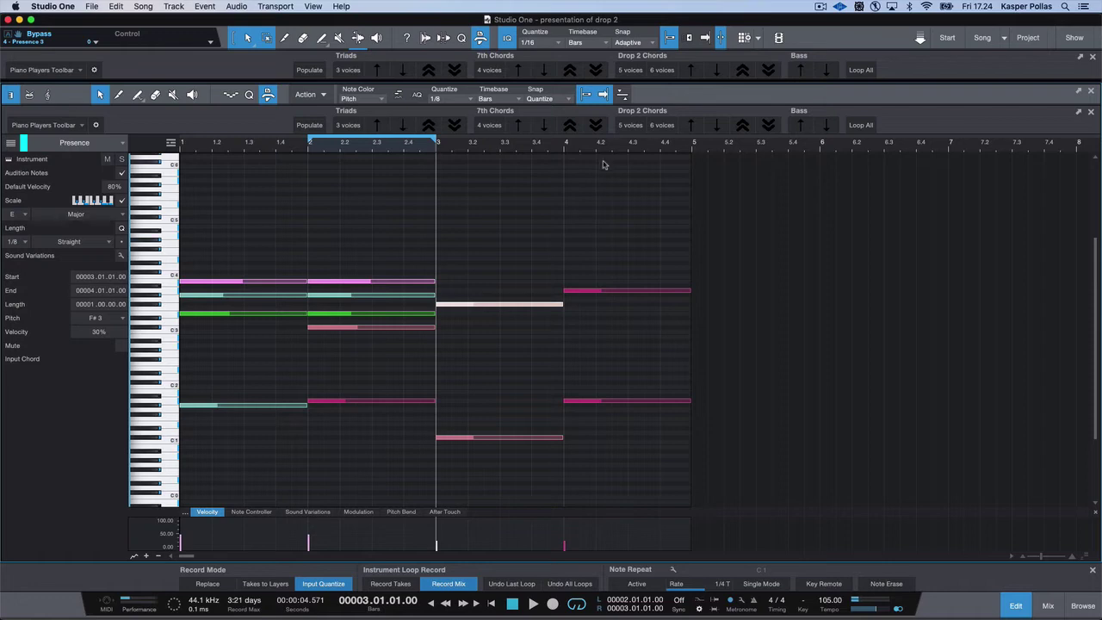
left_click(630, 125)
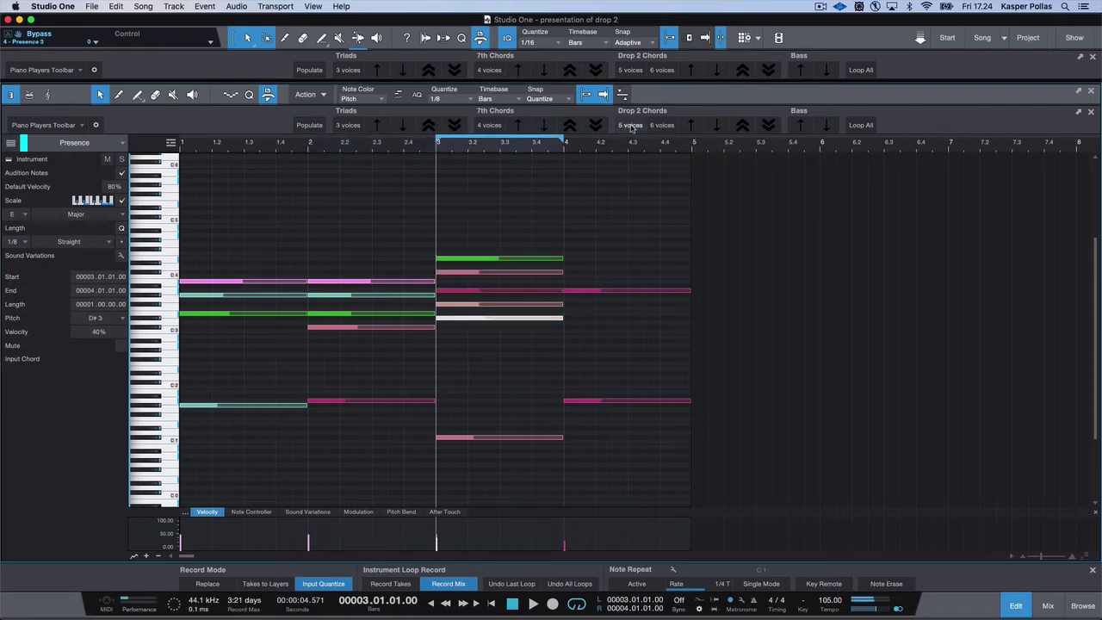
left_click(629, 291)
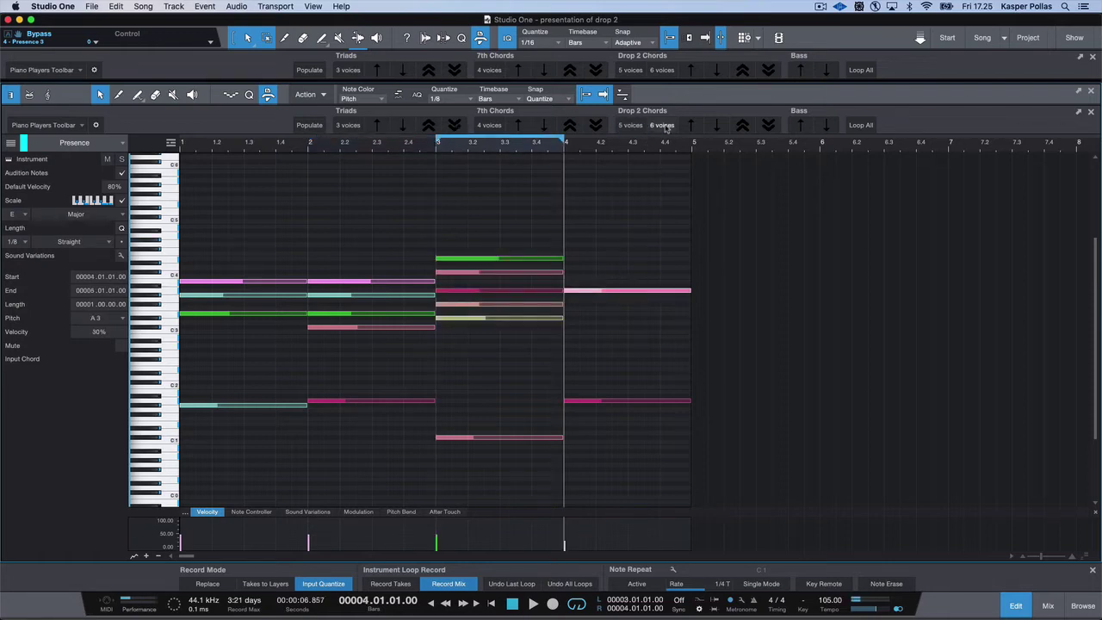
left_click(666, 126)
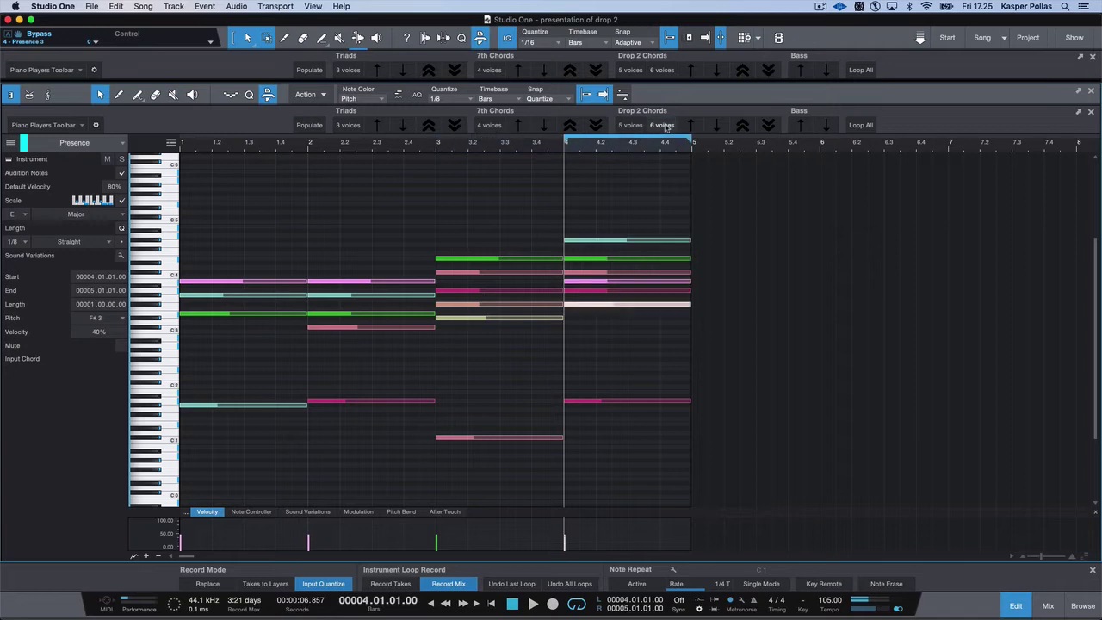
- Examine the upper voices of the Drop 2 chord in bar 4 by selecting them together
left_click(668, 217)
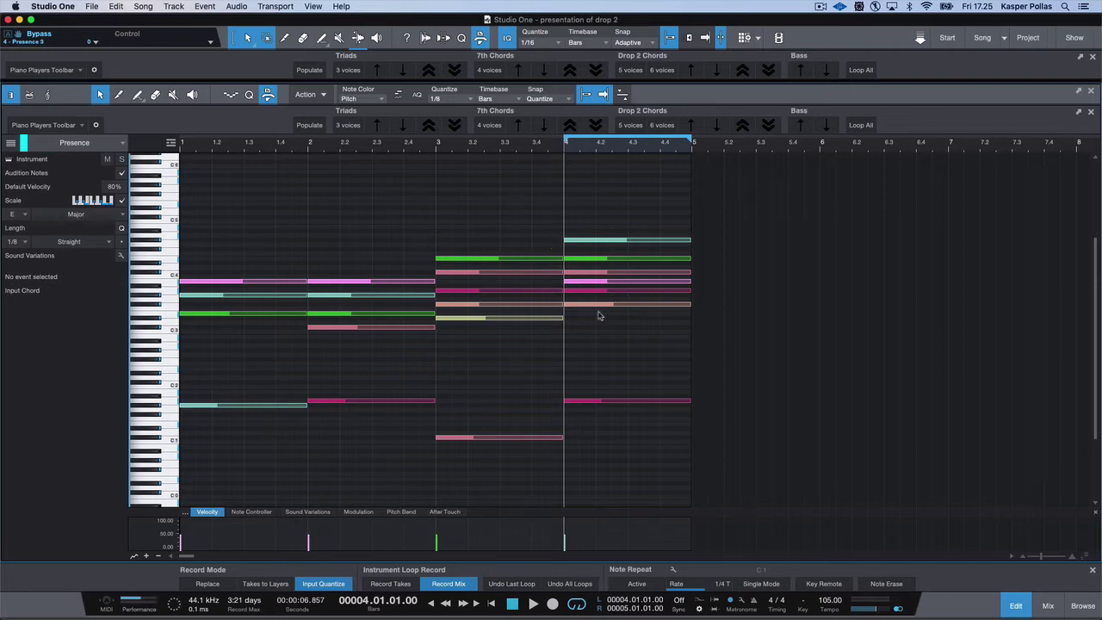
left_click_drag(609, 330, 632, 214)
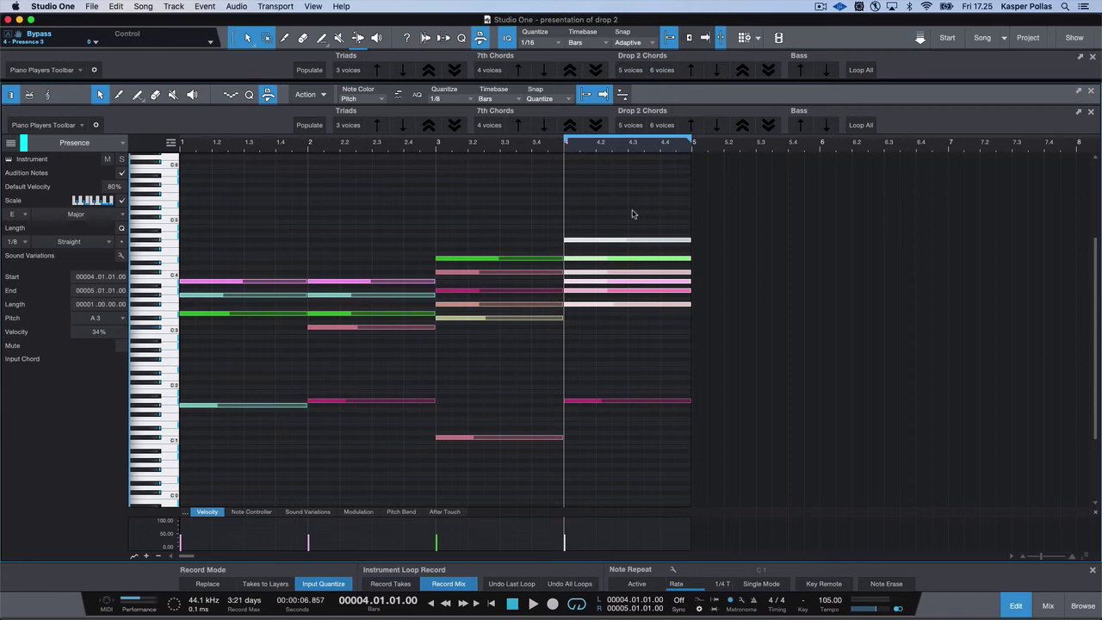
left_click(501, 341)
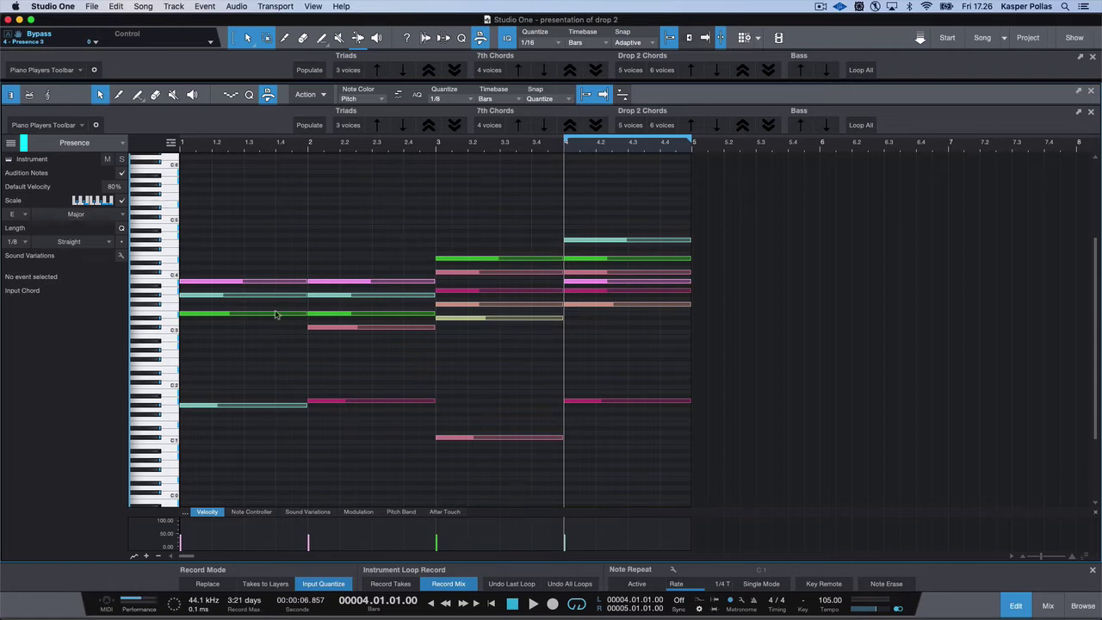
- Transpose the three upper notes of the bar 1 chord up one scale step to F#3, A3 and C#4
left_click_drag(256, 348, 258, 228)
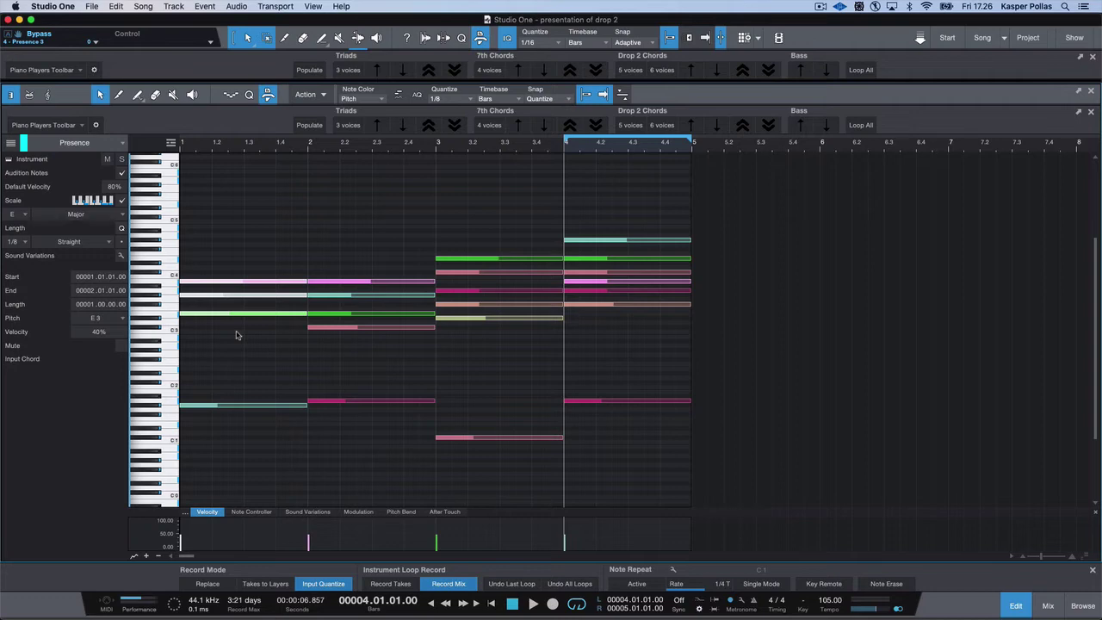
left_click(381, 126)
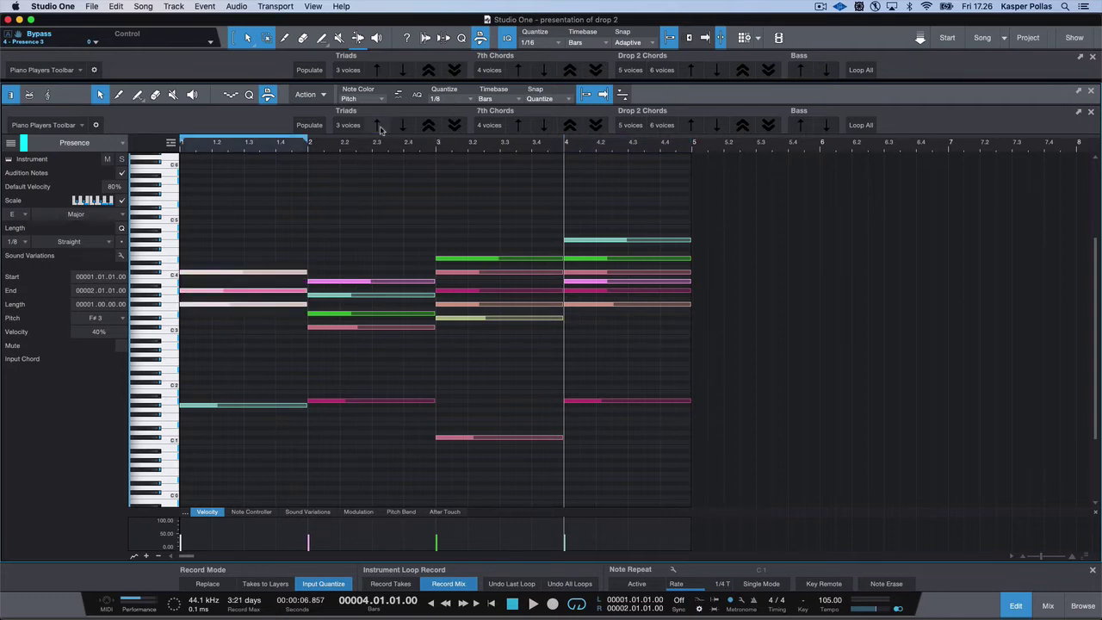
left_click(263, 231)
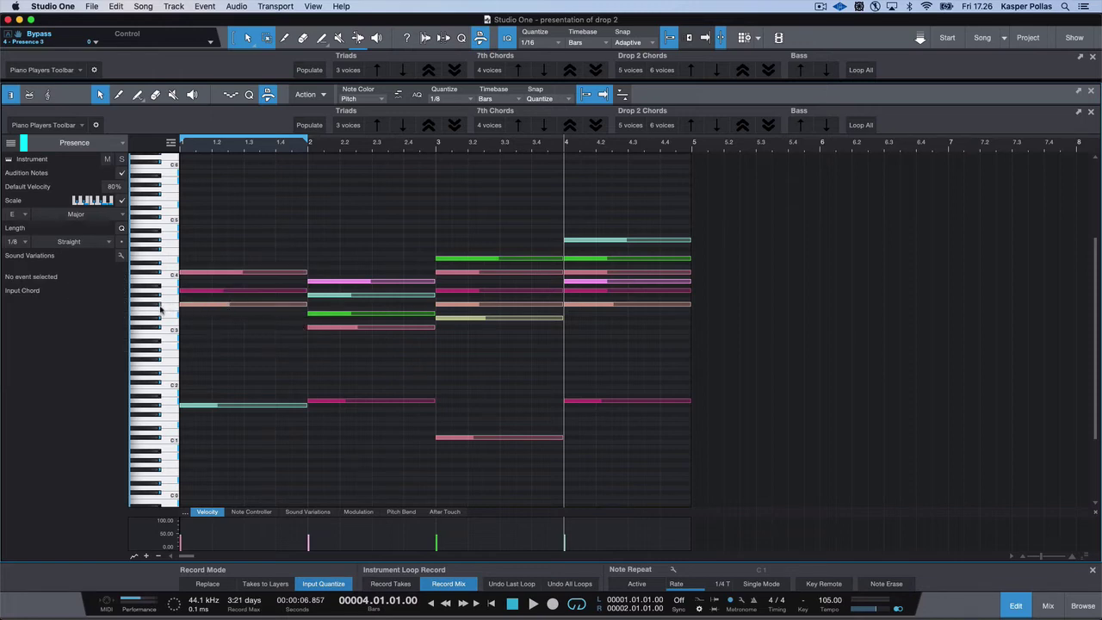
- Transpose the bar 1 triad up one scale step, and down three scale steps so its lowest note is D#3
left_click_drag(222, 330, 229, 210)
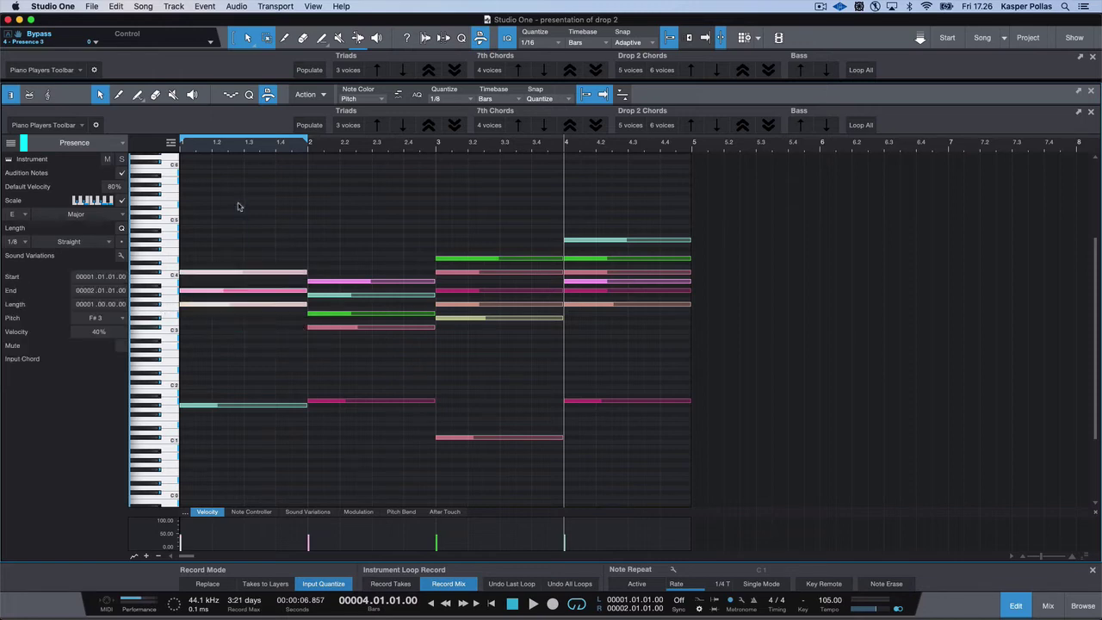
left_click(377, 124)
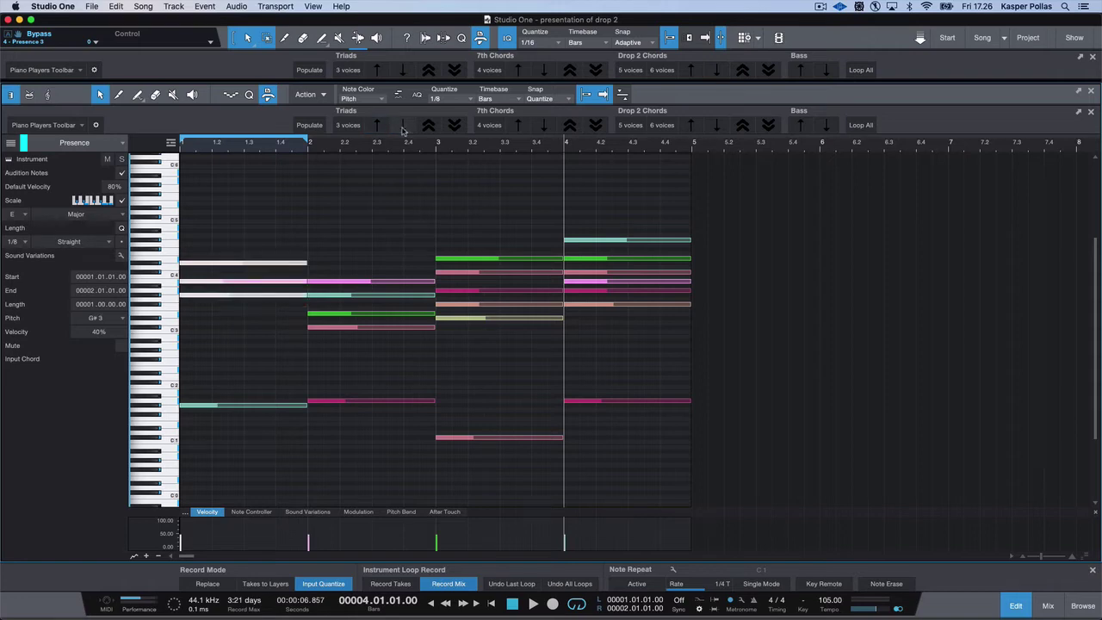
left_click(402, 126)
left_click(401, 127)
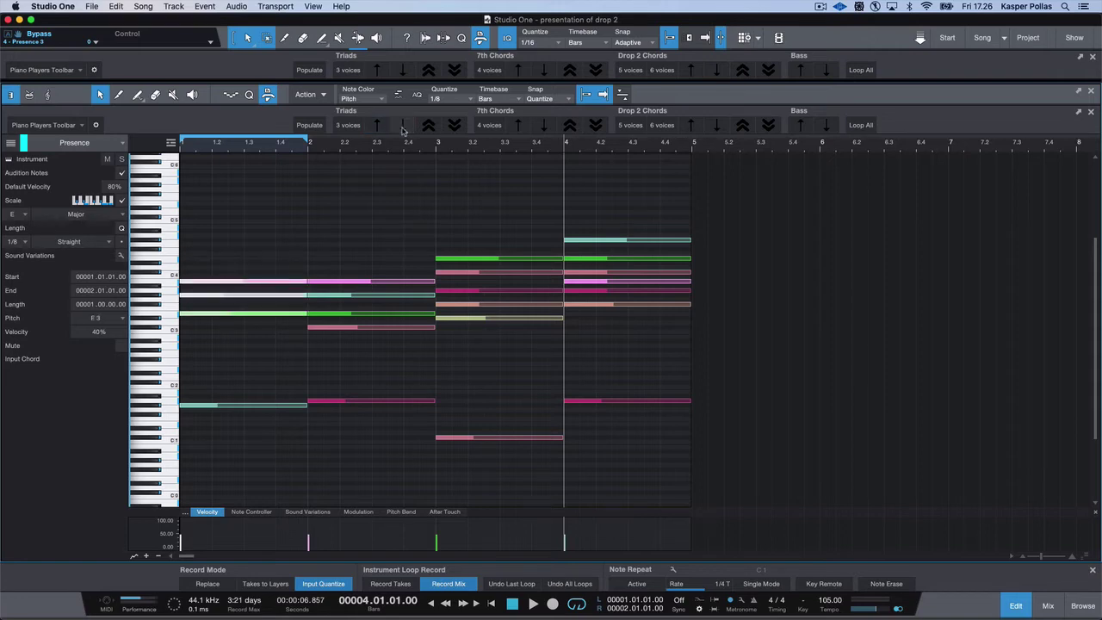
left_click(401, 127)
left_click(243, 316)
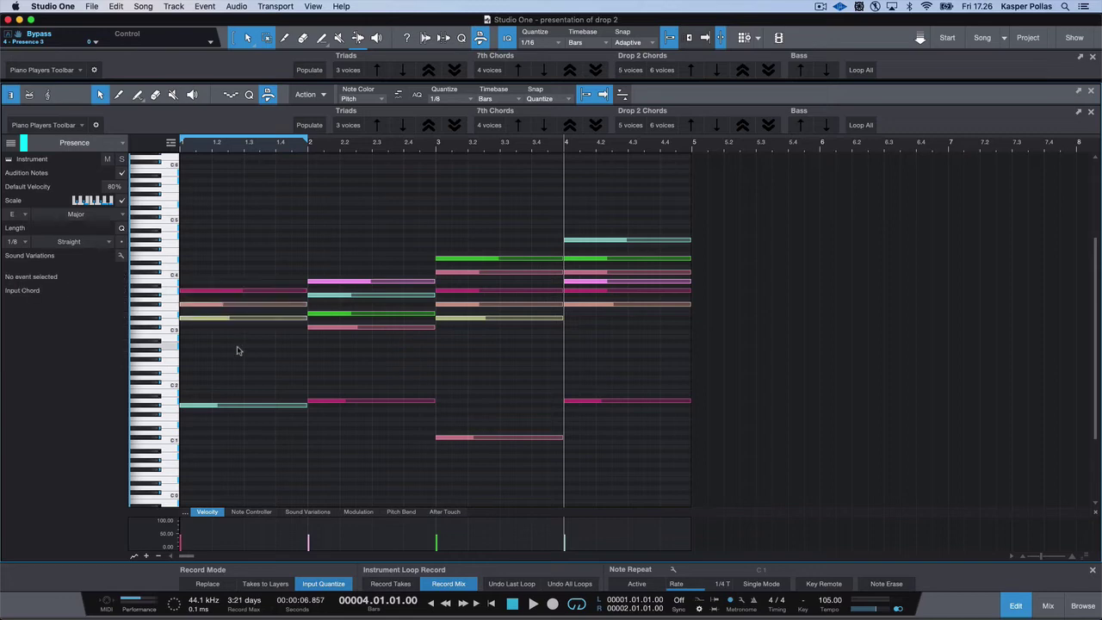
- Reselect the bar 1 triad and raise it one scale step to E3, G#3 and B3
key("super+z")
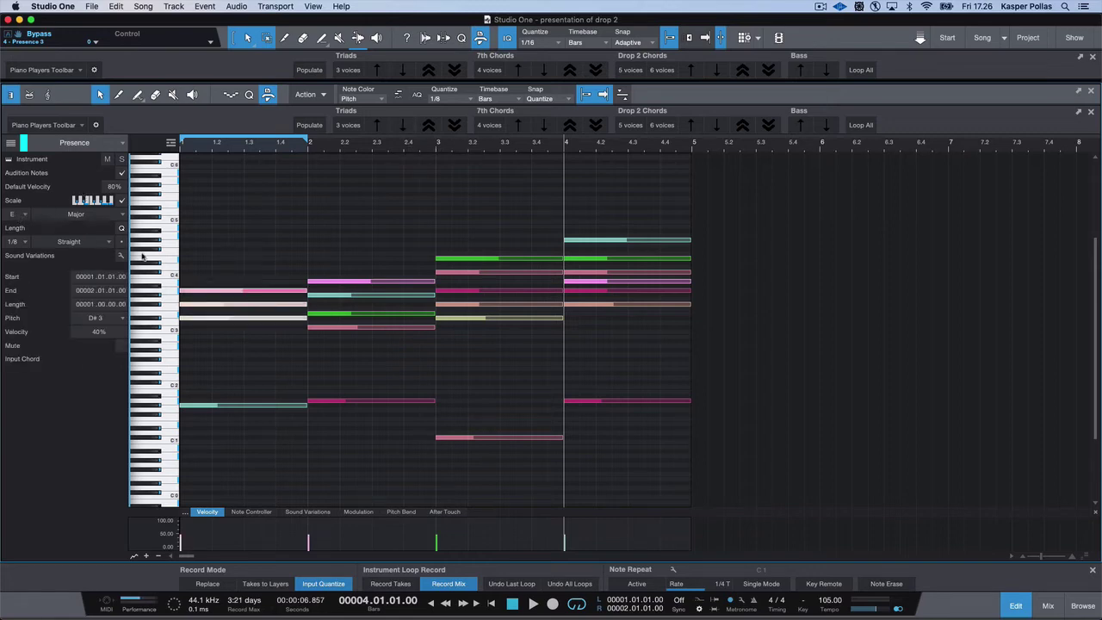
left_click(376, 130)
left_click(198, 328)
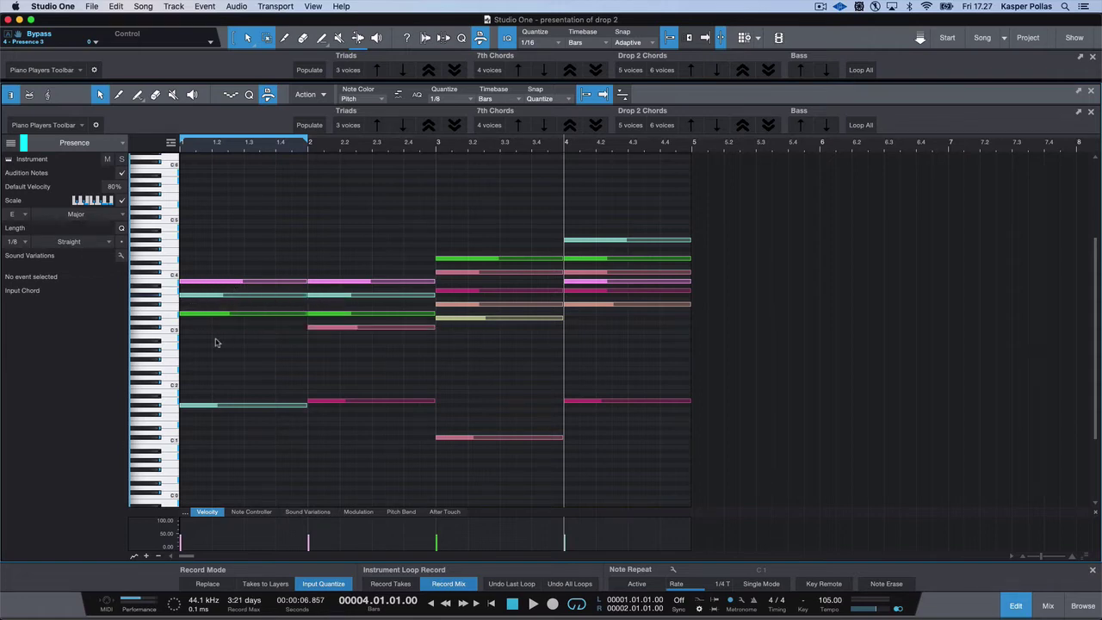
- Raise the bar 1 triad from E3 to F#3 by one scale step and select its three notes again for inspection
left_click_drag(214, 342, 220, 255)
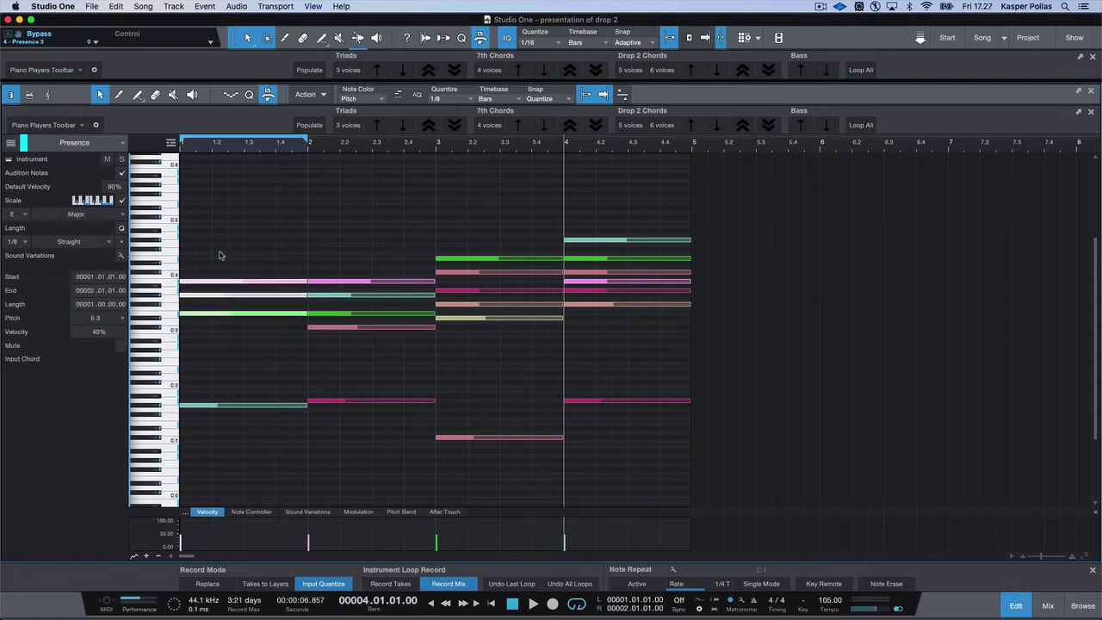
left_click(379, 125)
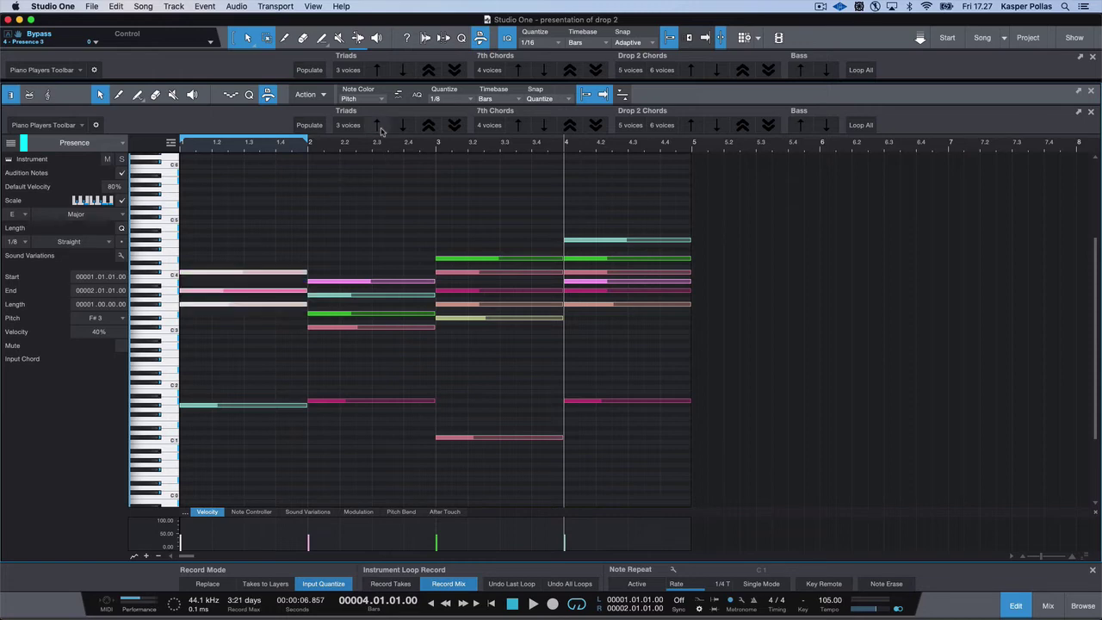
left_click(301, 191)
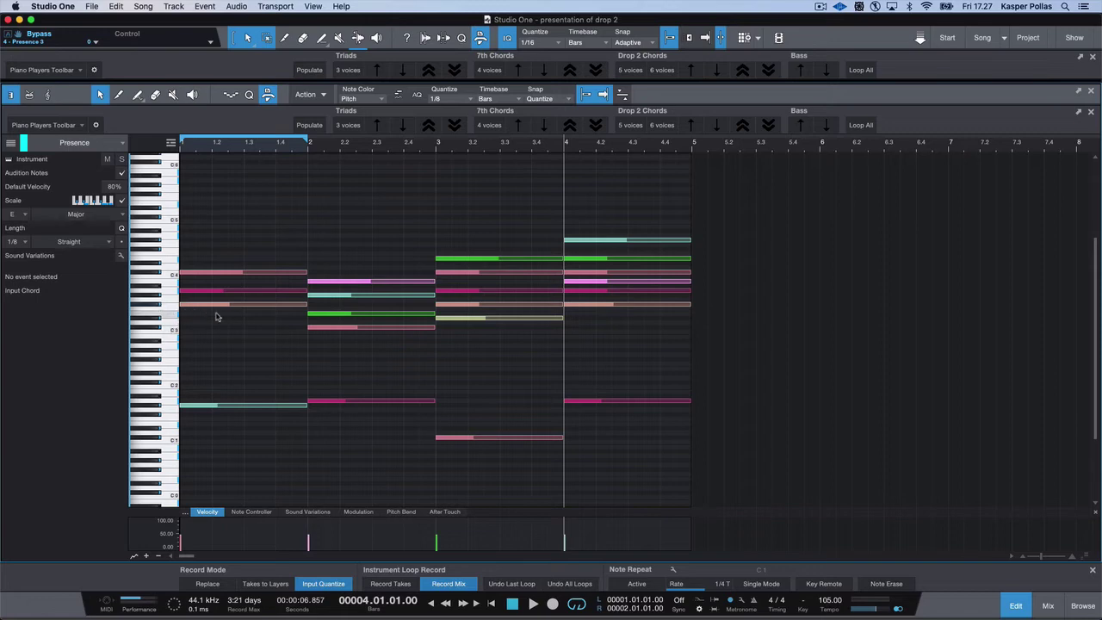
left_click_drag(217, 317, 222, 248)
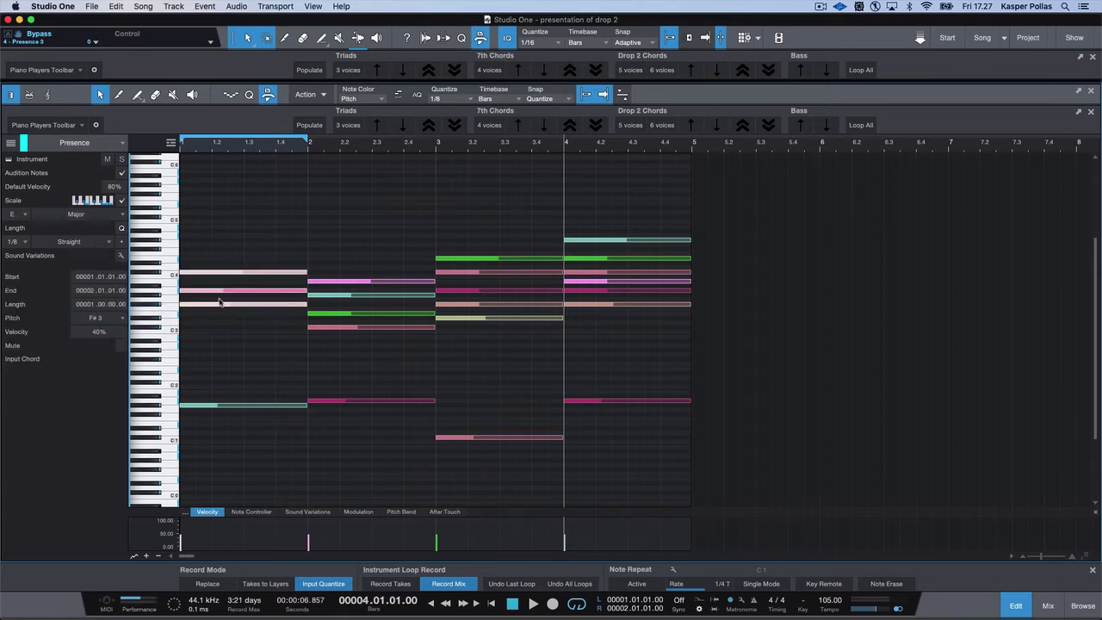
left_click(238, 323)
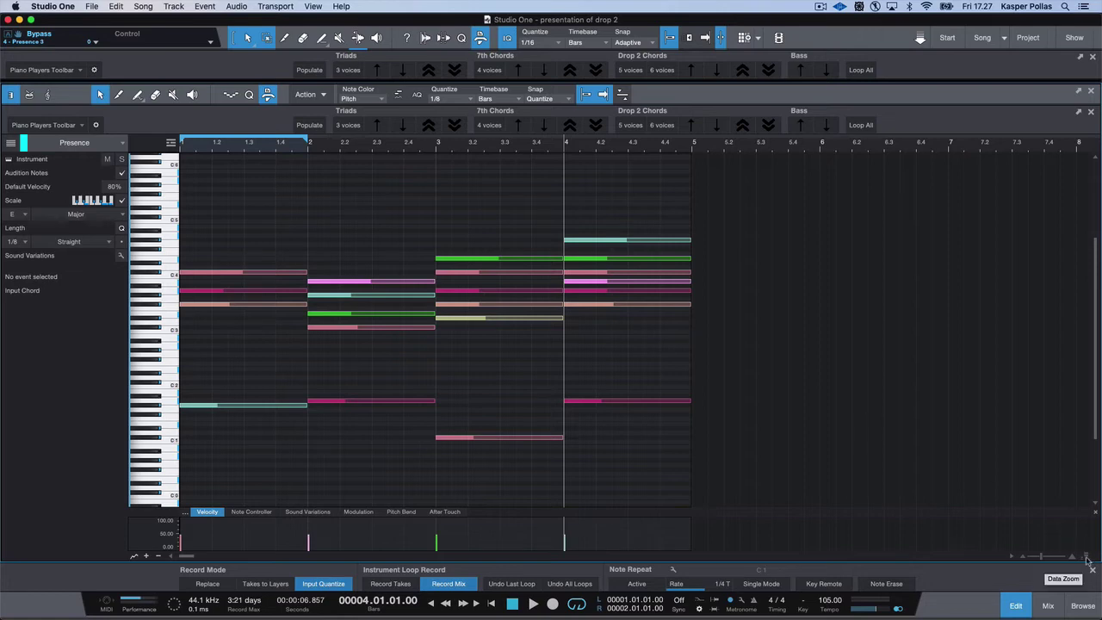
- Lower the three upper notes of bar 1 by one scale step to E3, G#3 and B3
left_click_drag(1087, 560, 1083, 496)
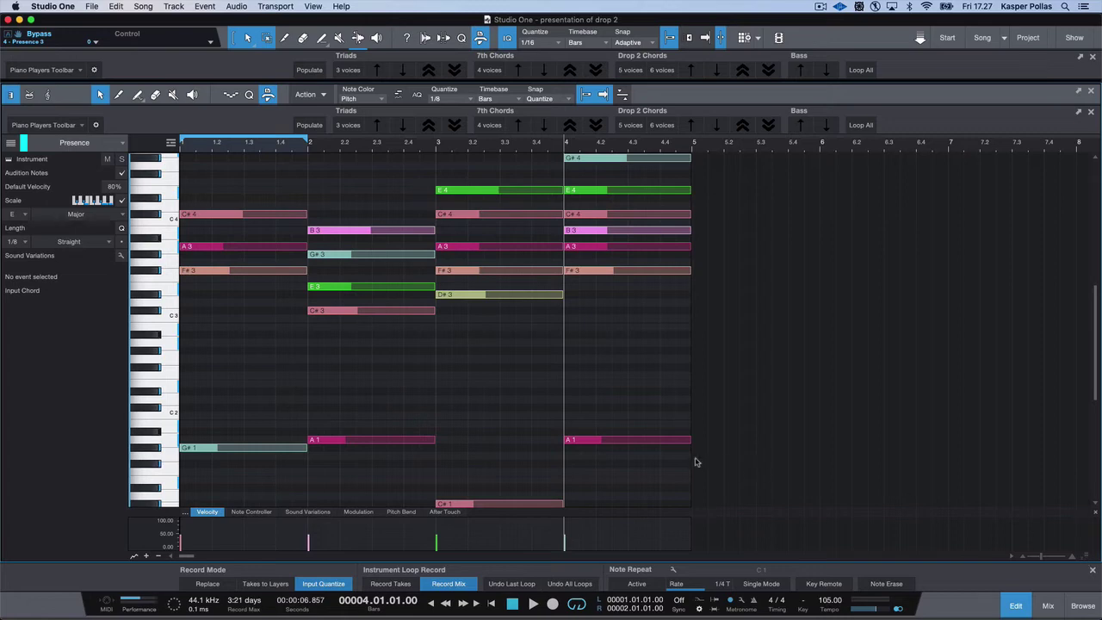
scroll(641, 357, "up", 1)
scroll(641, 356, "up", 3)
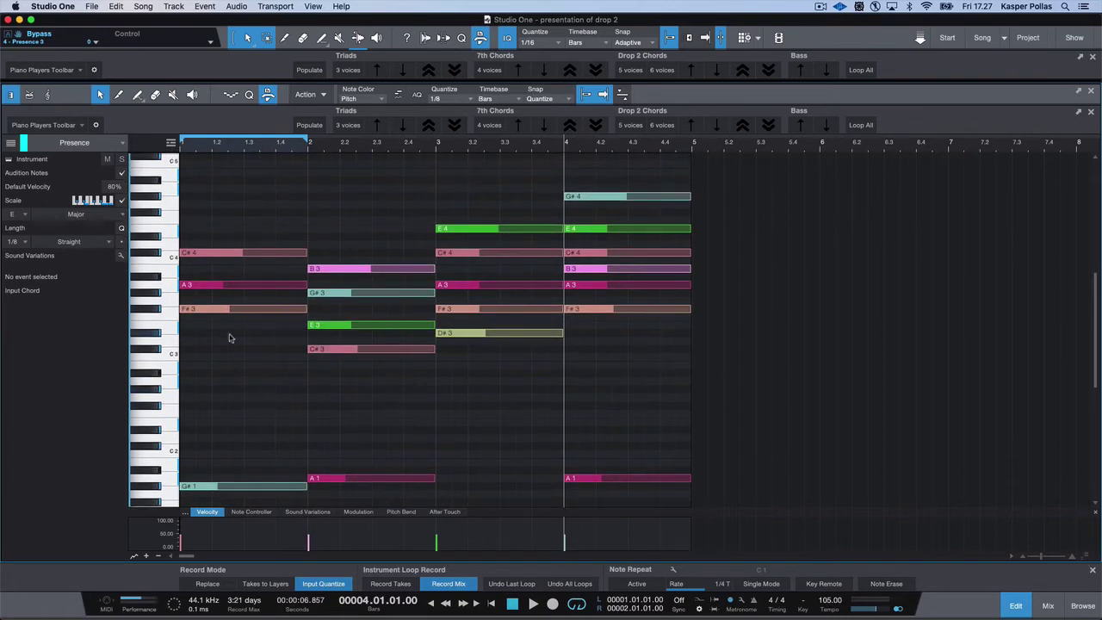
scroll(258, 349, "down", 2)
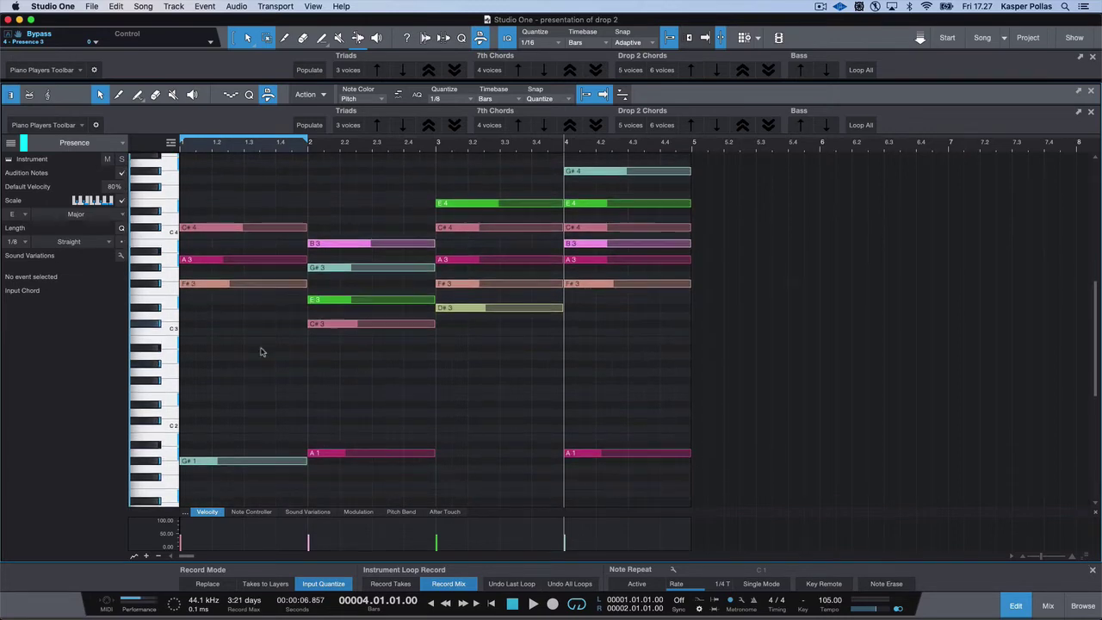
scroll(261, 351, "up", 1)
left_click_drag(228, 315, 254, 197)
left_click(403, 127)
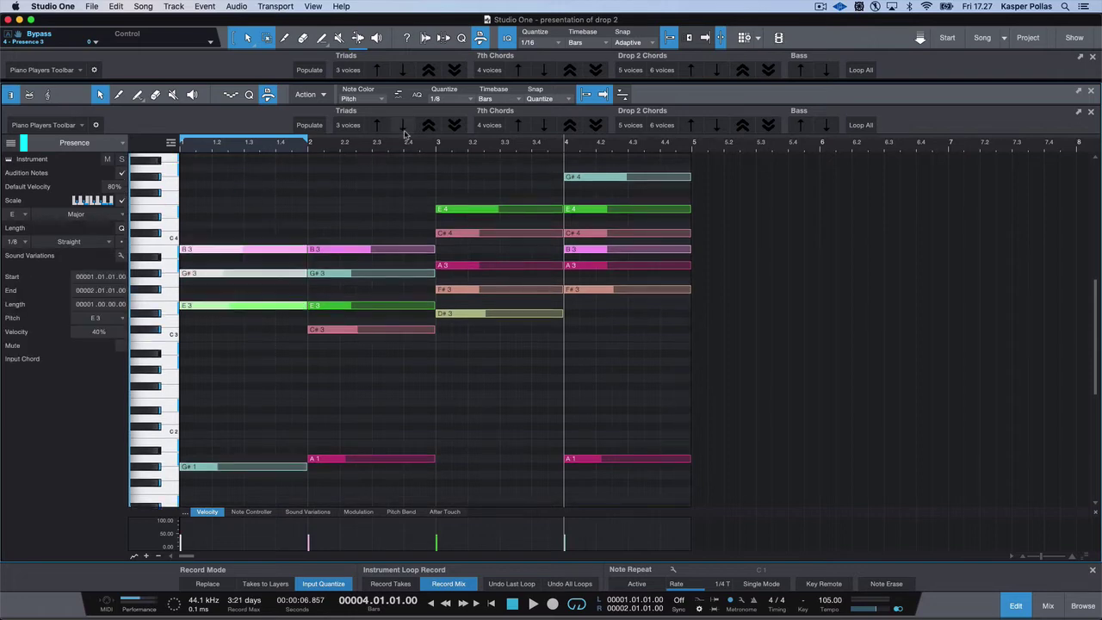
left_click(286, 210)
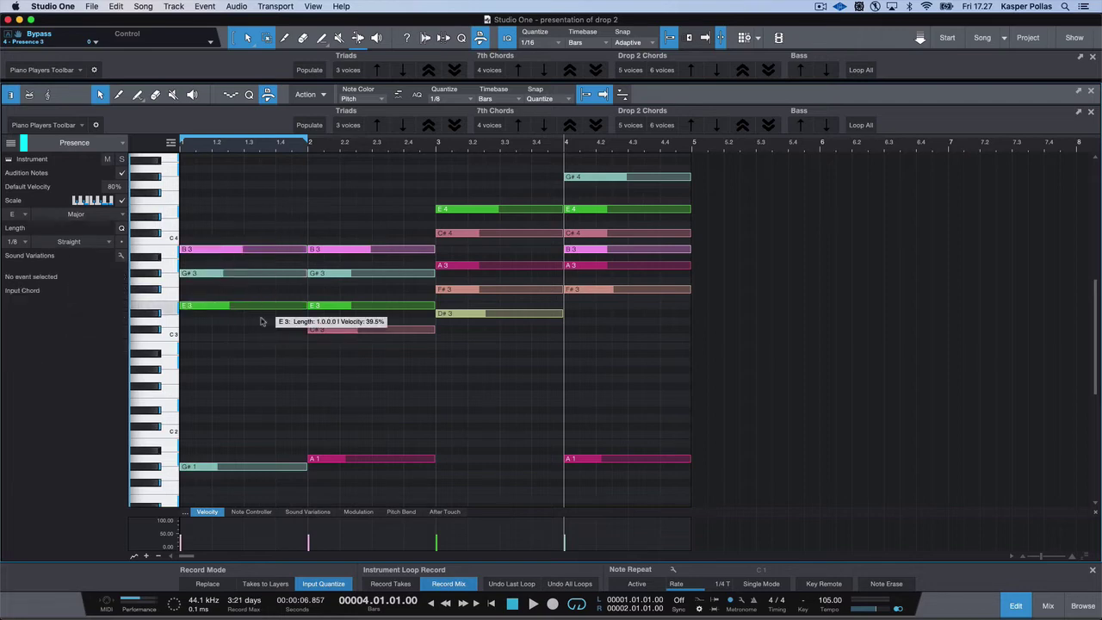
- Invert the bar 1 triad upward twice, giving G#3, B3, E4 and B3, E4, G#4
left_click_drag(253, 339, 266, 225)
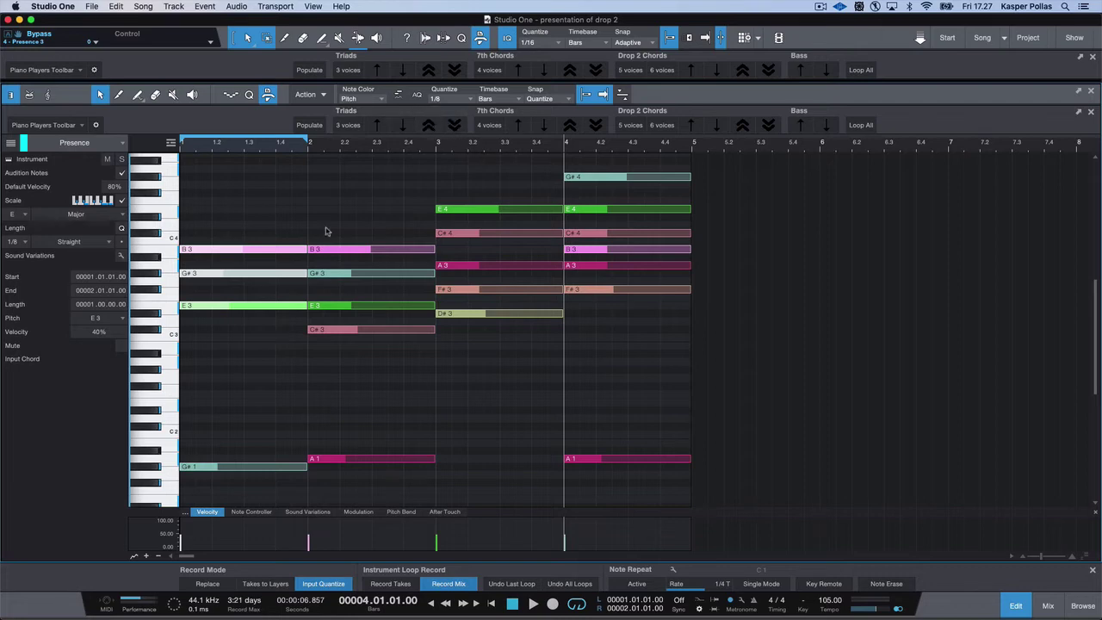
left_click(255, 342)
left_click_drag(233, 337, 263, 215)
left_click(429, 129)
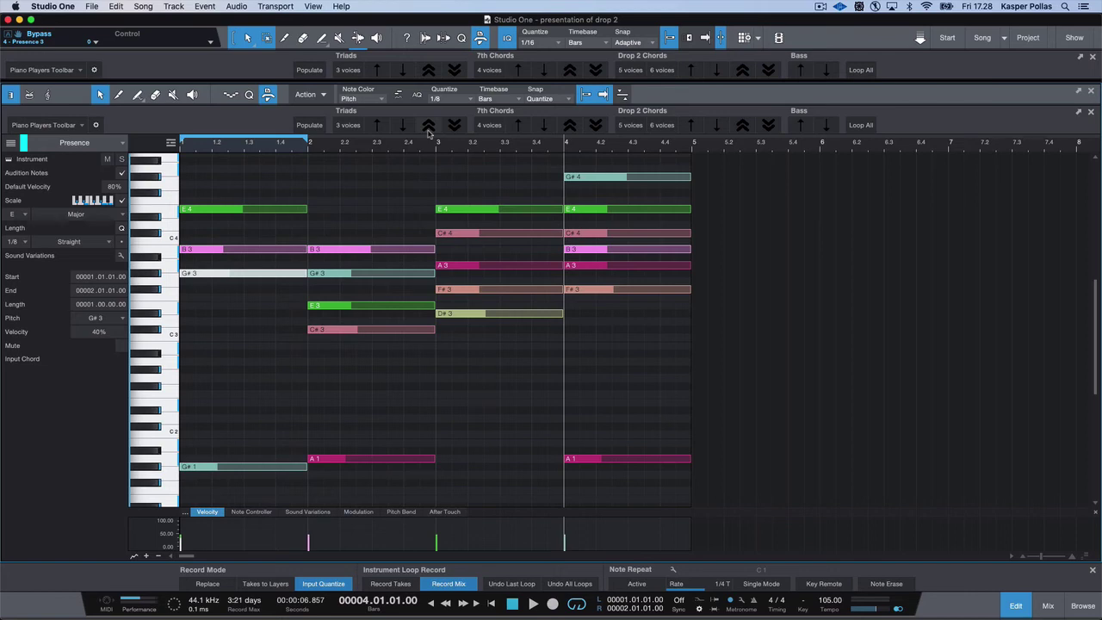
scroll(224, 258, "up", 1)
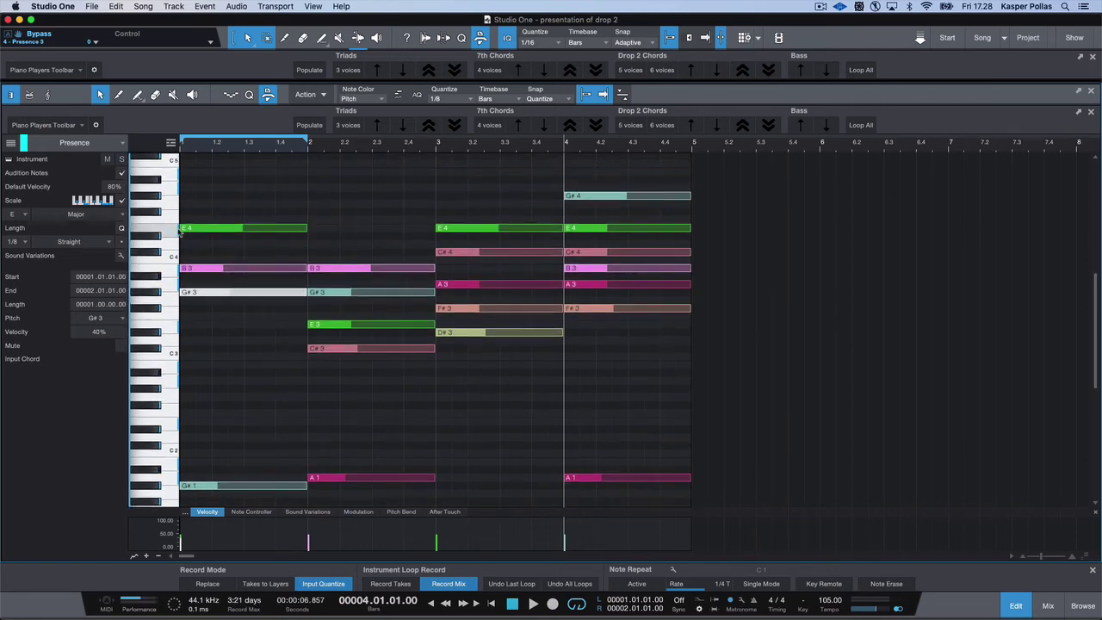
left_click_drag(182, 357, 249, 172)
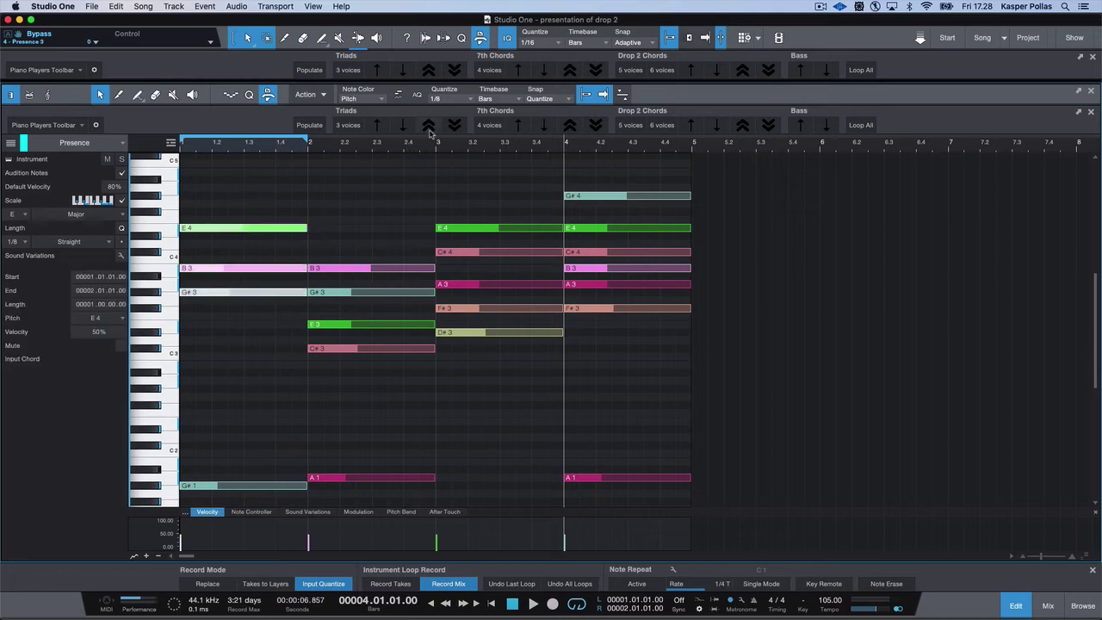
left_click(429, 129)
left_click(181, 271)
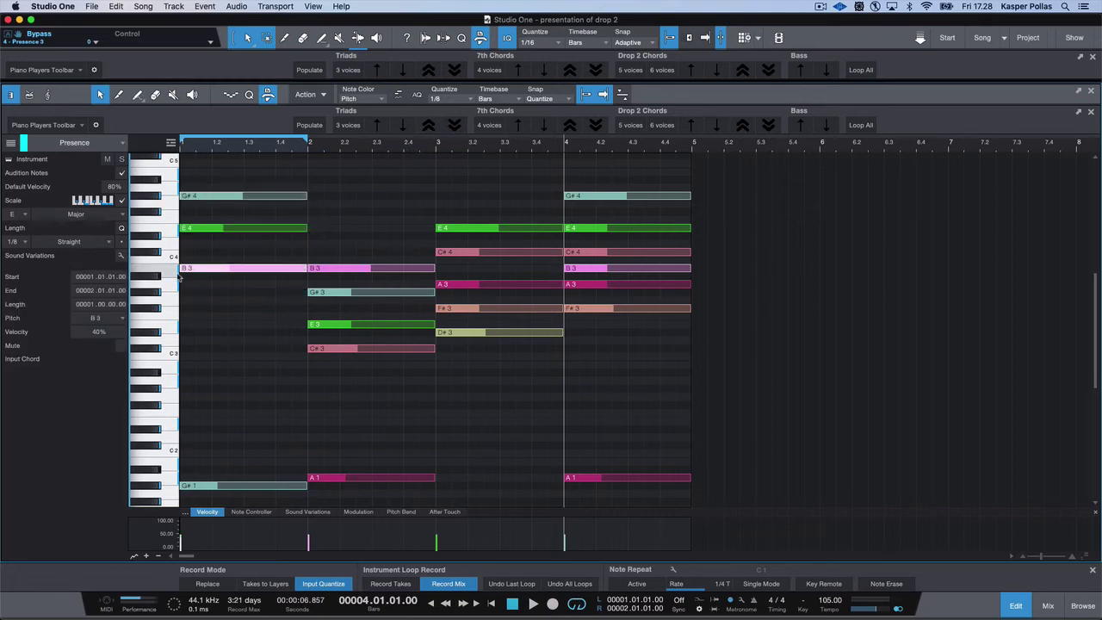
- Invert the bar 1 triad downward three times to B2, E3 and G#3, and repeat one inversion up and one down
left_click(454, 126)
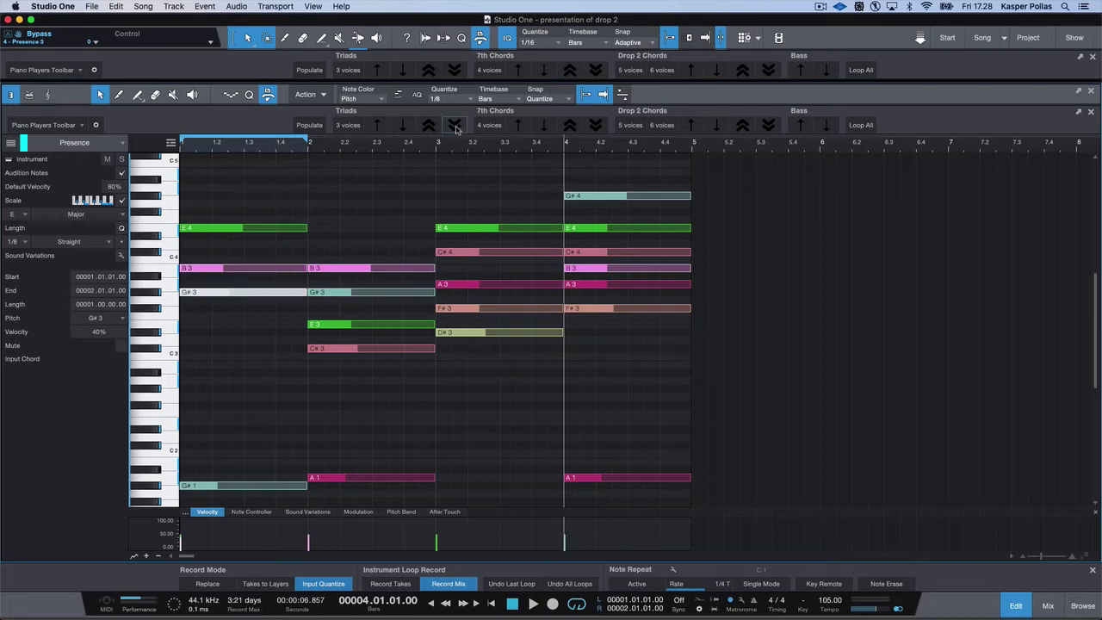
left_click(455, 127)
left_click(455, 127)
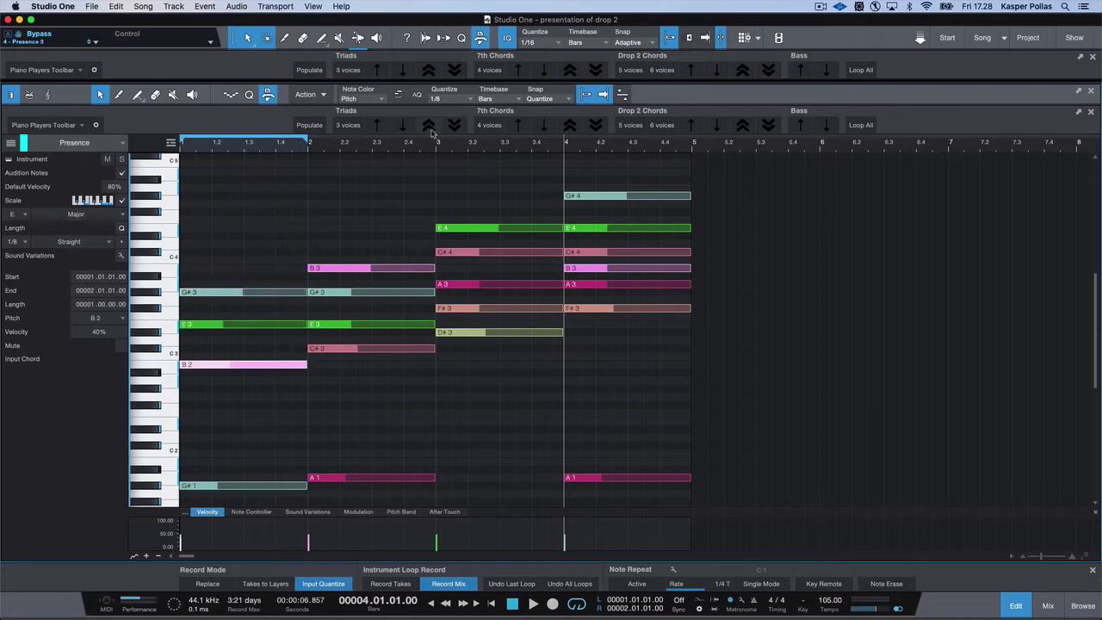
left_click(428, 125)
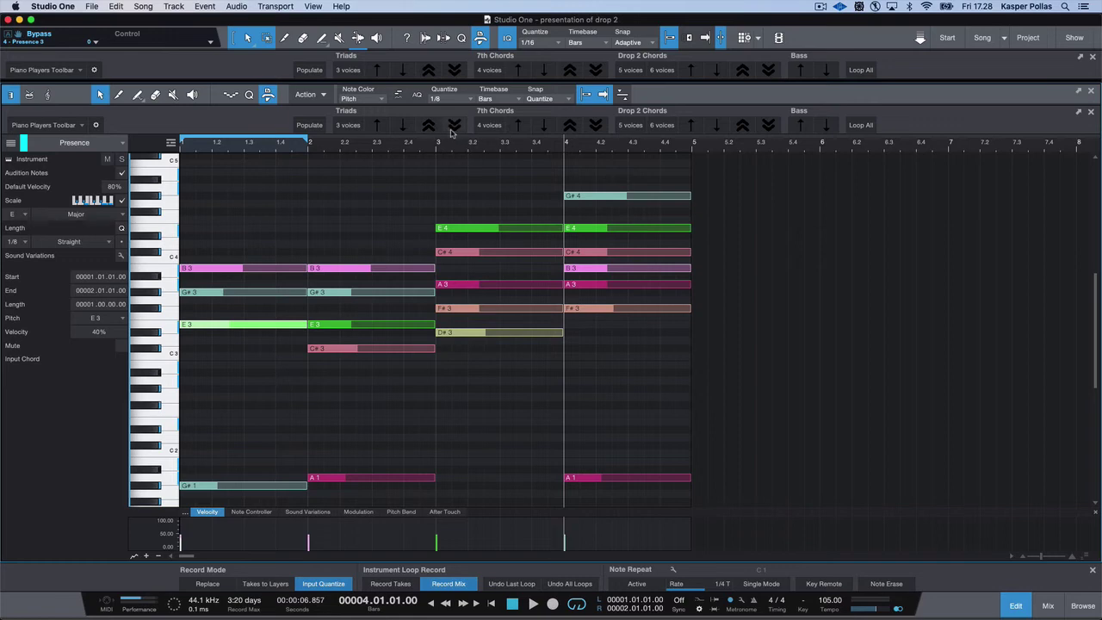
left_click(451, 131)
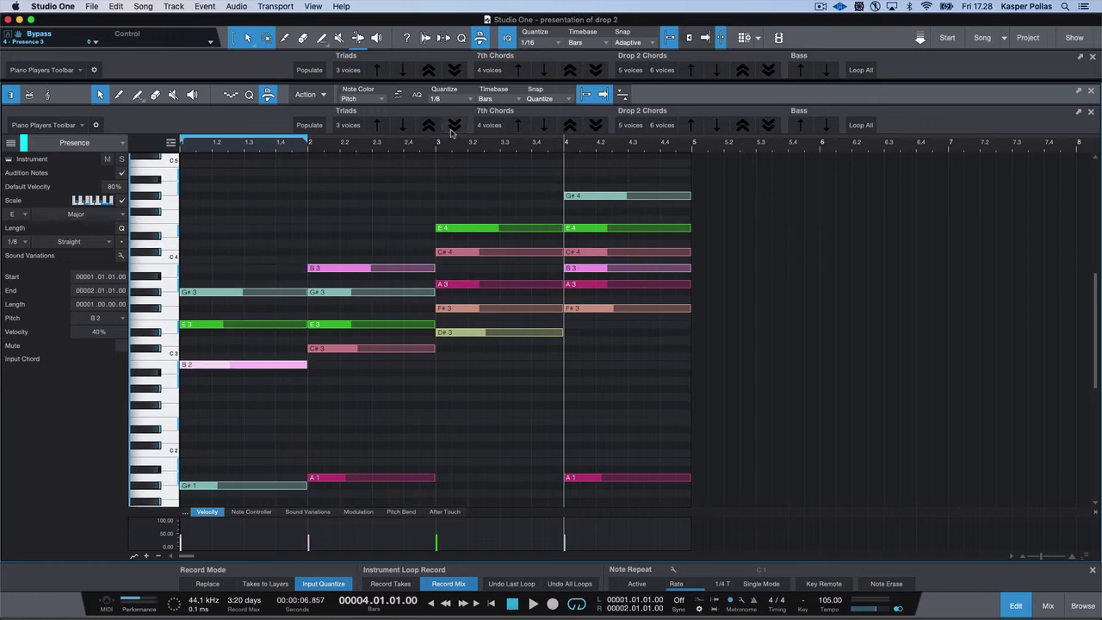
- Transpose the inverted bar 1 triad up two scale steps and back down two to B2, E3 and G#3
left_click_drag(238, 414, 246, 249)
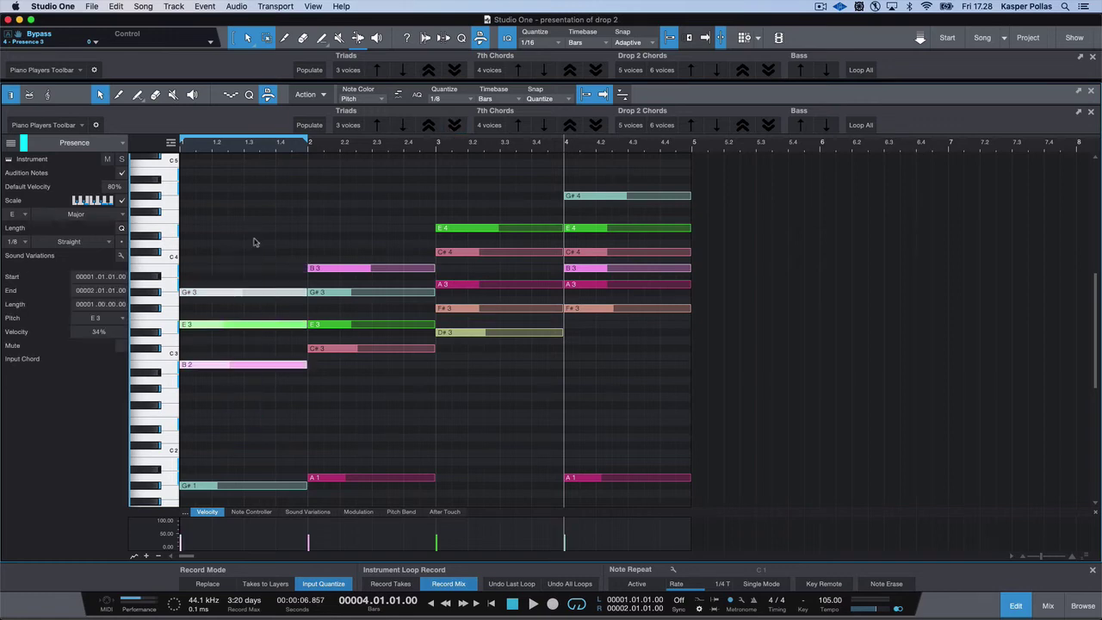
left_click(376, 127)
left_click(376, 127)
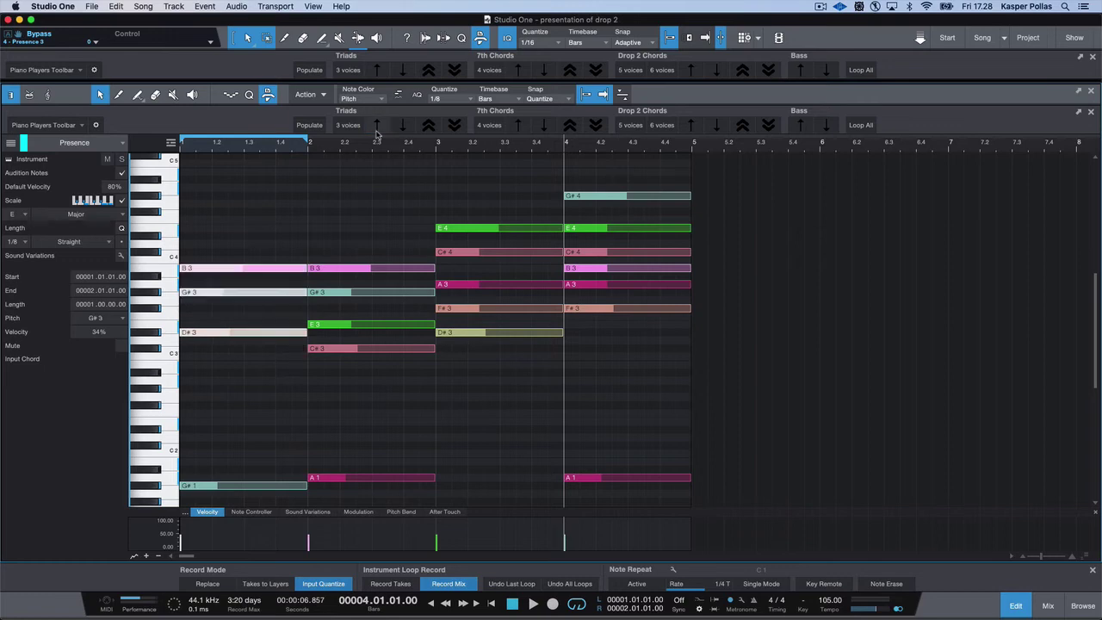
left_click(401, 127)
left_click(401, 127)
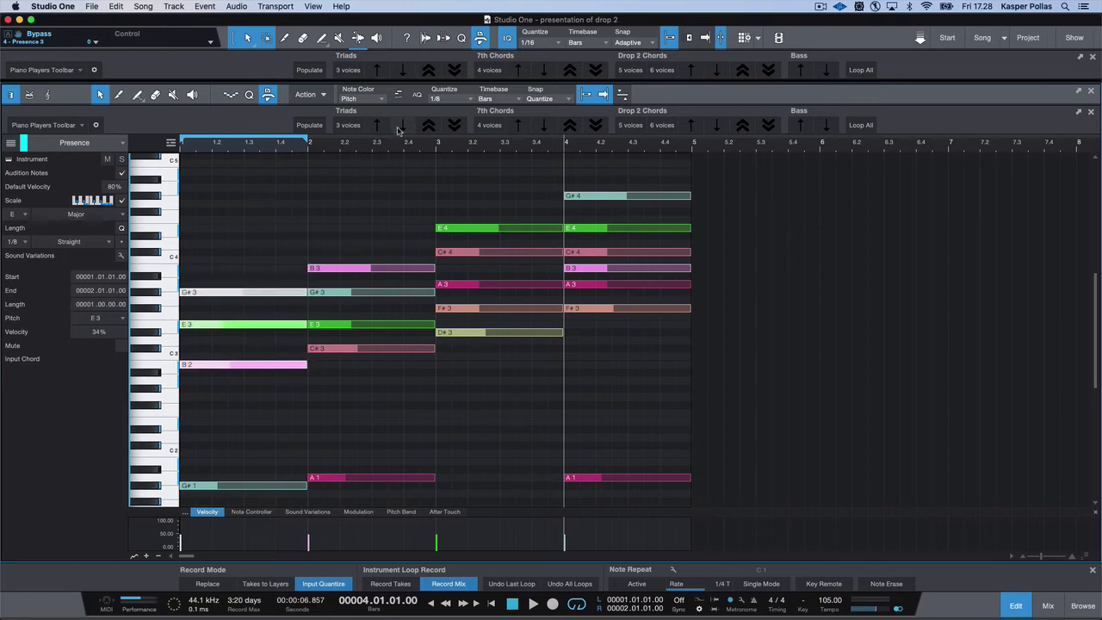
left_click(282, 230)
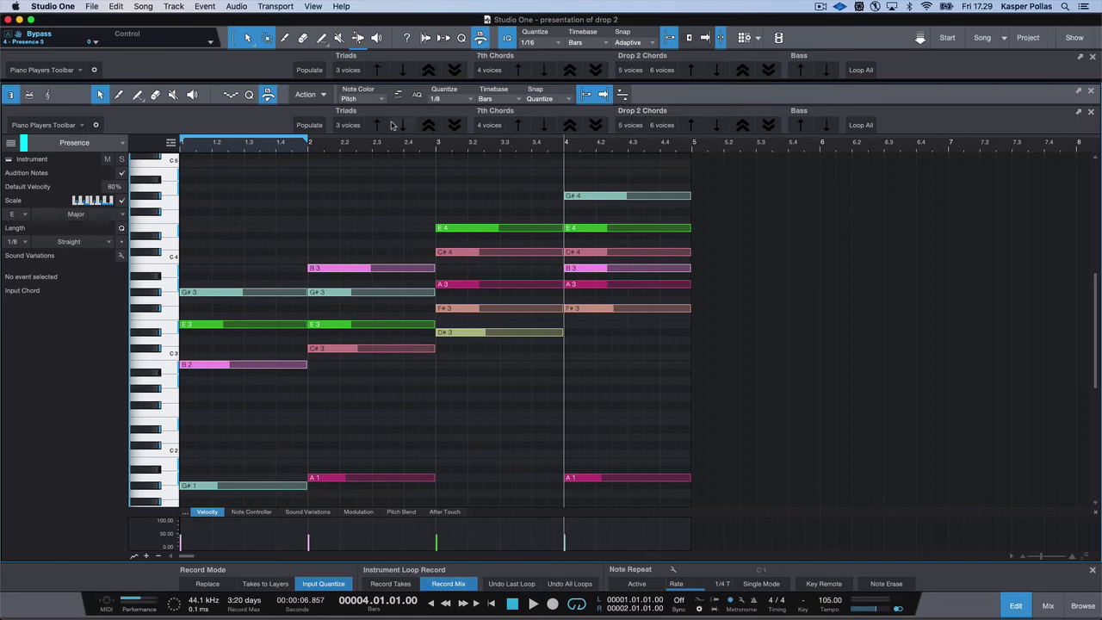
- Lower the inverted bar 1 triad one scale step, raise it back, and invert it upward to E3, G#3 and B3
left_click_drag(254, 385, 234, 247)
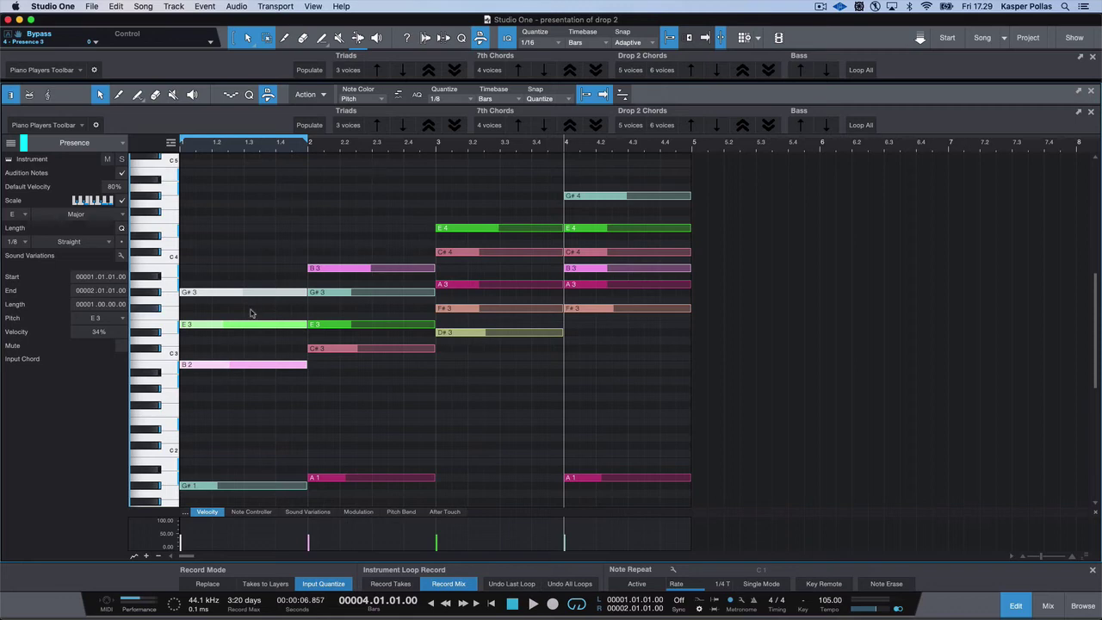
left_click(403, 127)
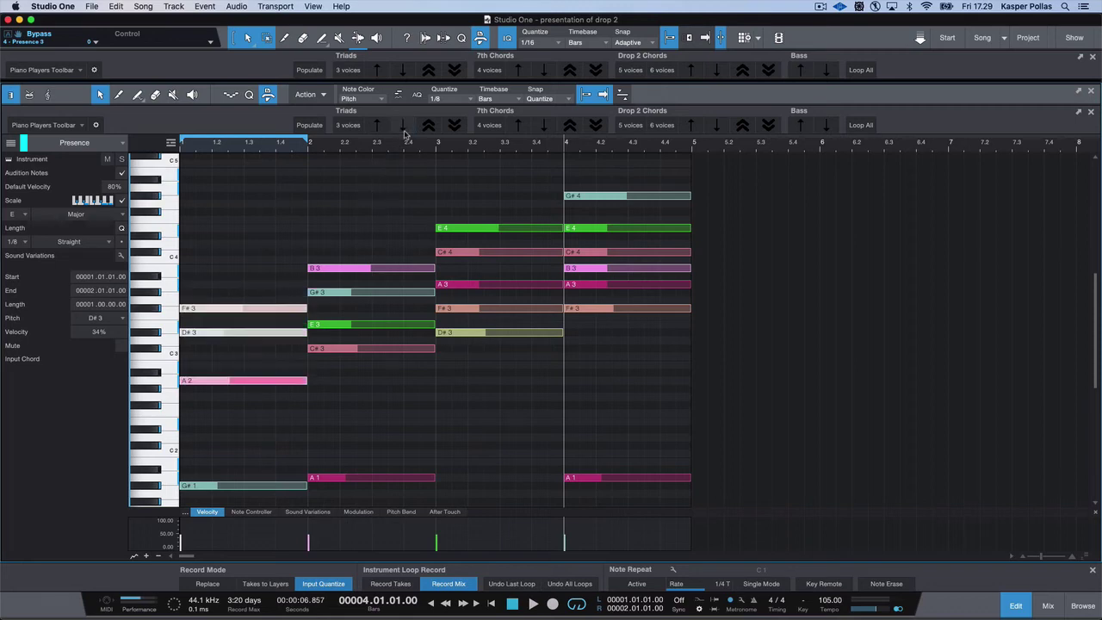
left_click(378, 128)
left_click(428, 127)
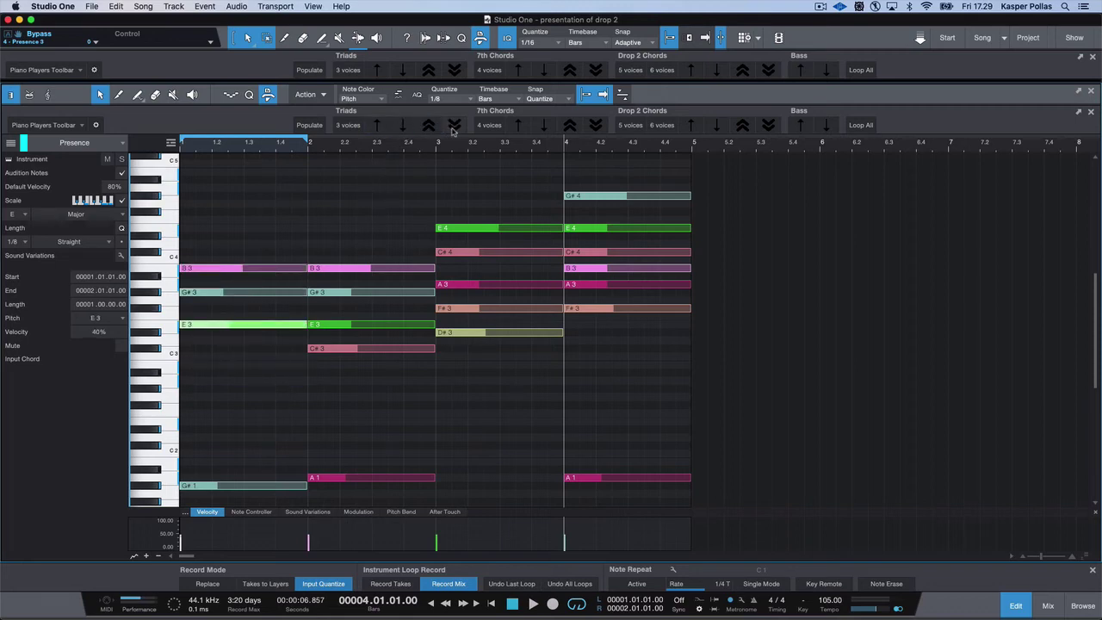
- Invert the bar 1 triad downward to B2, E3, G#3, and transpose the bar 2 7th chord down one net scale step
left_click(451, 128)
left_click_drag(375, 226, 369, 387)
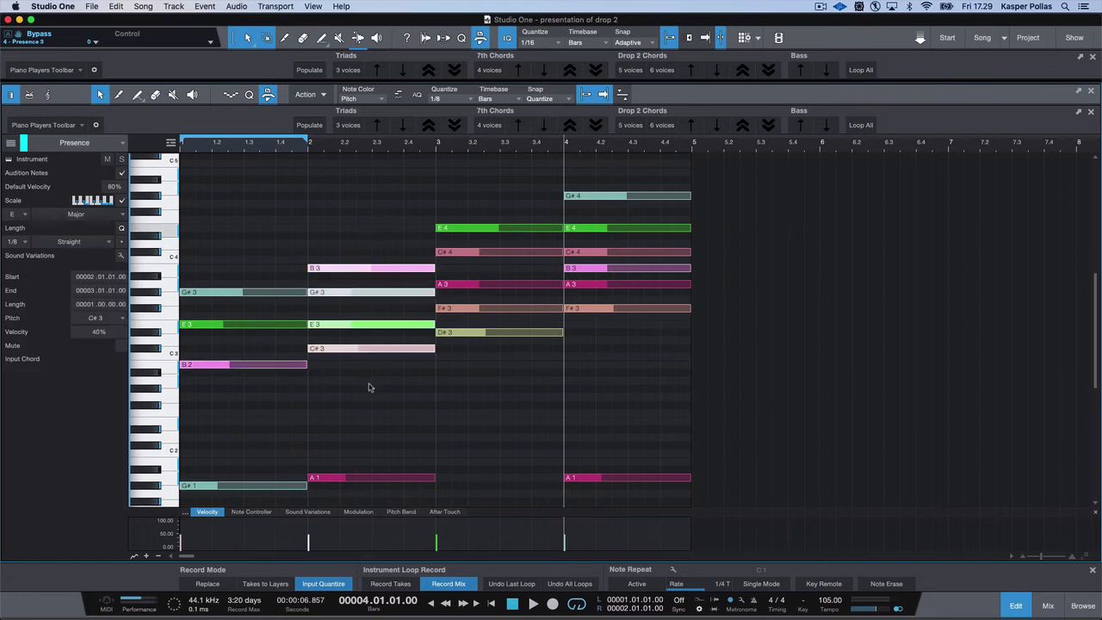
left_click(519, 127)
left_click(543, 126)
left_click(543, 127)
- Invert the bar 2 7th chord upward once and back down to B2, D#3, F#3 and A3
left_click(569, 127)
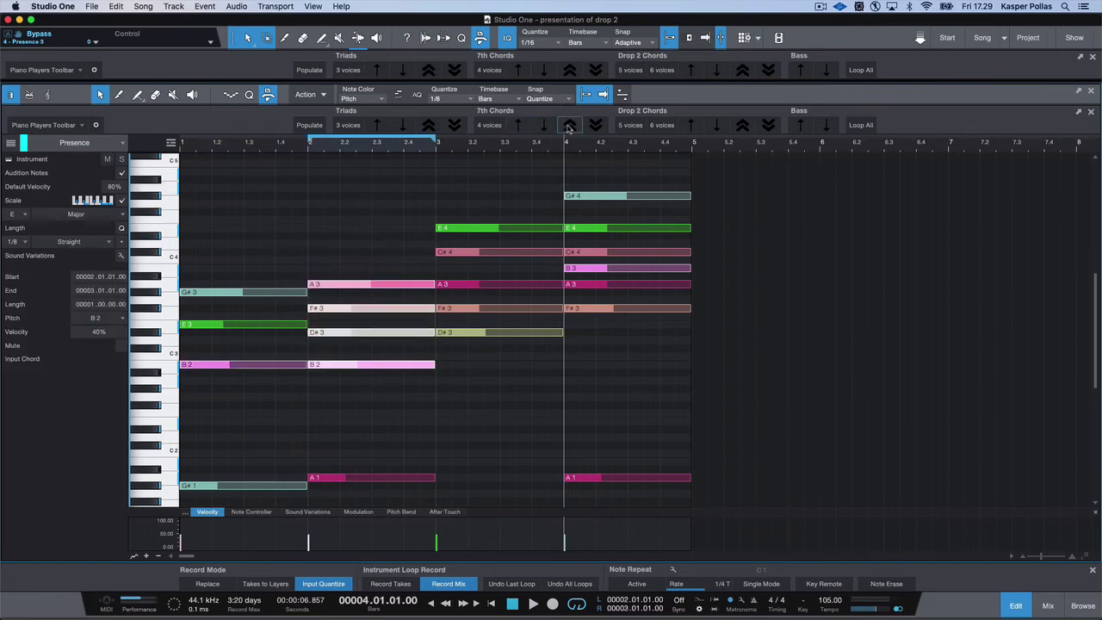
left_click(594, 126)
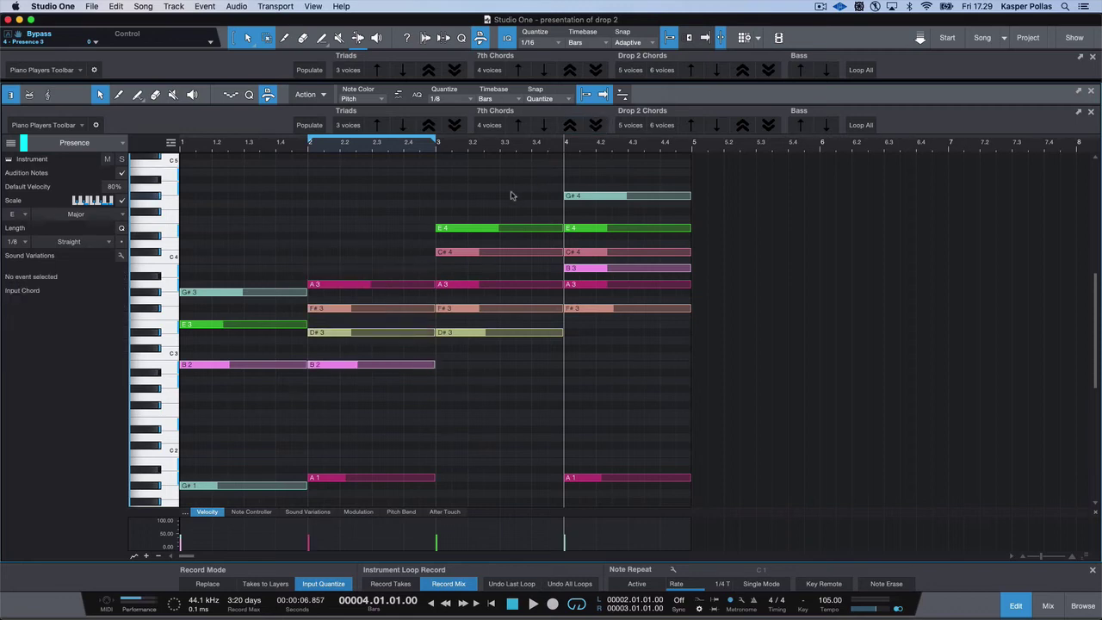
left_click(513, 195)
- Transpose the bar 3 Drop 2 chord down one net scale step to C#3, E3, G#3, B3 and D#4
left_click_drag(503, 218, 494, 362)
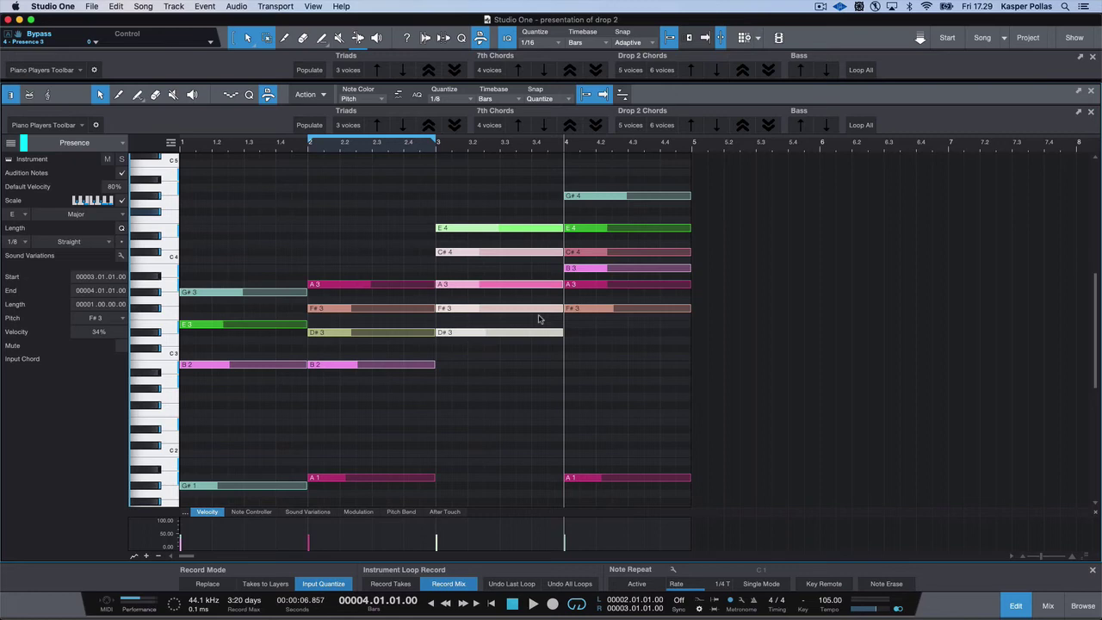
left_click(715, 125)
left_click(715, 126)
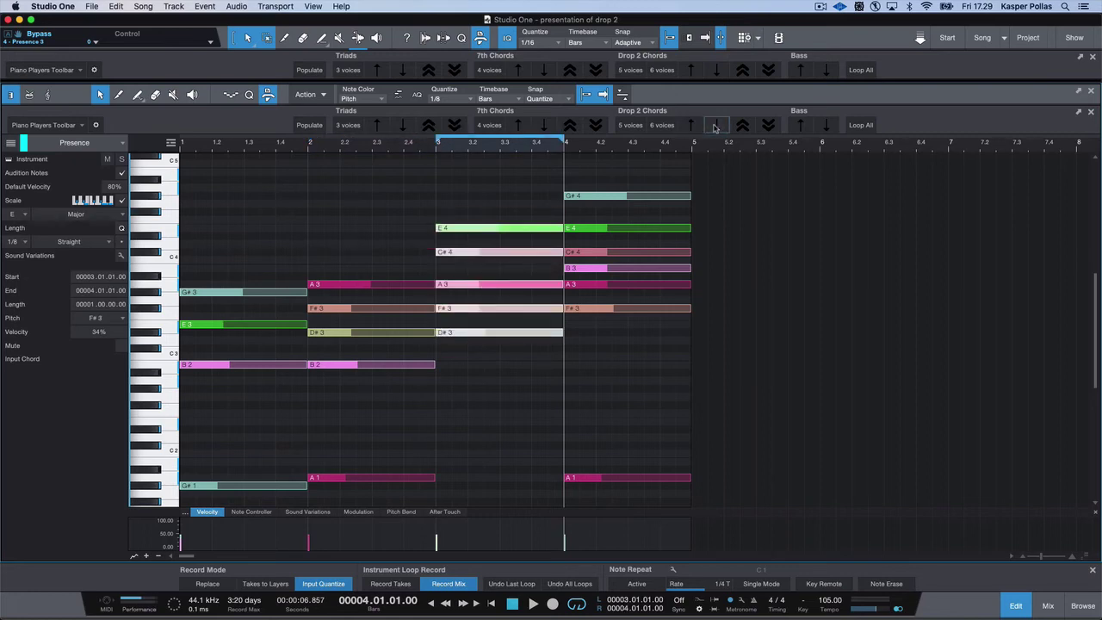
left_click(715, 126)
- Invert the six-voice Drop 2 chord in bar 4 downward three times to B2, E3, F#3, G#3, A3 and C#4
left_click_drag(626, 355, 643, 178)
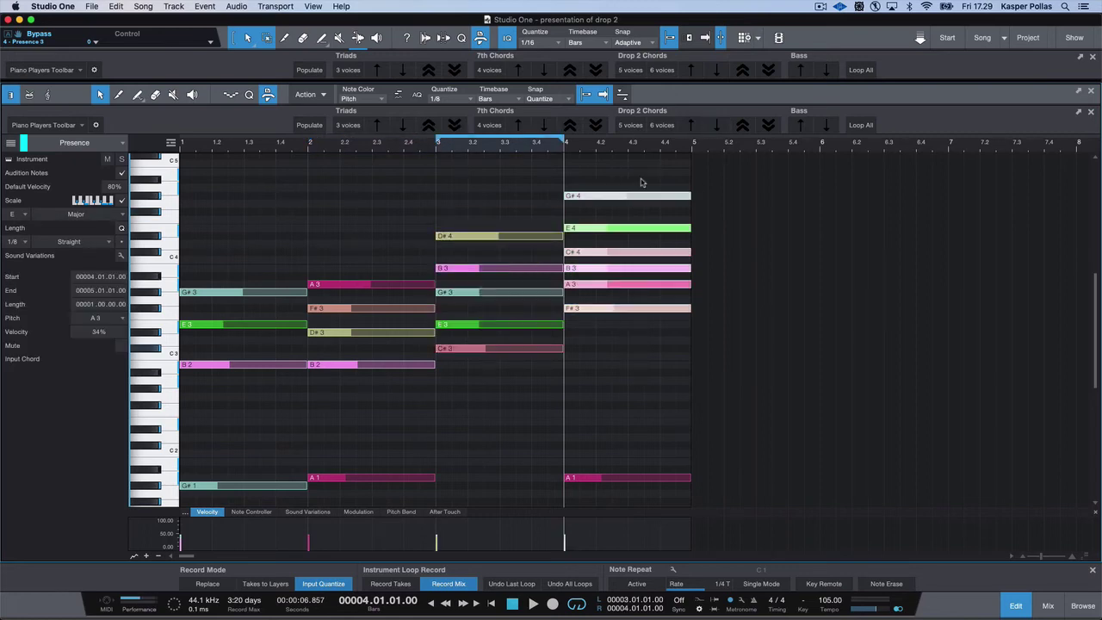
left_click(763, 131)
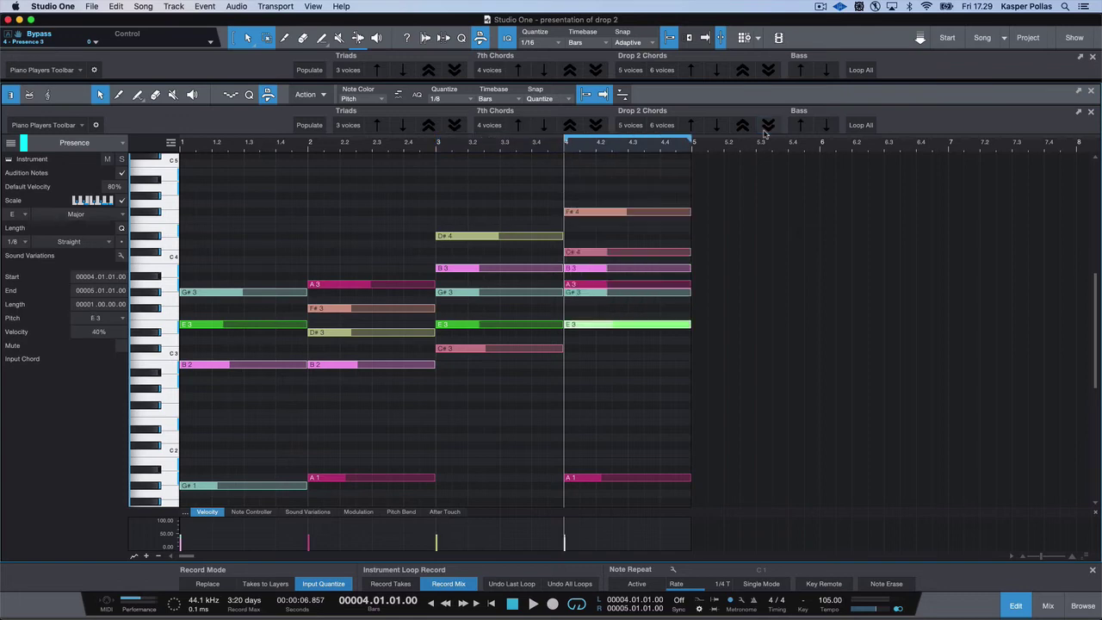
left_click(763, 130)
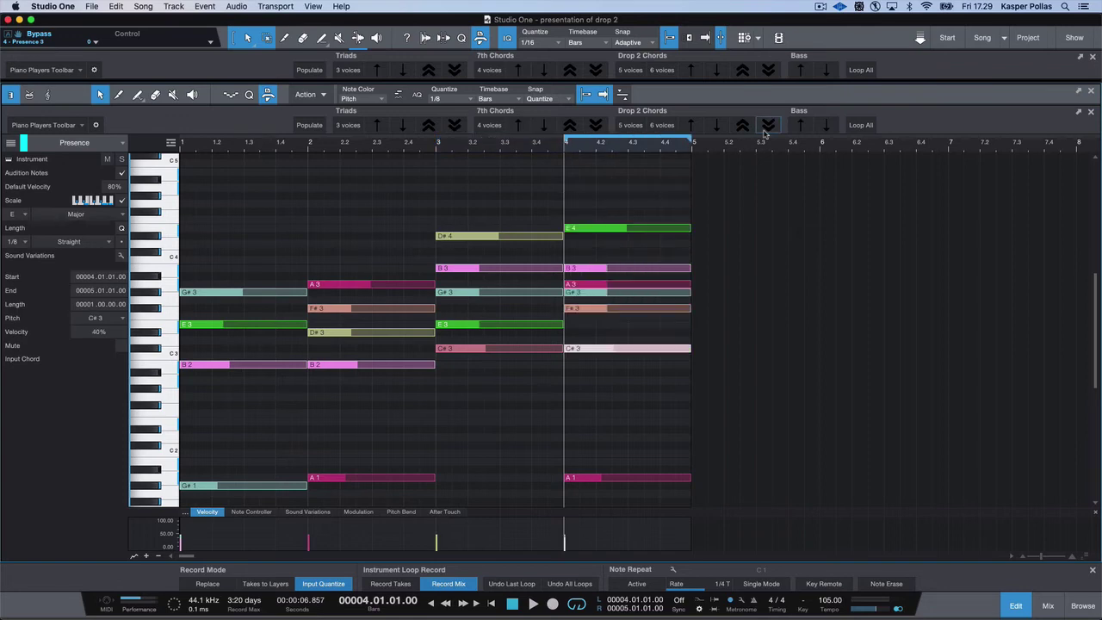
left_click(763, 130)
left_click(722, 289)
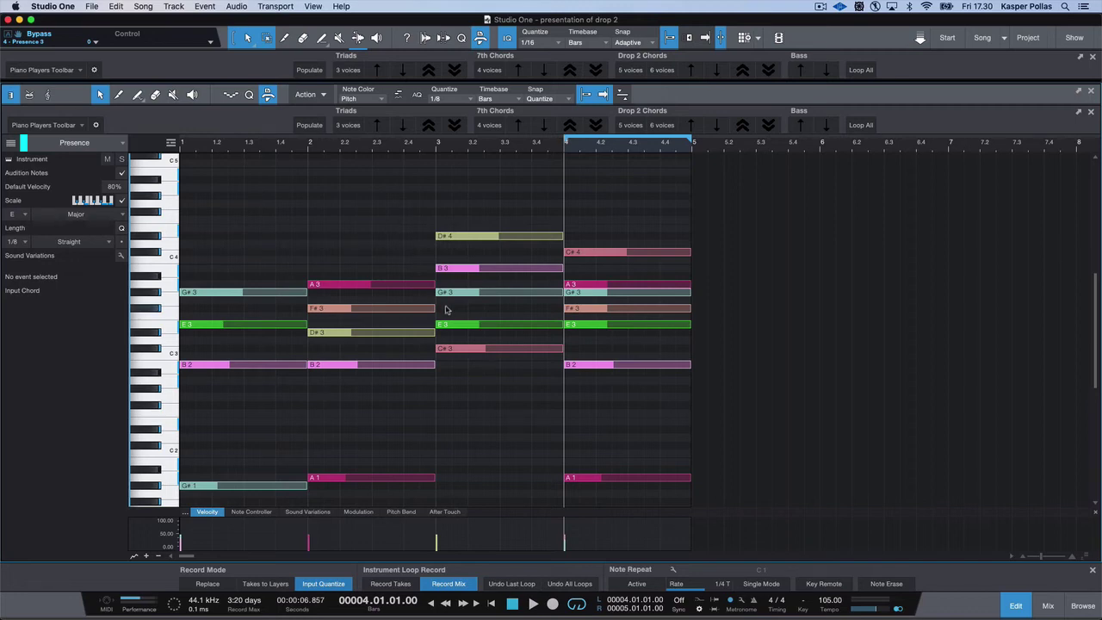
- Examine the bass notes lying beneath the chords in bars 1 to 4
scroll(445, 309, "down", 4)
scroll(445, 308, "up", 5)
scroll(445, 308, "down", 4)
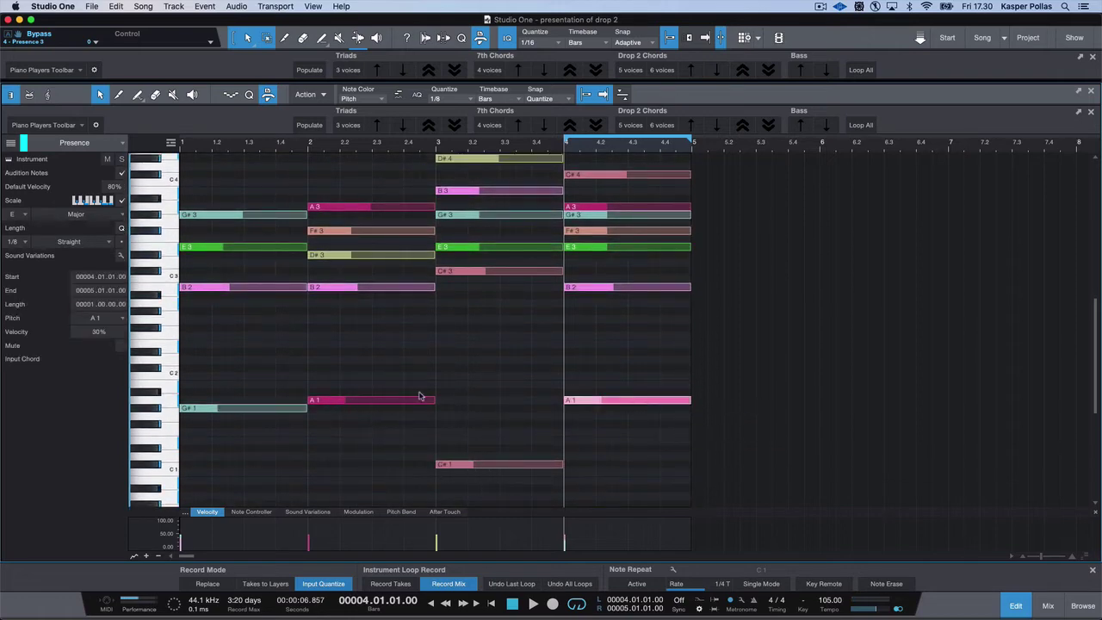
scroll(332, 337, "up", 3)
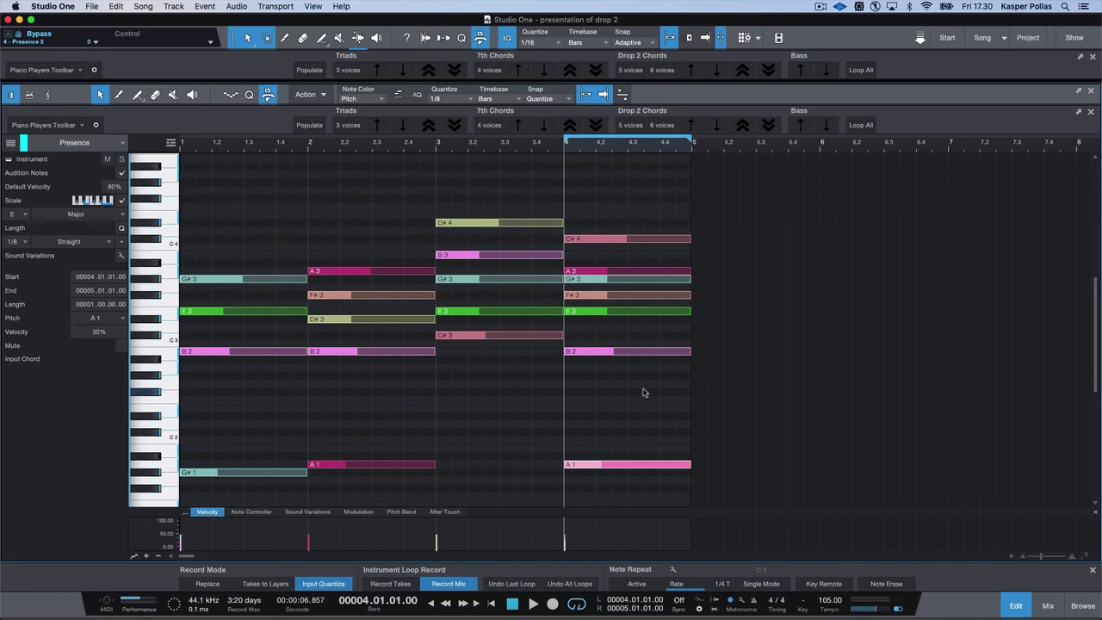
scroll(643, 392, "down", 2)
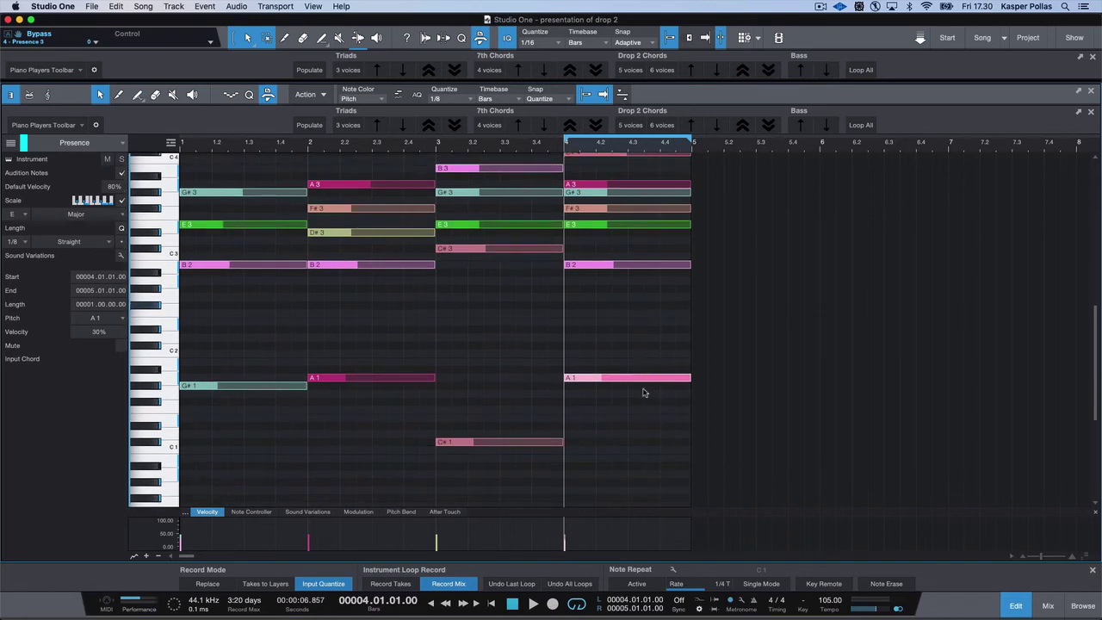
left_click(647, 347)
scroll(646, 348, "up", 1)
scroll(633, 342, "up", 1)
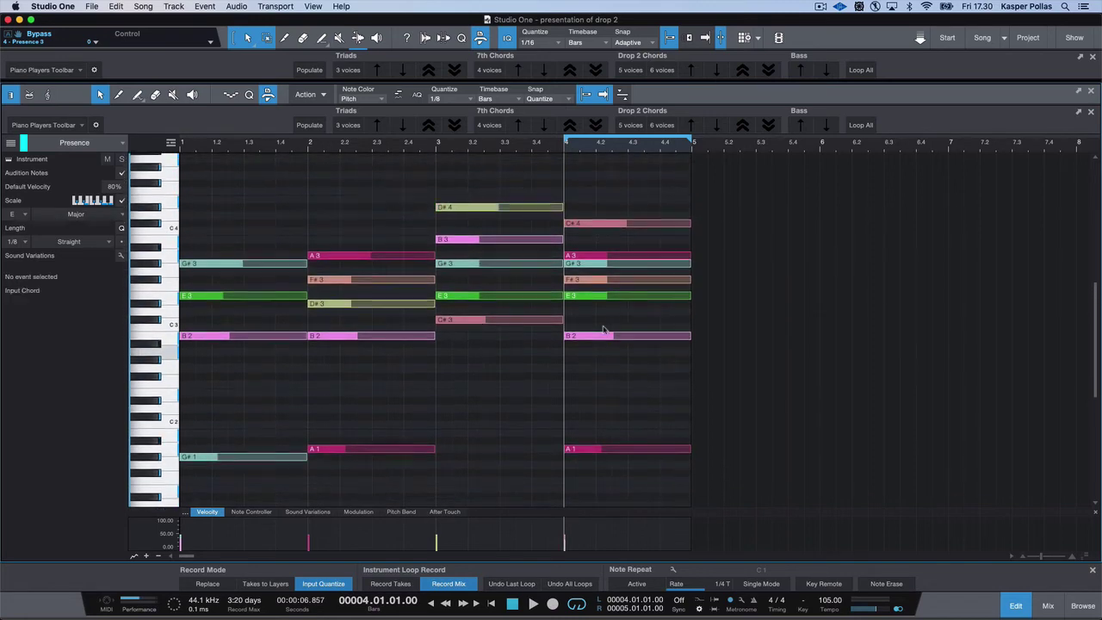
- Compare the bar 4 chord voices with the A1 bass note below by selecting each in turn
left_click(641, 264)
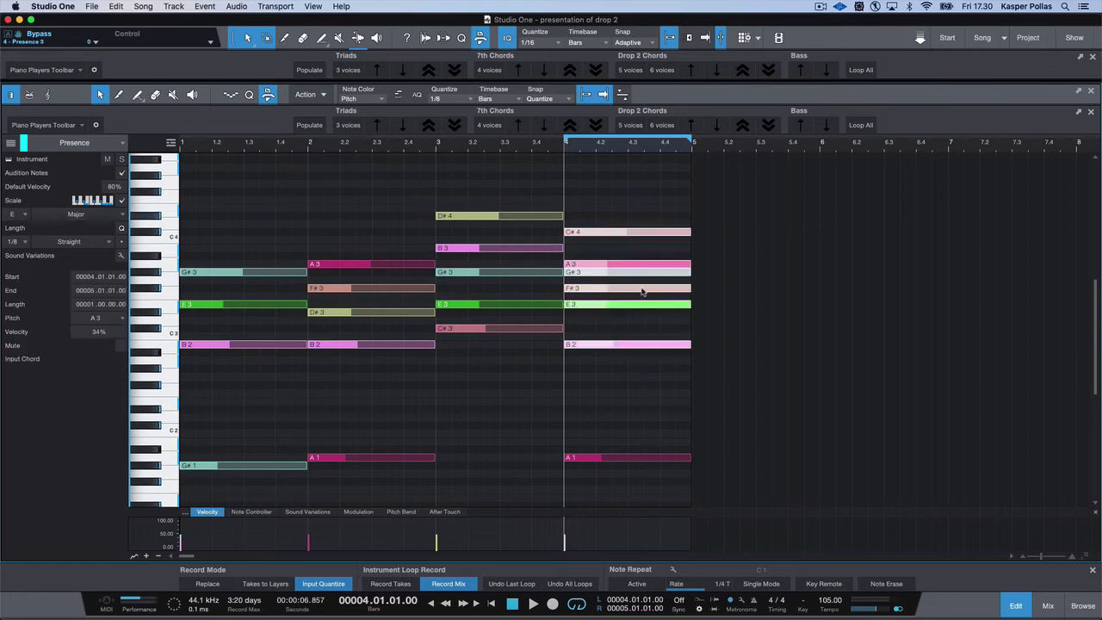
left_click(629, 386)
left_click(620, 457)
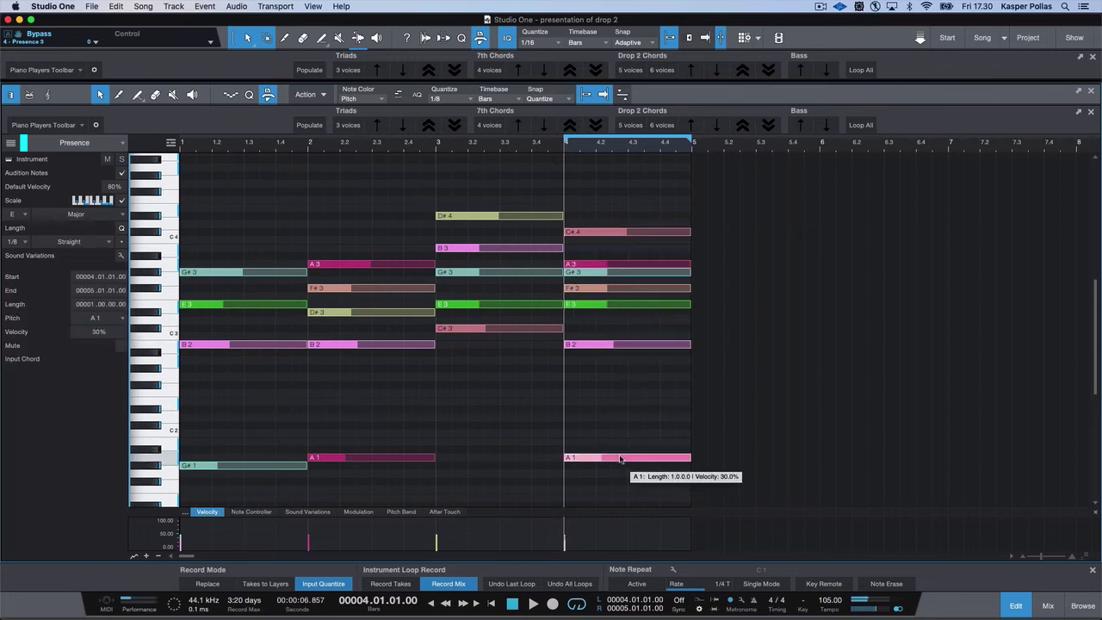
scroll(629, 417, "down", 1)
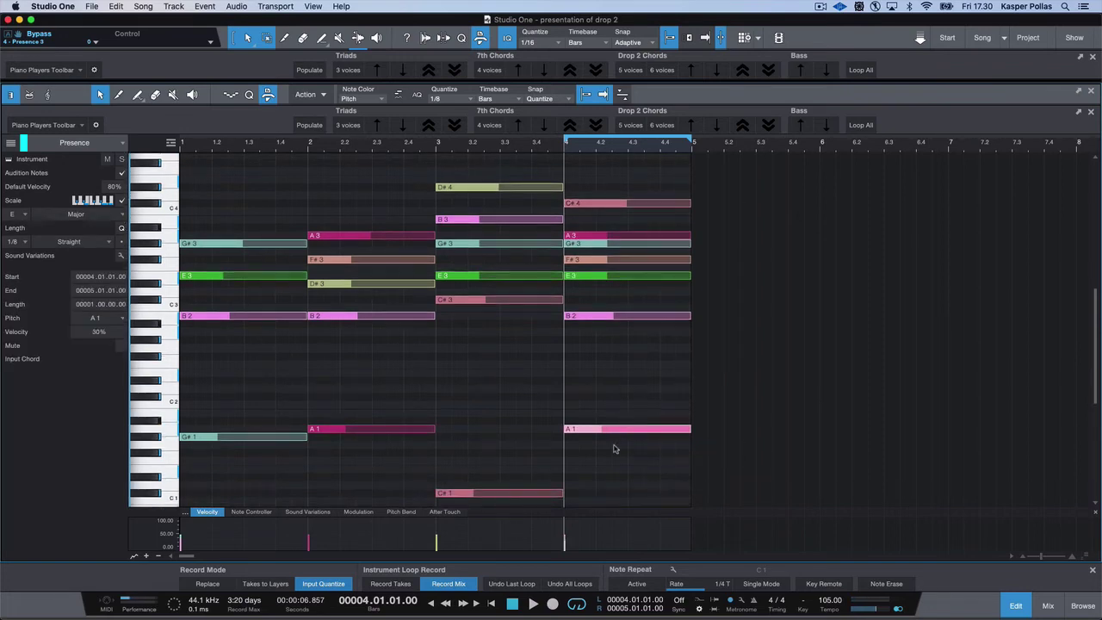
left_click(625, 362)
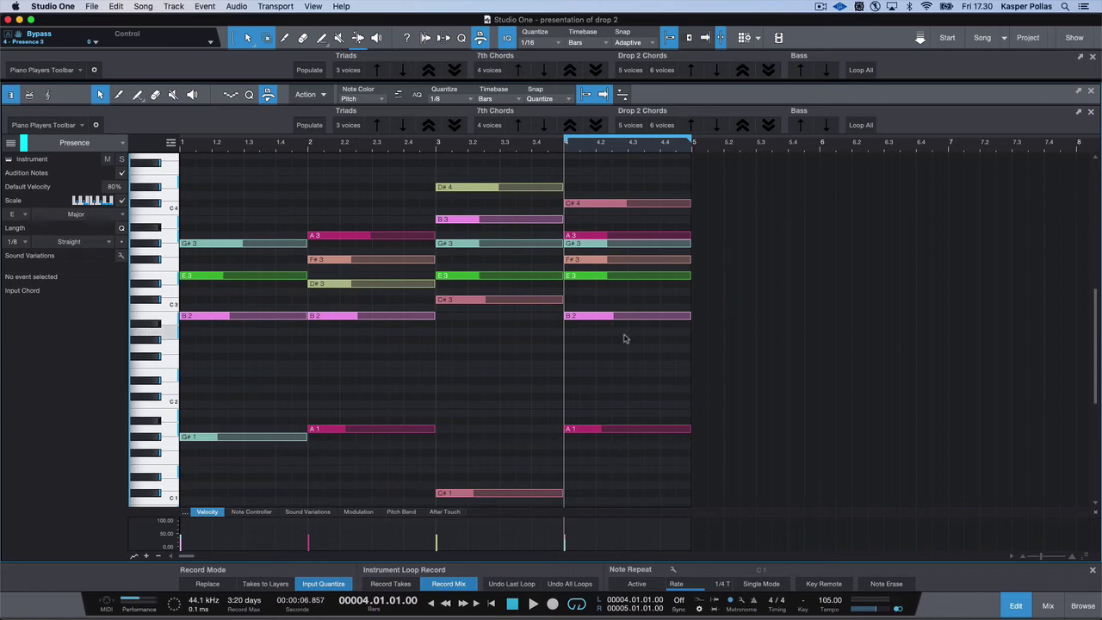
scroll(620, 453, "up", 1)
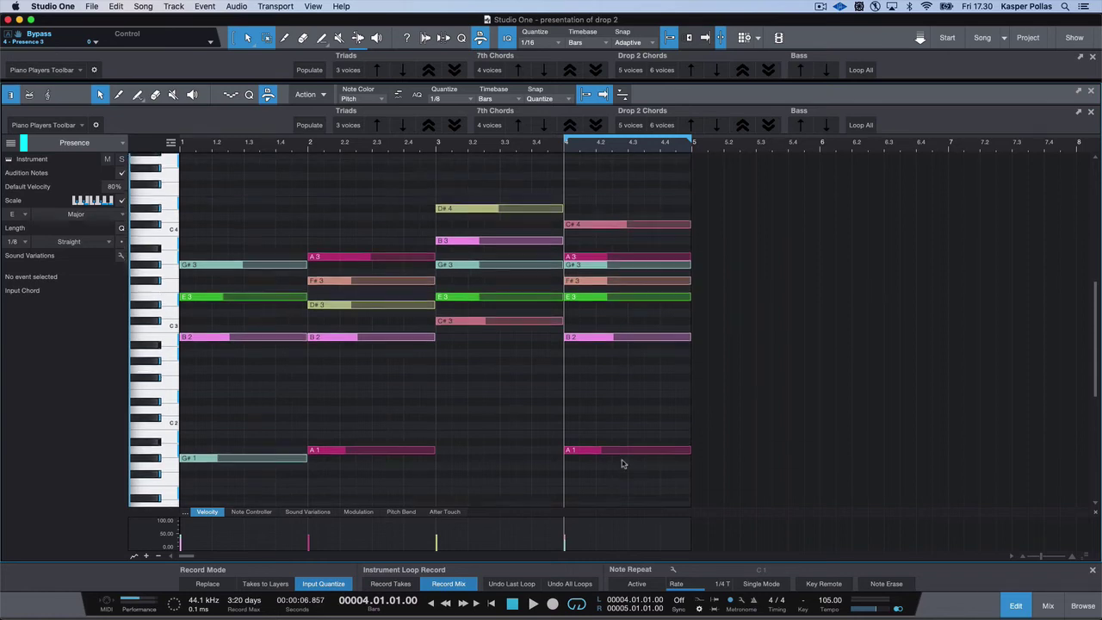
scroll(618, 415, "up", 1)
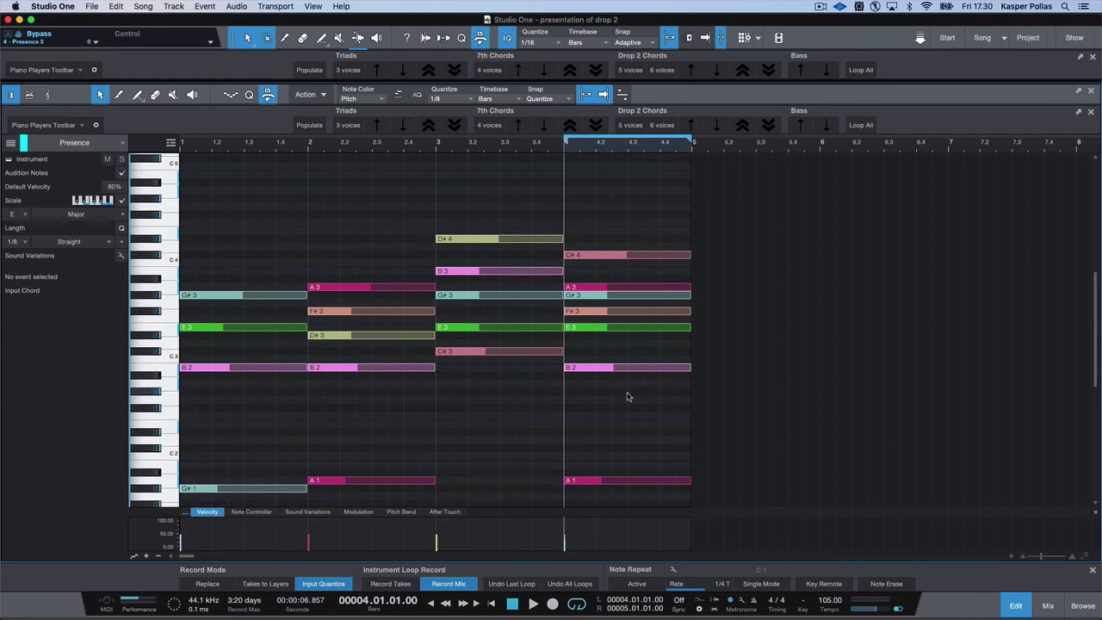
left_click_drag(627, 397, 632, 212)
left_click(630, 214)
scroll(619, 445, "down", 4)
scroll(630, 382, "up", 2)
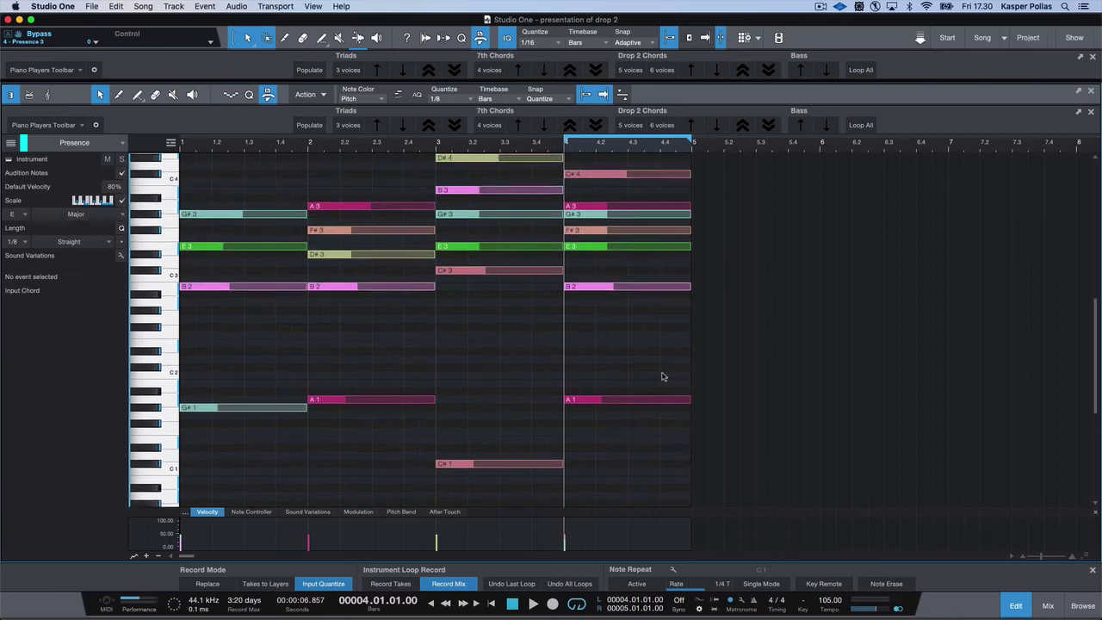
- Transpose the bar 4 bass note down three scale steps to E1
left_click_drag(663, 373, 631, 417)
scroll(643, 338, "up", 1)
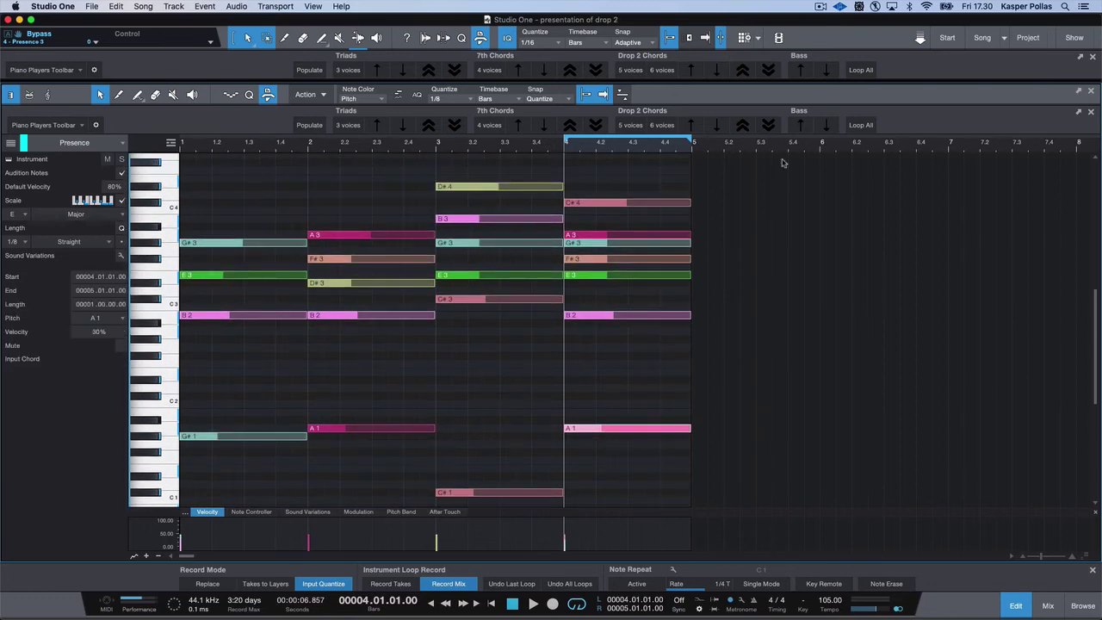
left_click(824, 128)
left_click(825, 127)
left_click(824, 128)
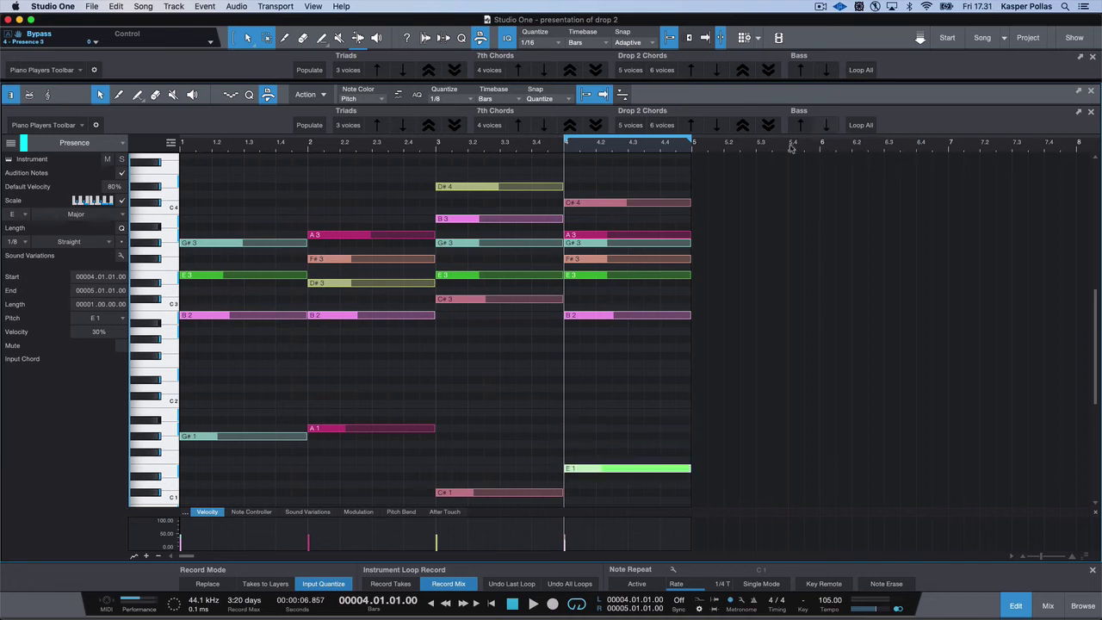
- Transpose the bar 3 bass note up three scale steps to F#1
scroll(514, 442, "down", 3)
left_click(514, 387)
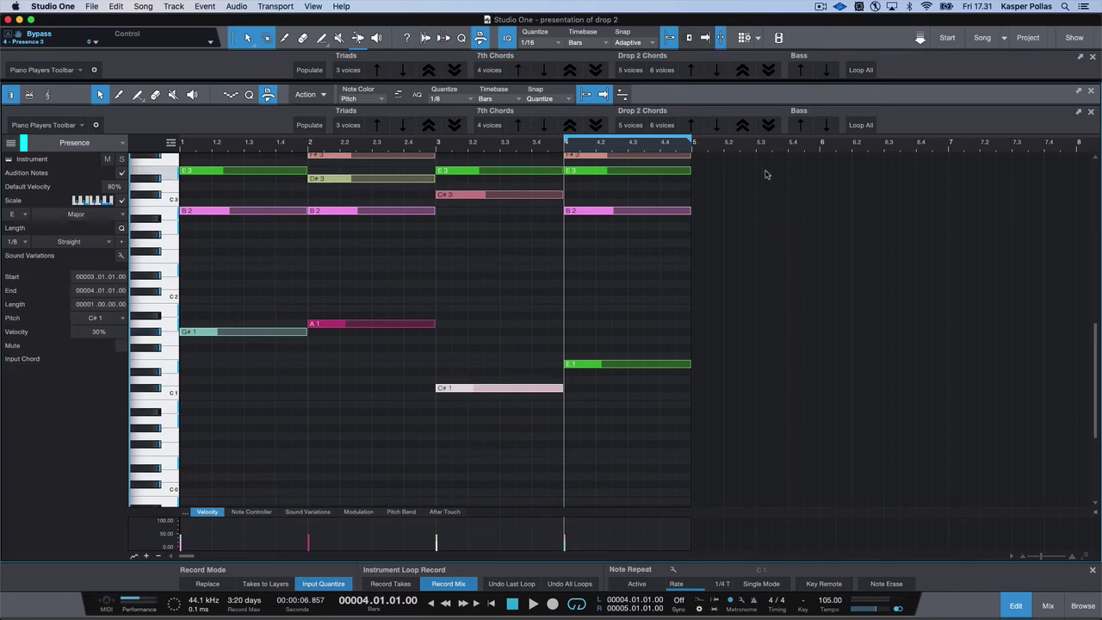
left_click(801, 127)
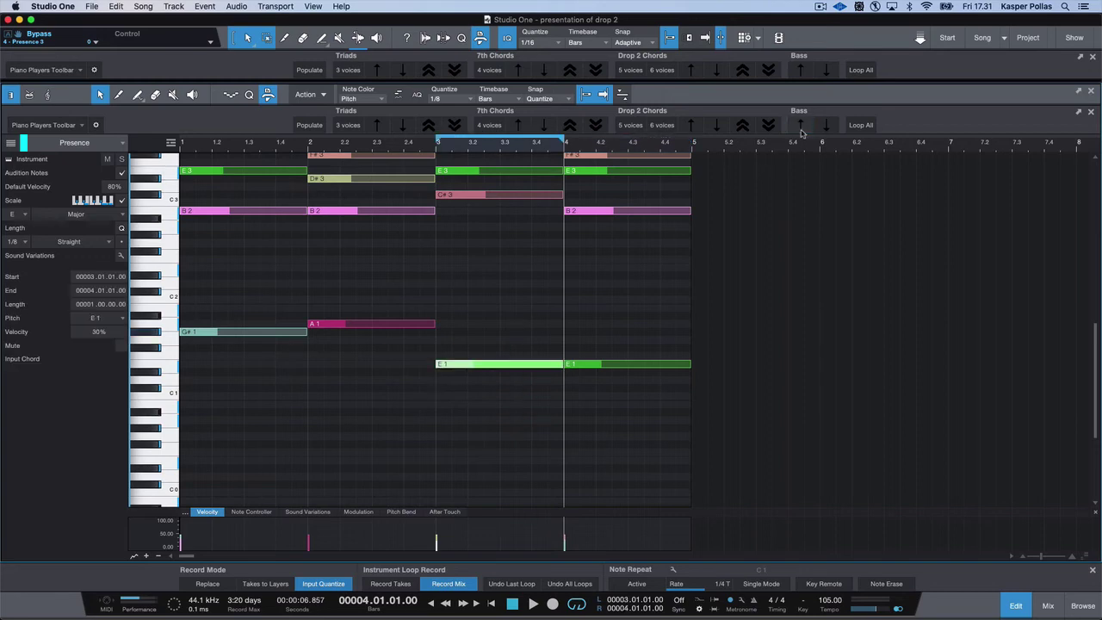
left_click(800, 128)
scroll(371, 356, "up", 2)
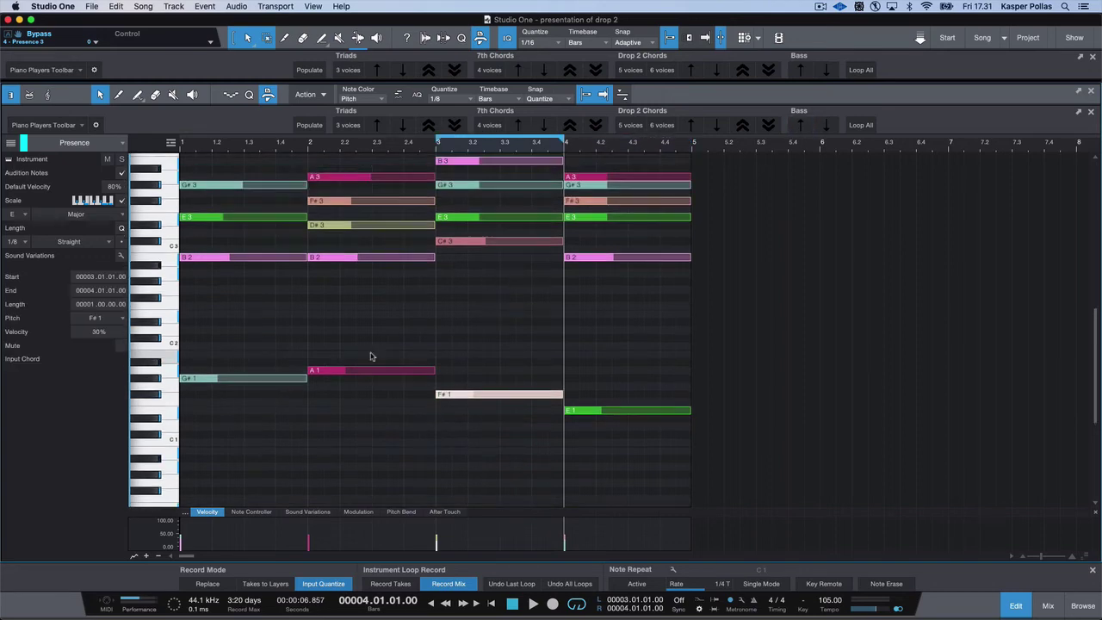
- Raise the bar 2 bass note one scale step to B1 and the bar 1 bass note one scale step to A1
left_click_drag(372, 337, 357, 399)
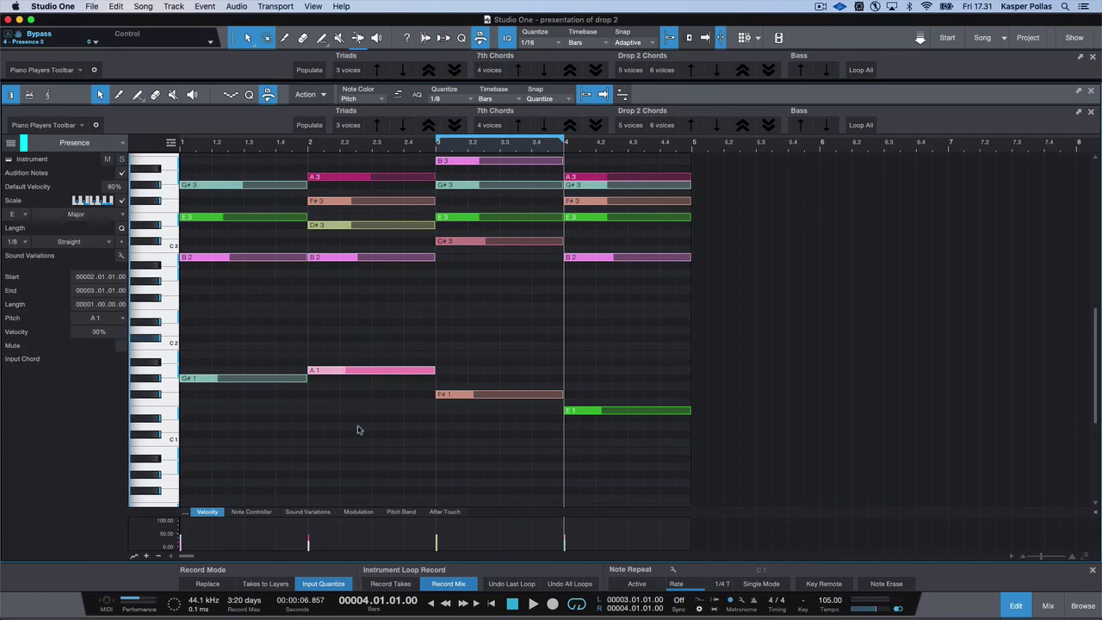
left_click(800, 125)
scroll(384, 256, "up", 3)
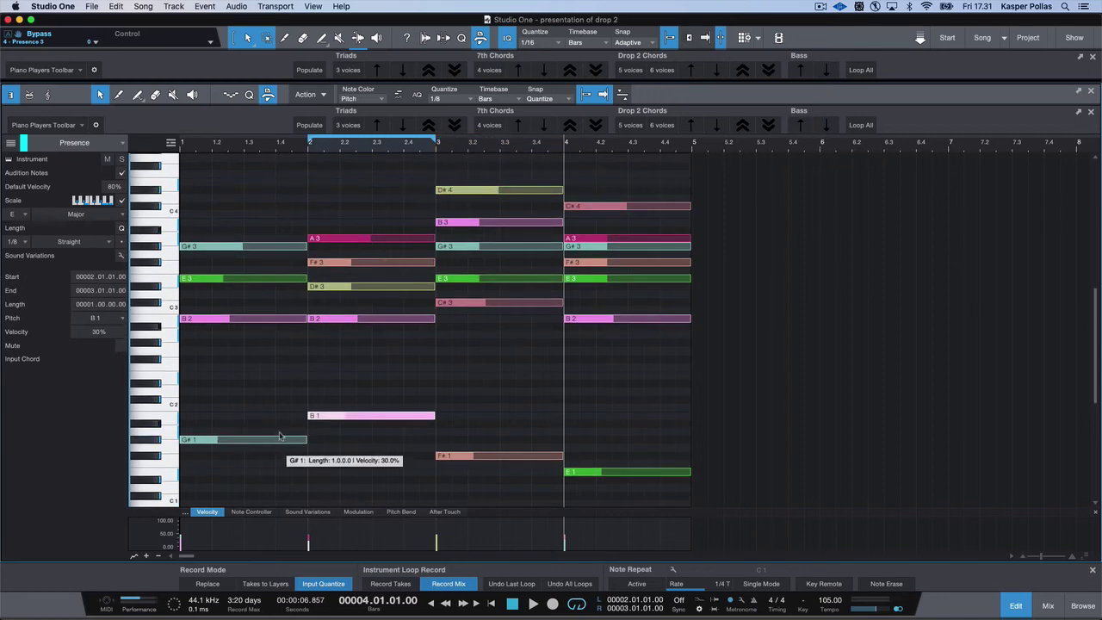
left_click_drag(291, 396, 258, 454)
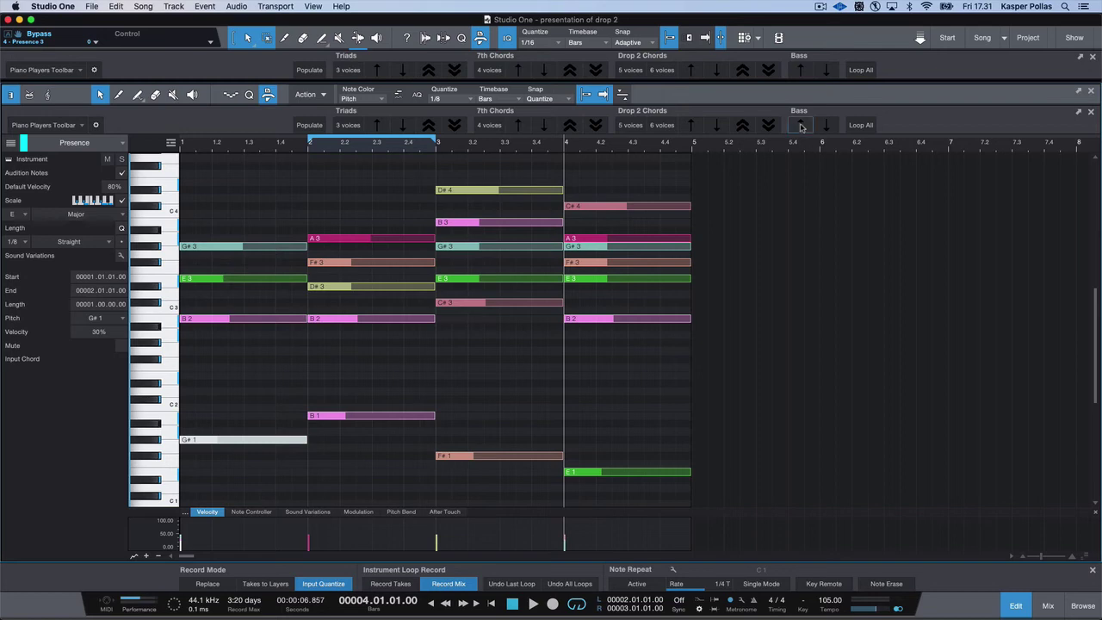
left_click(801, 126)
scroll(527, 352, "up", 2)
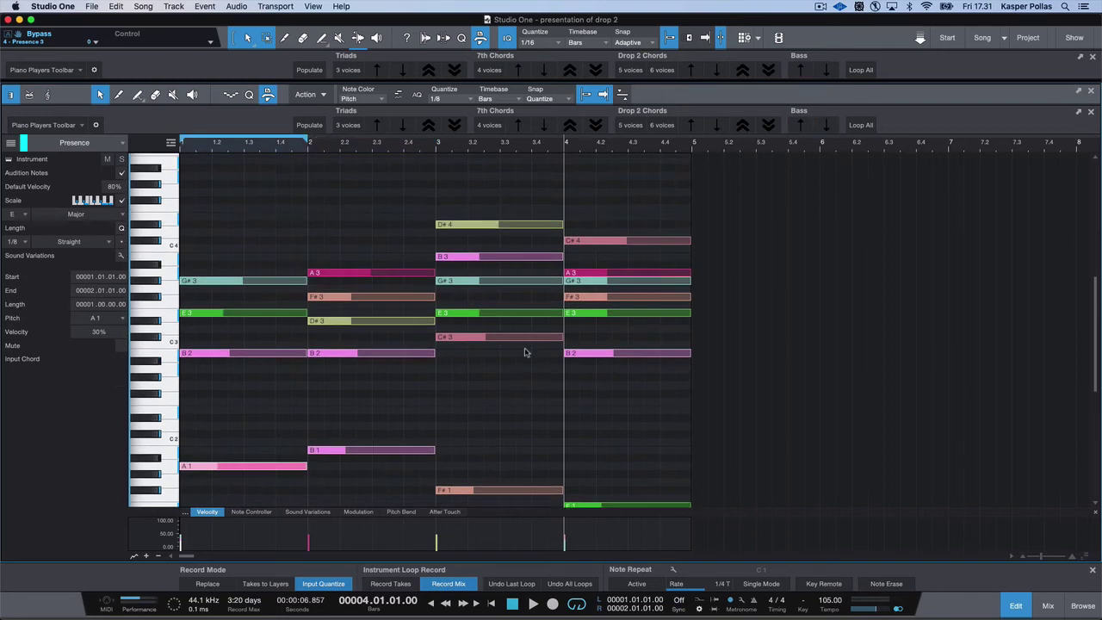
- With the bar 3 chord selected, transpose its bass note up two scale steps and back down one to G#1
scroll(484, 388, "up", 1)
left_click_drag(513, 217, 514, 386)
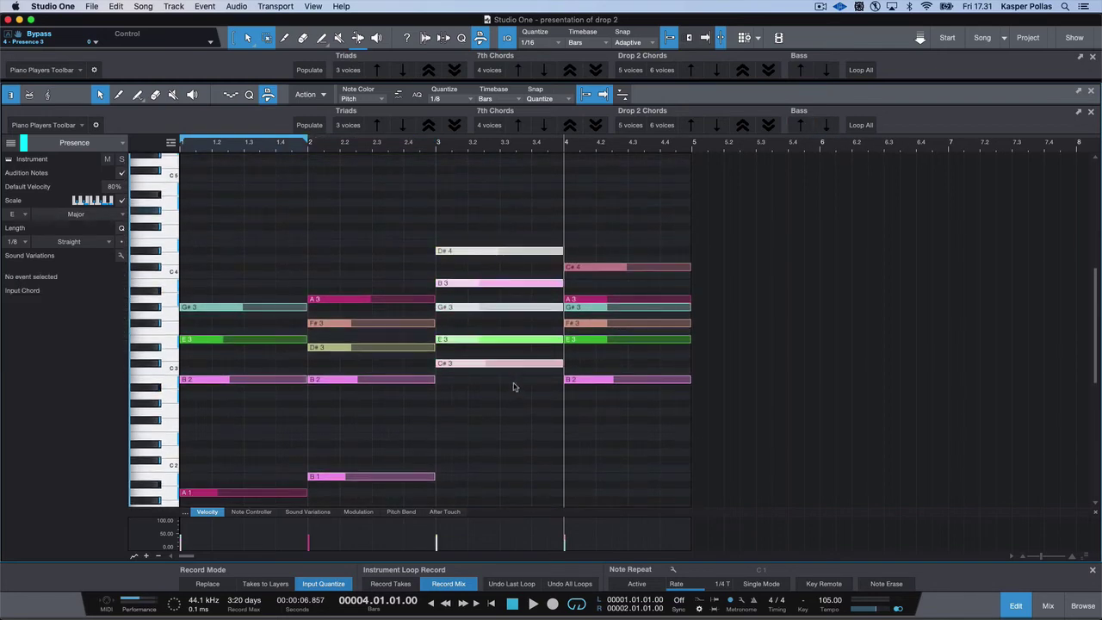
scroll(512, 387, "down", 5)
left_click(806, 129)
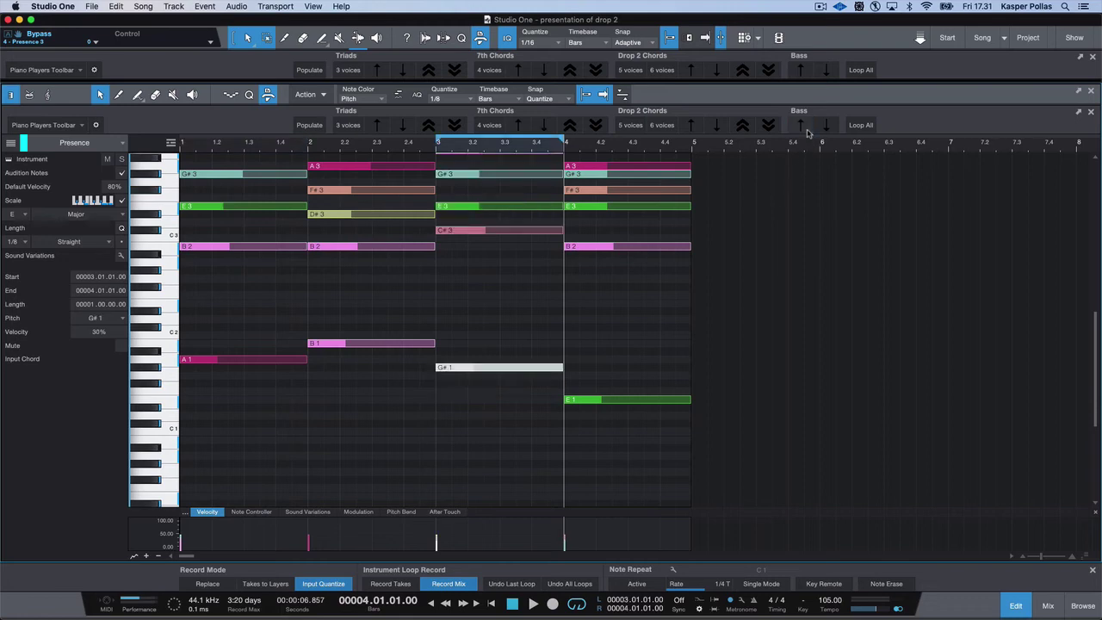
left_click(802, 126)
left_click(826, 126)
scroll(764, 171, "up", 4)
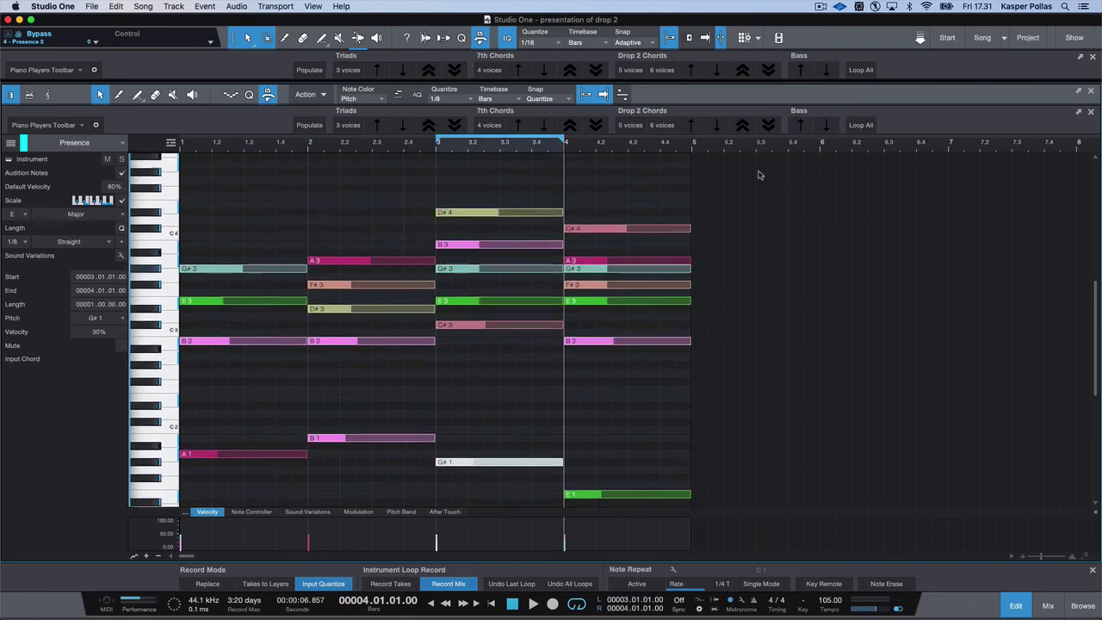
- Transpose and invert the bar 3 Drop 2 chord to E3, G#3, B3, D#4 and F#4, and raise its bass note to A1
left_click(693, 126)
left_click(741, 126)
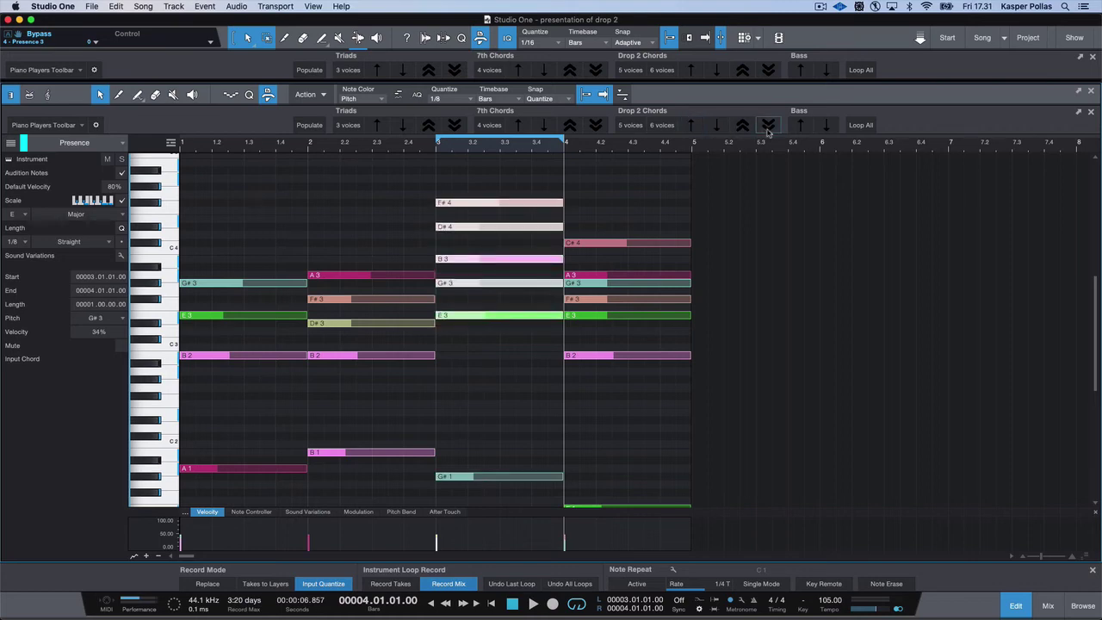
left_click(767, 126)
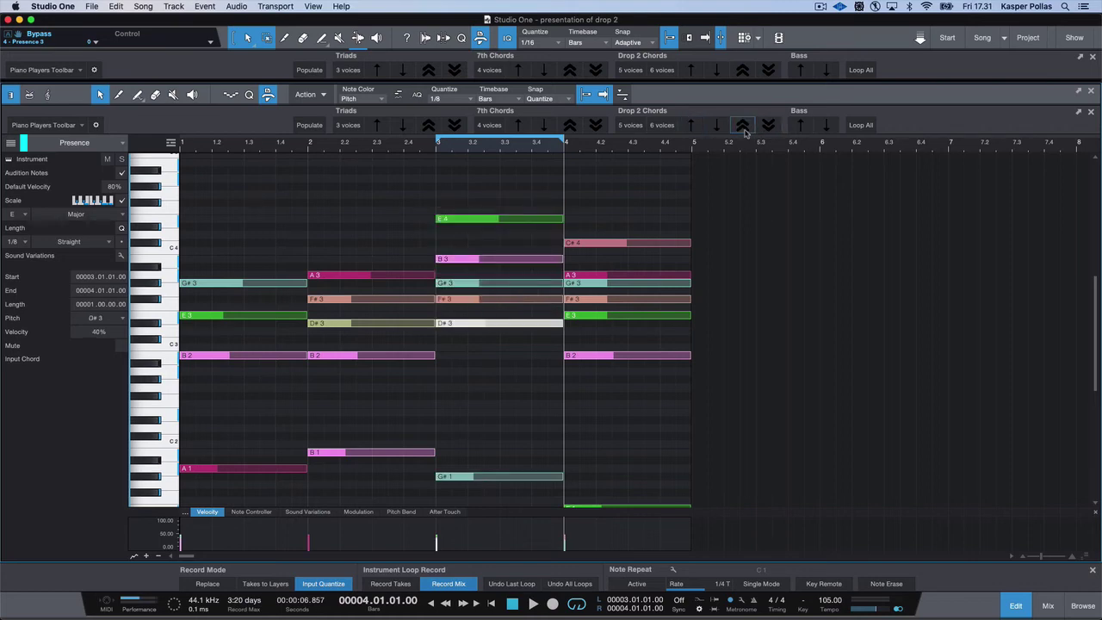
left_click(741, 126)
left_click(803, 127)
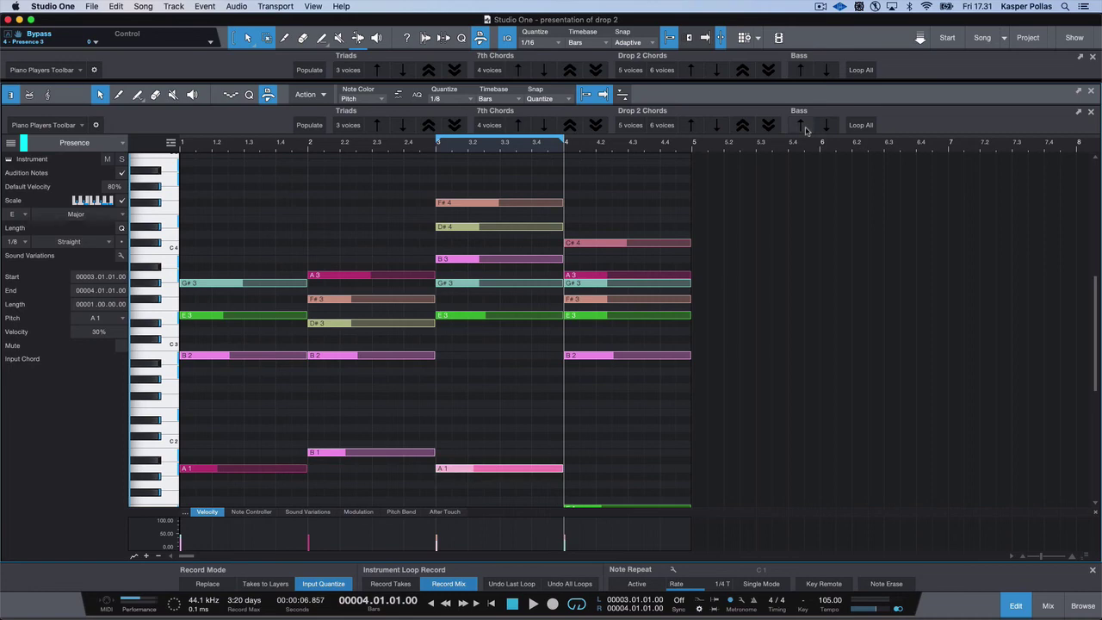
- Move the playback cursor to the start of bar 3 and loop the whole part
scroll(707, 271, "up", 3)
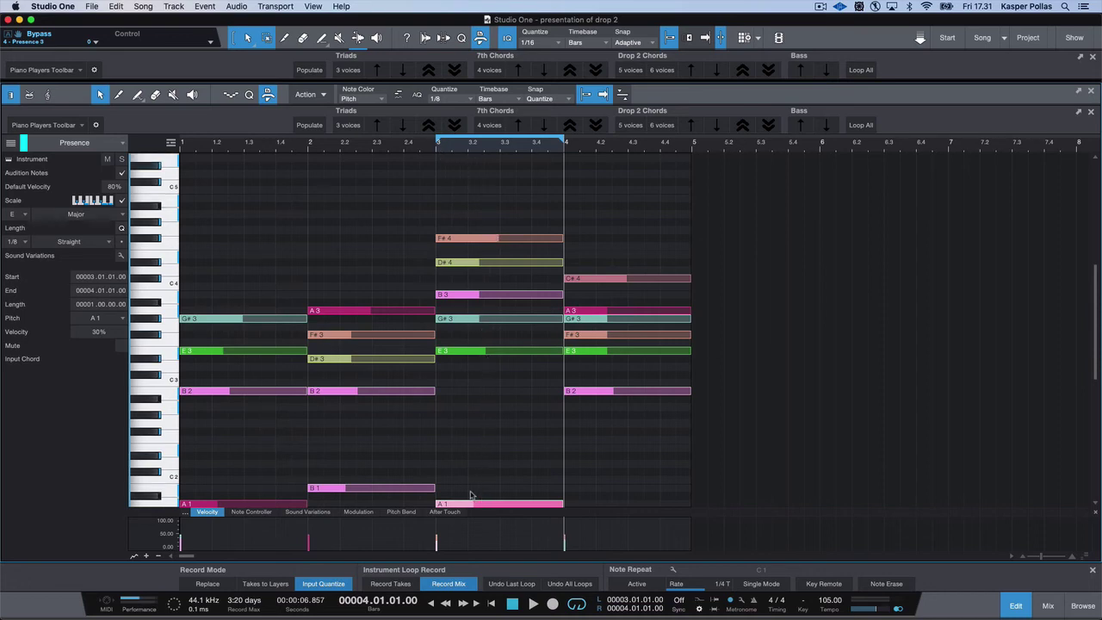
scroll(471, 495, "down", 2)
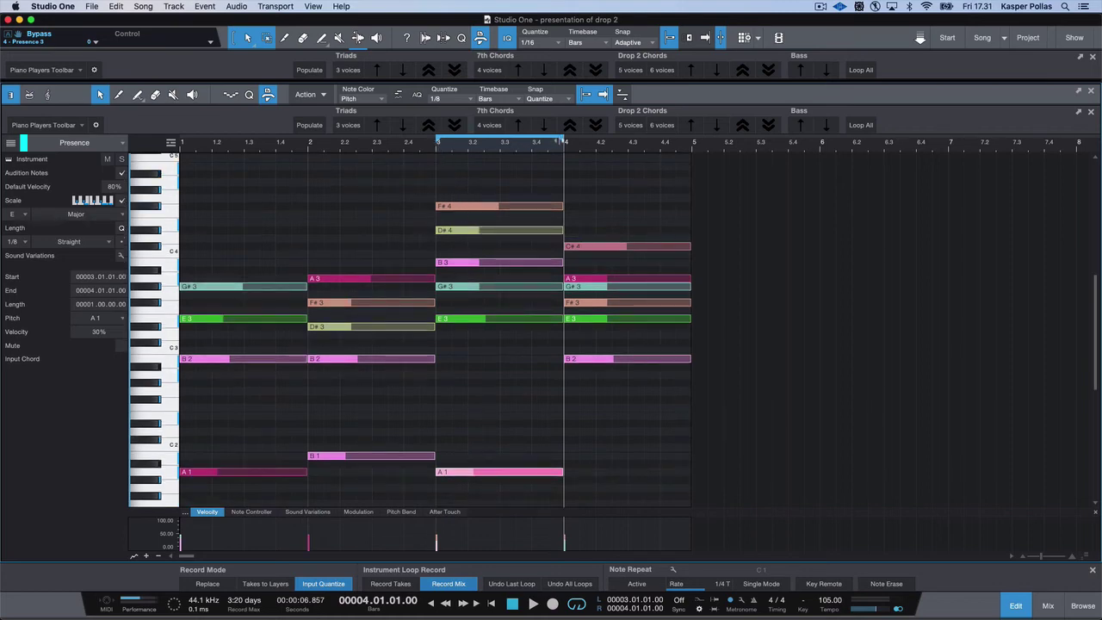
left_click(576, 607)
left_click(577, 607)
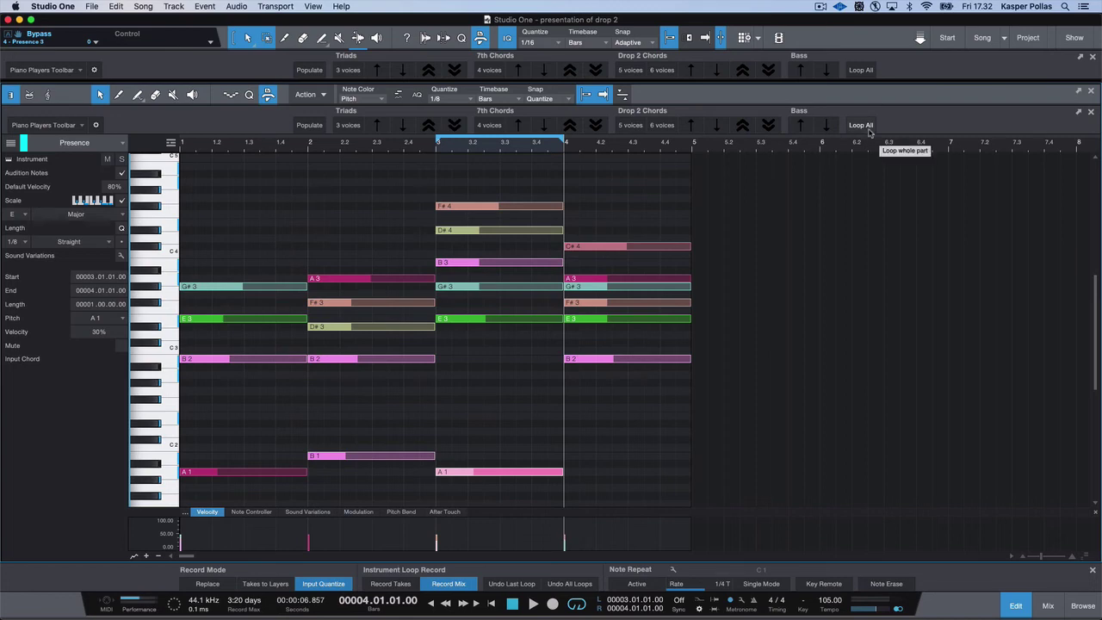
left_click(437, 148)
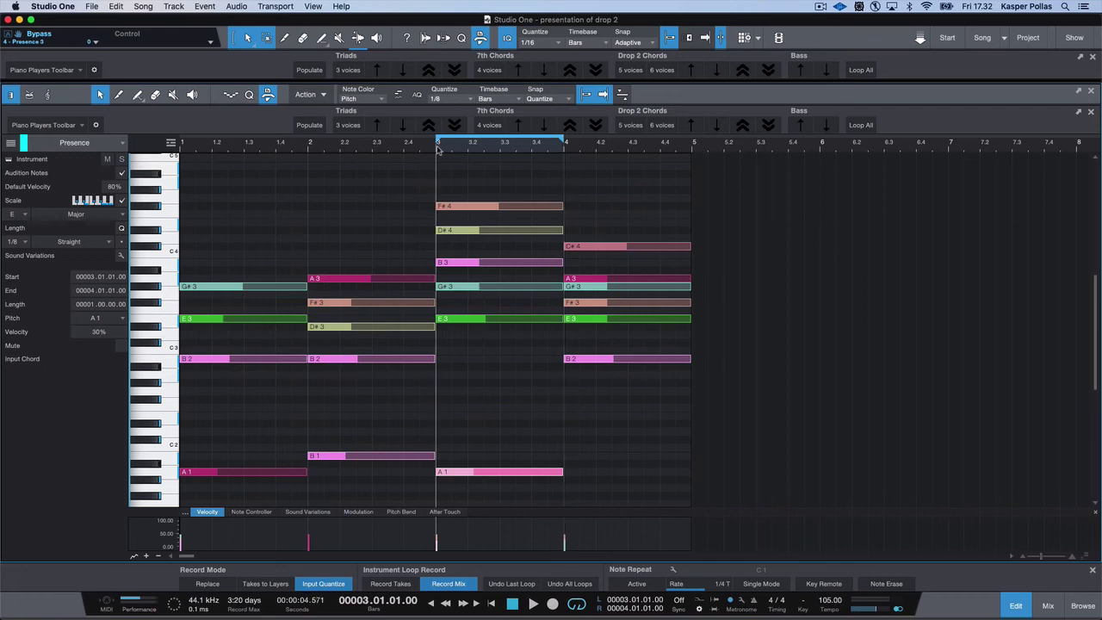
left_click(861, 125)
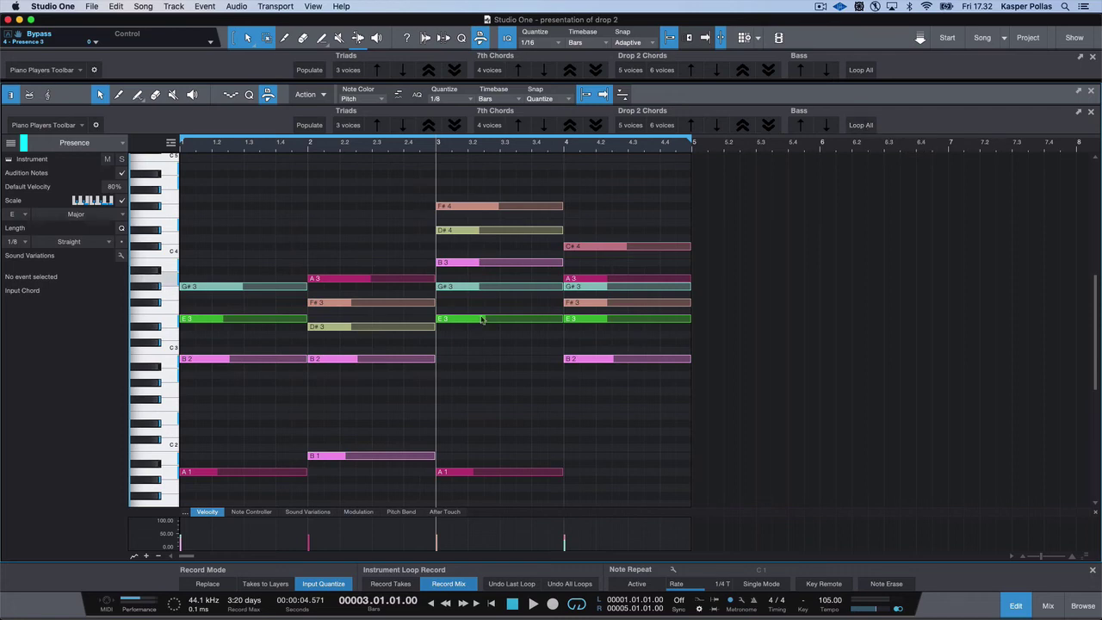
- Transpose the bar 3 bass note up one scale step to B1 and set the loop back to the whole part
left_click(496, 472)
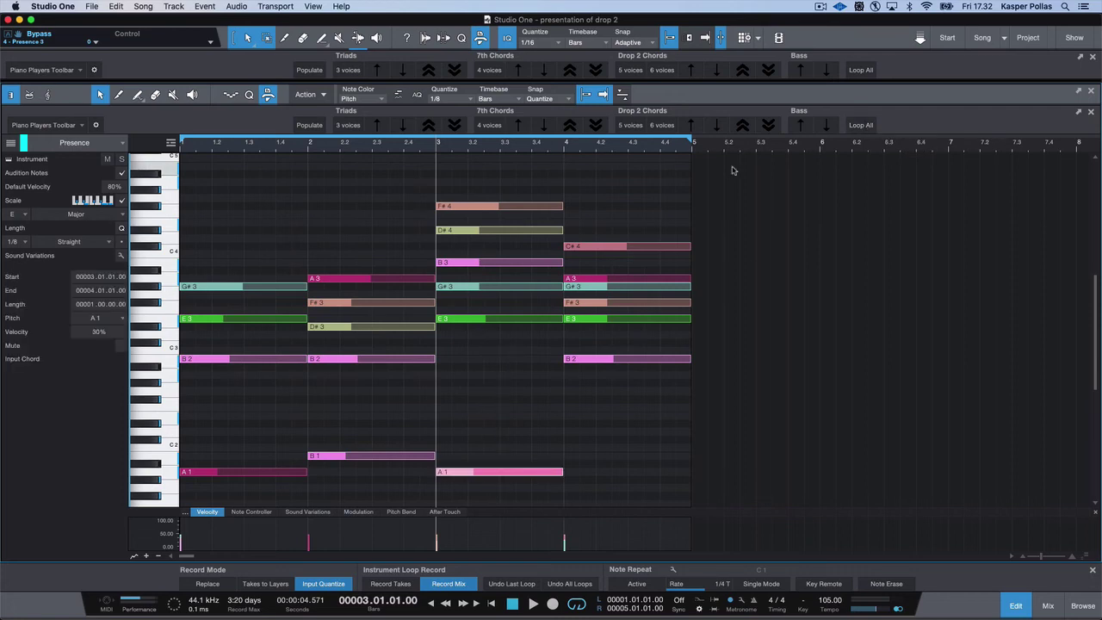
left_click(802, 126)
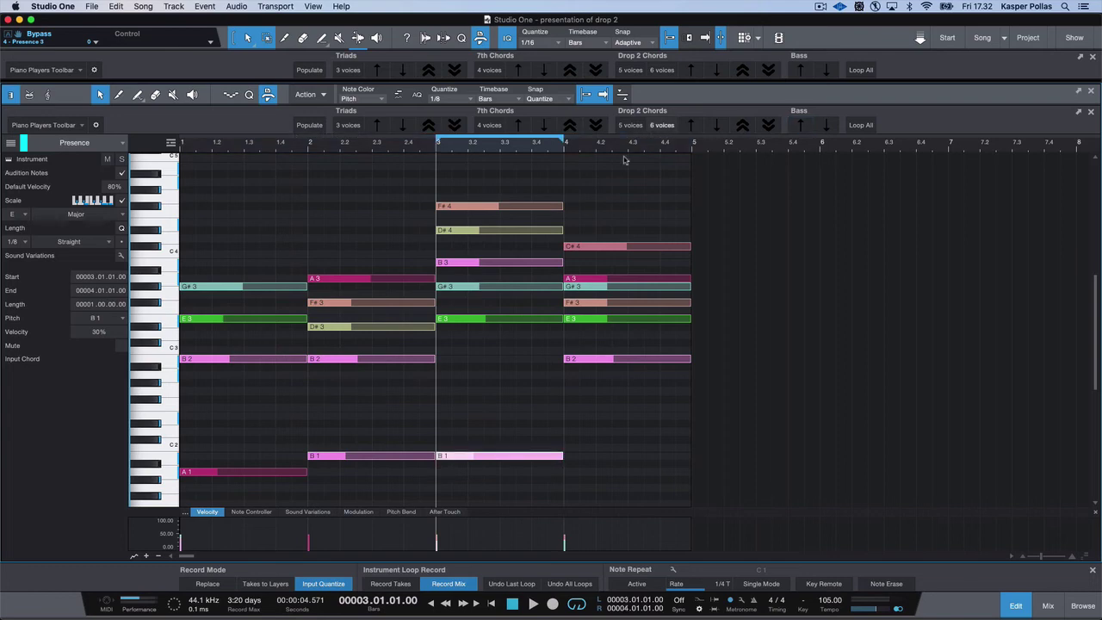
left_click(860, 124)
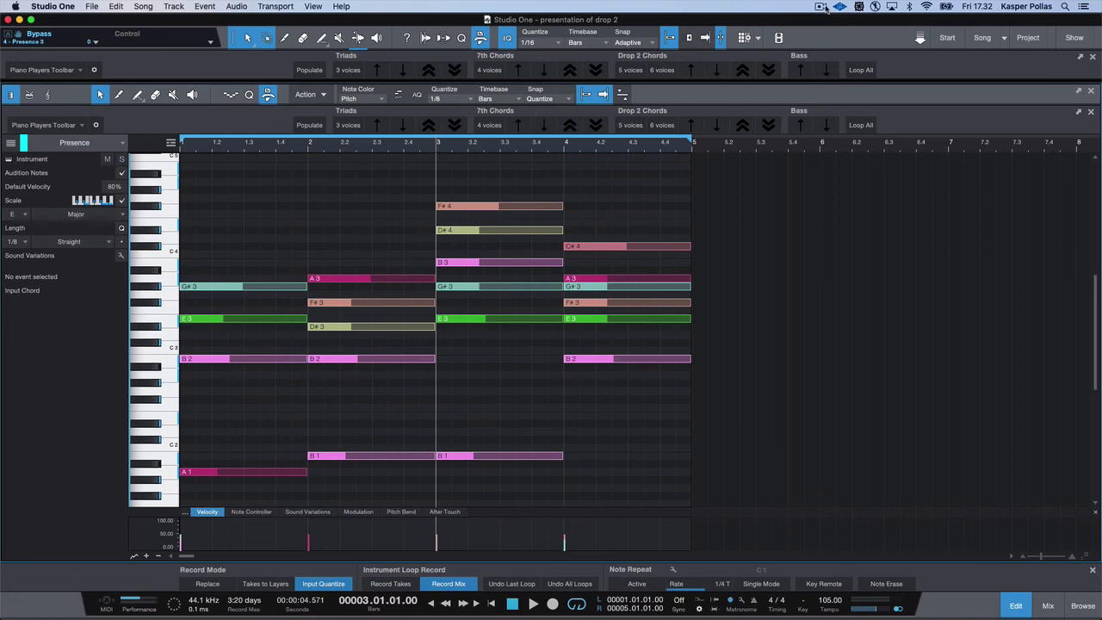
scroll(593, 256, "down", 2)
scroll(592, 256, "up", 6)
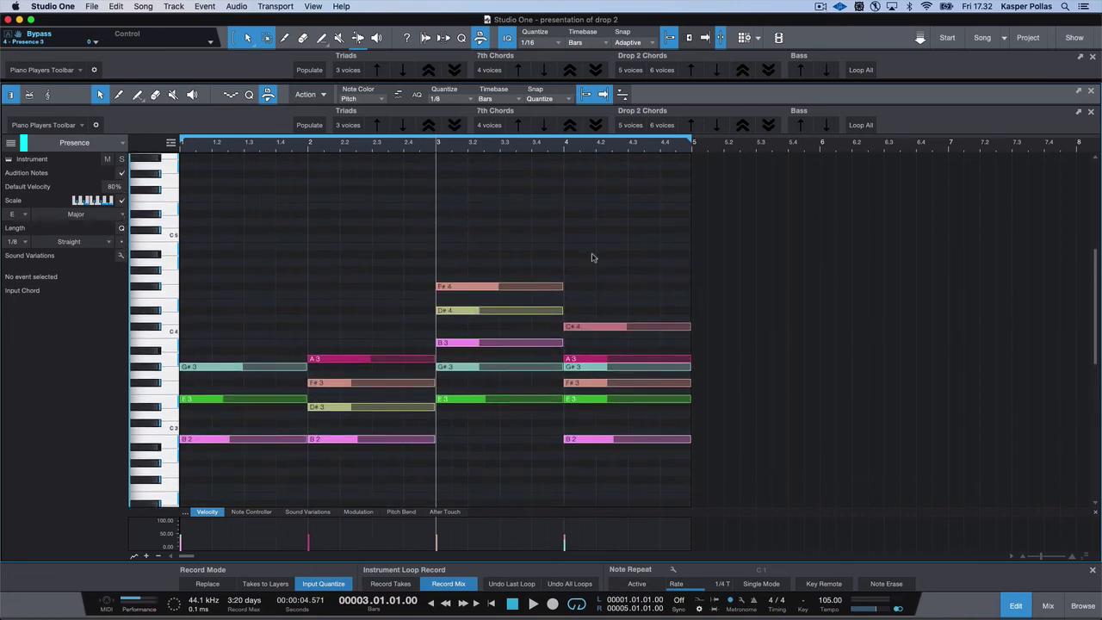
scroll(592, 256, "down", 3)
scroll(592, 256, "up", 2)
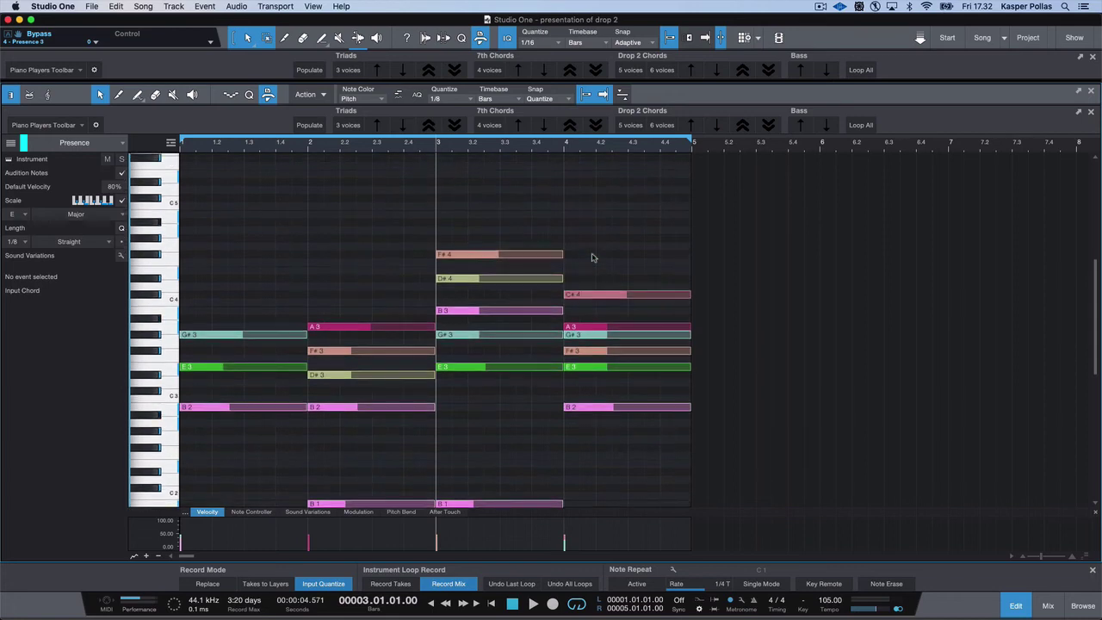
scroll(512, 385, "up", 2)
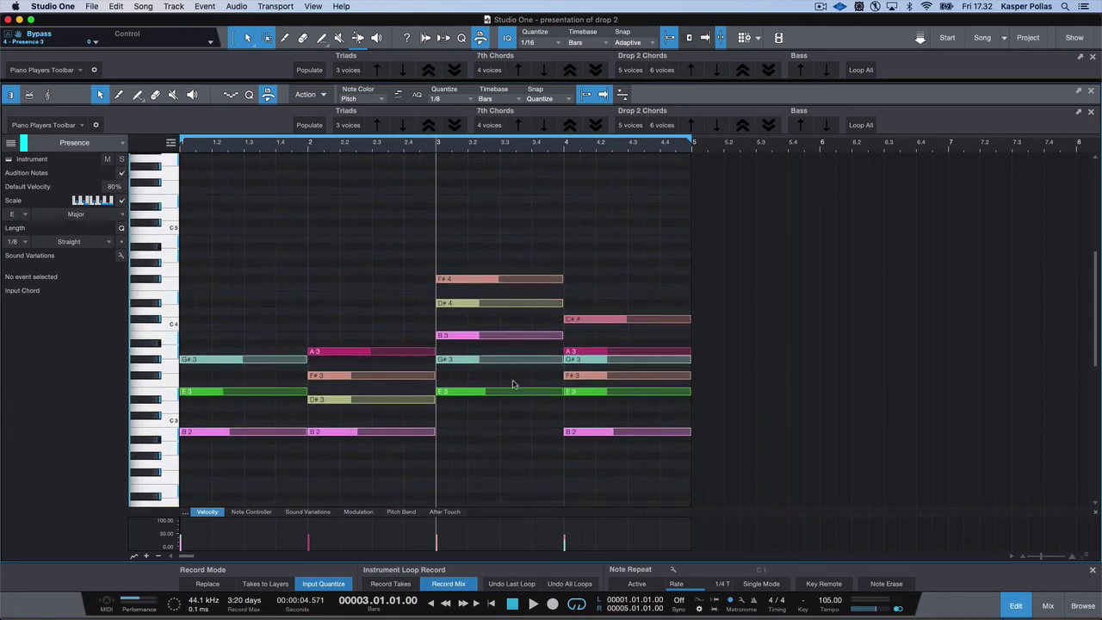
scroll(497, 430, "down", 2)
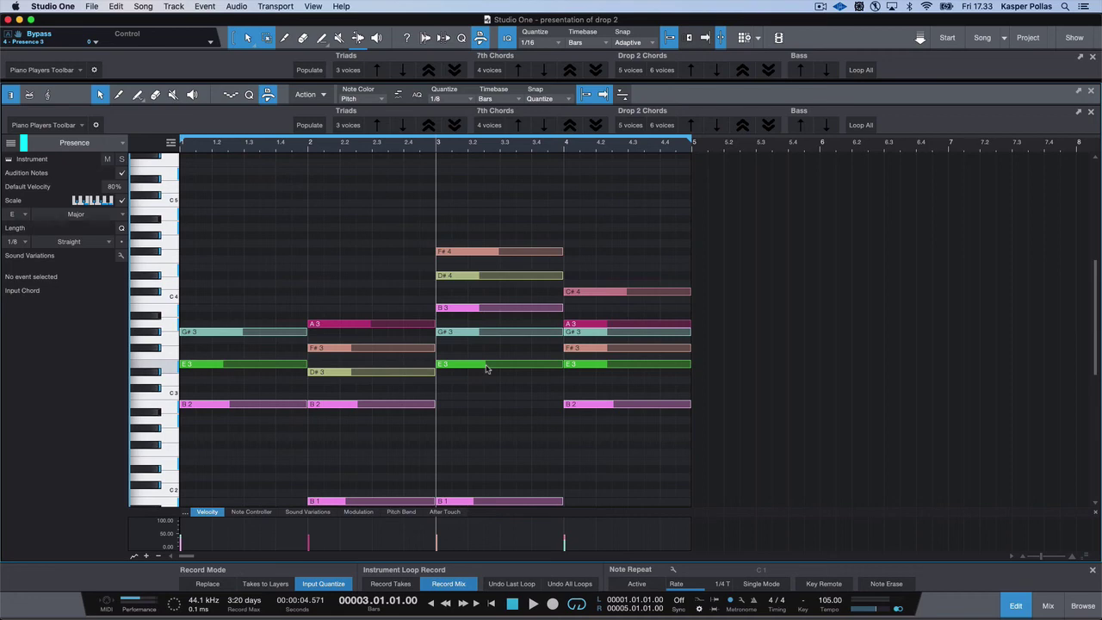
scroll(487, 368, "down", 2)
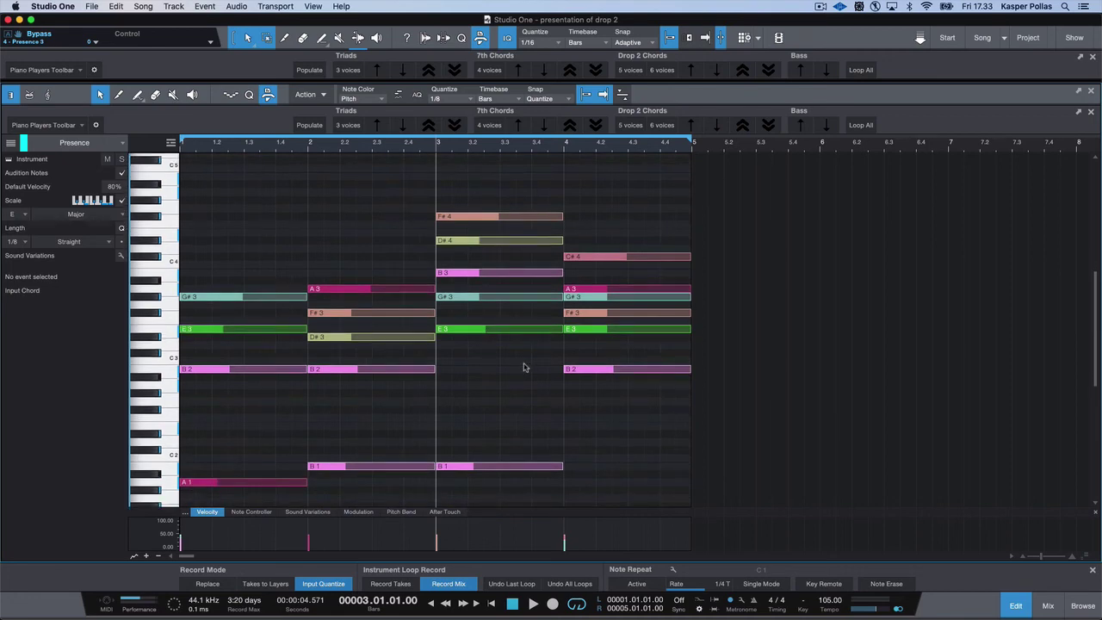
scroll(525, 367, "up", 1)
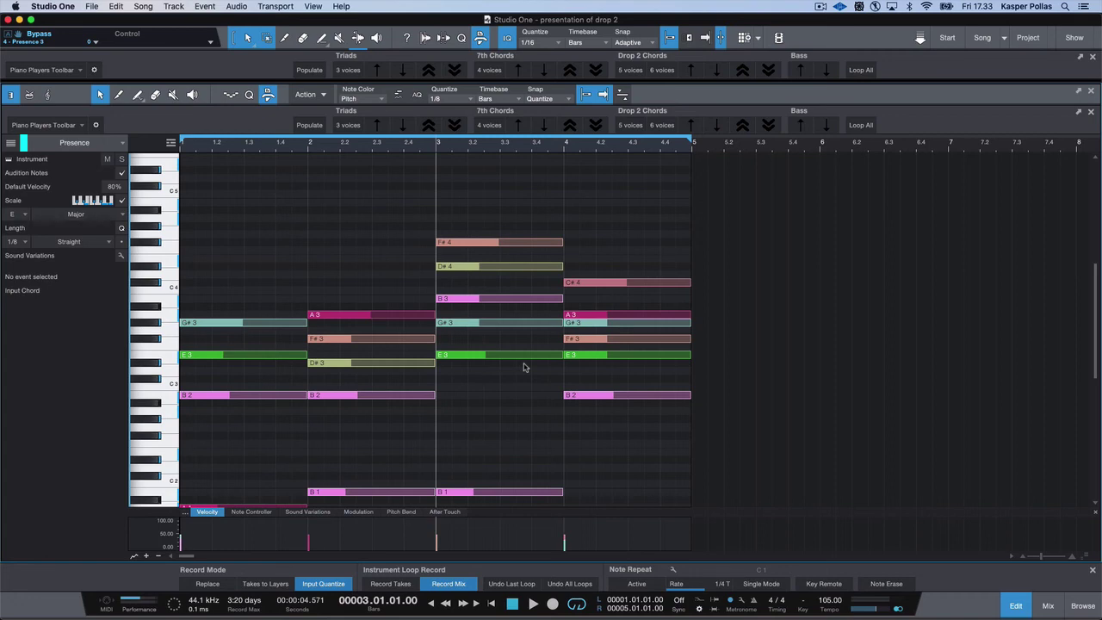
left_click_drag(531, 401, 502, 216)
left_click(518, 218)
- Loop the bar 3 Drop 2 chord without its bass note and transpose it up two scale steps to G#3, B3, D#4, F#4 and A4
scroll(502, 406, "down", 1)
scroll(503, 406, "up", 1)
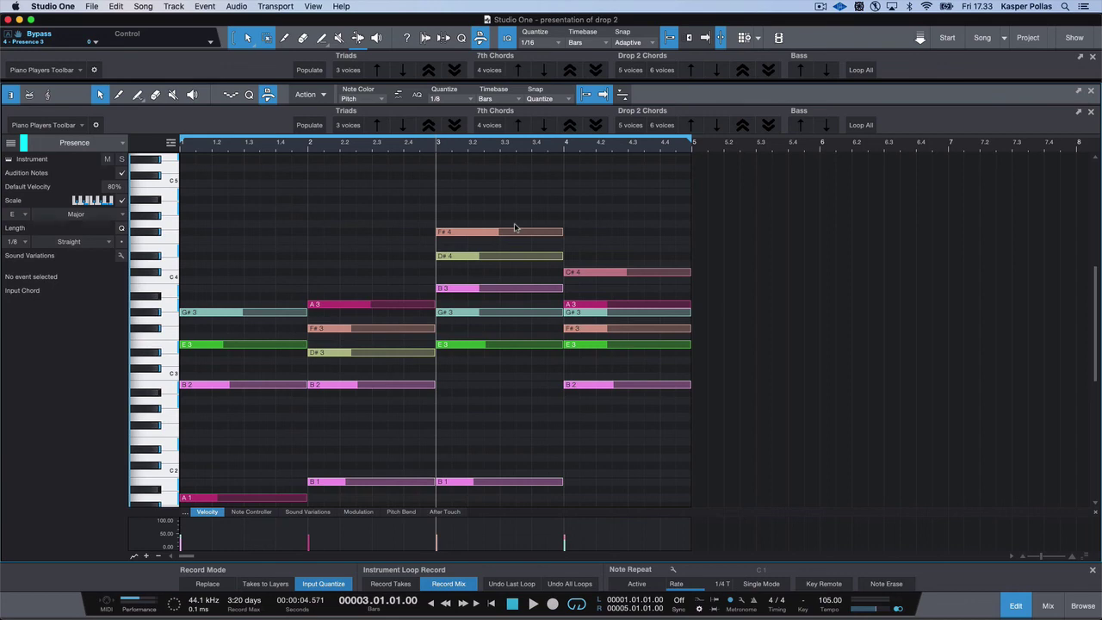
scroll(495, 376, "up", 2)
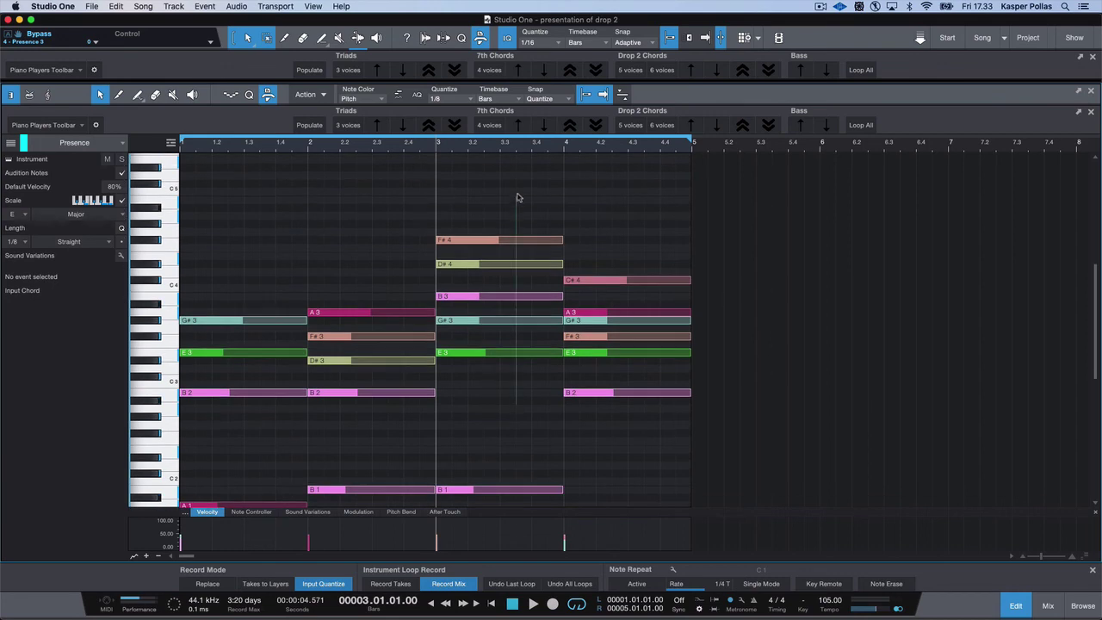
left_click_drag(517, 198, 517, 197)
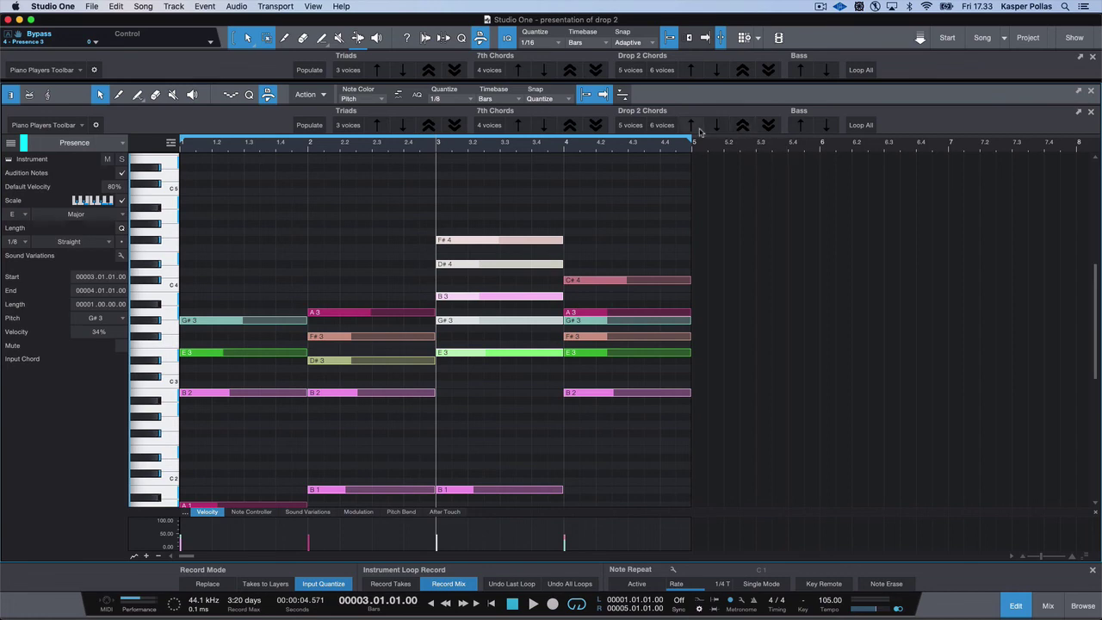
key("p")
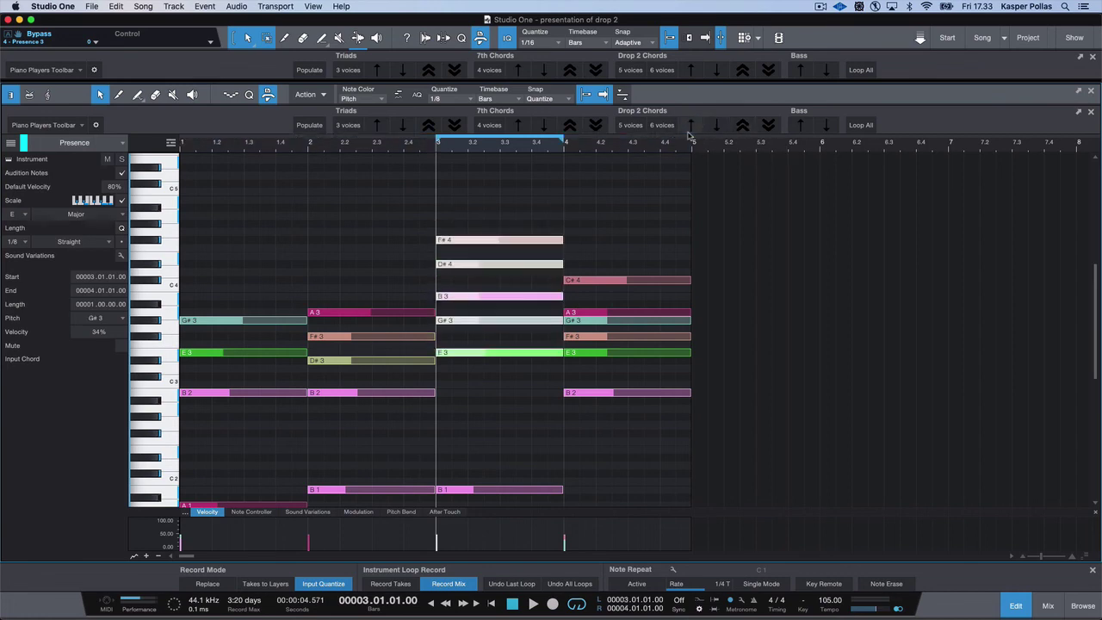
left_click(689, 131)
left_click(689, 132)
left_click(542, 180)
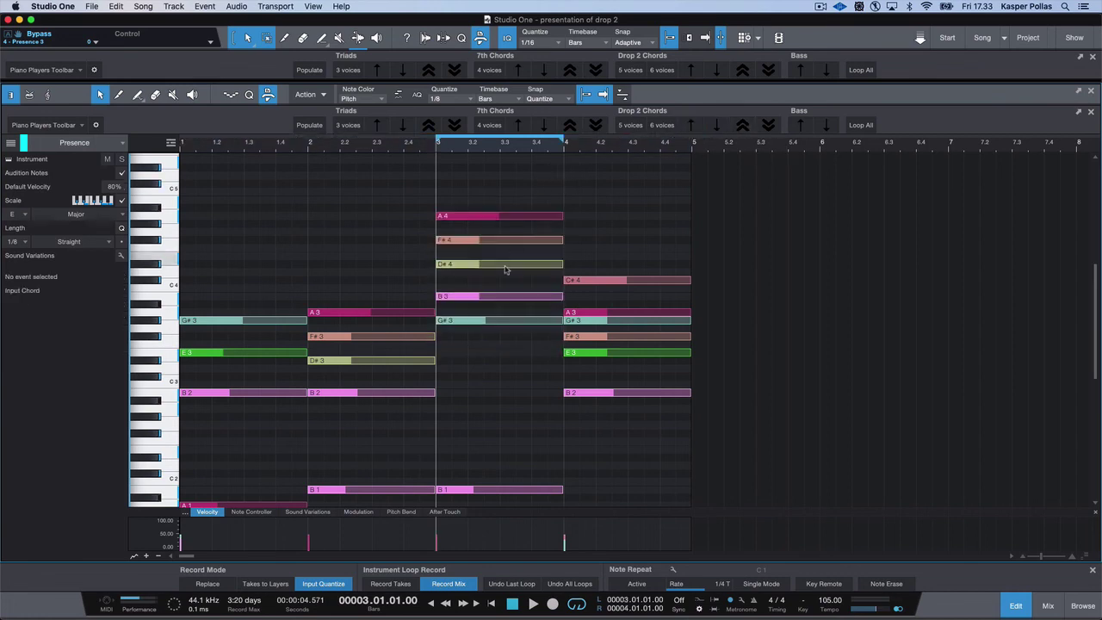
- Invert the bar 3 Drop 2 chord down once to F#3, A3, B3, D#4 and G#4, leaving out the bass note
left_click_drag(485, 347, 504, 213)
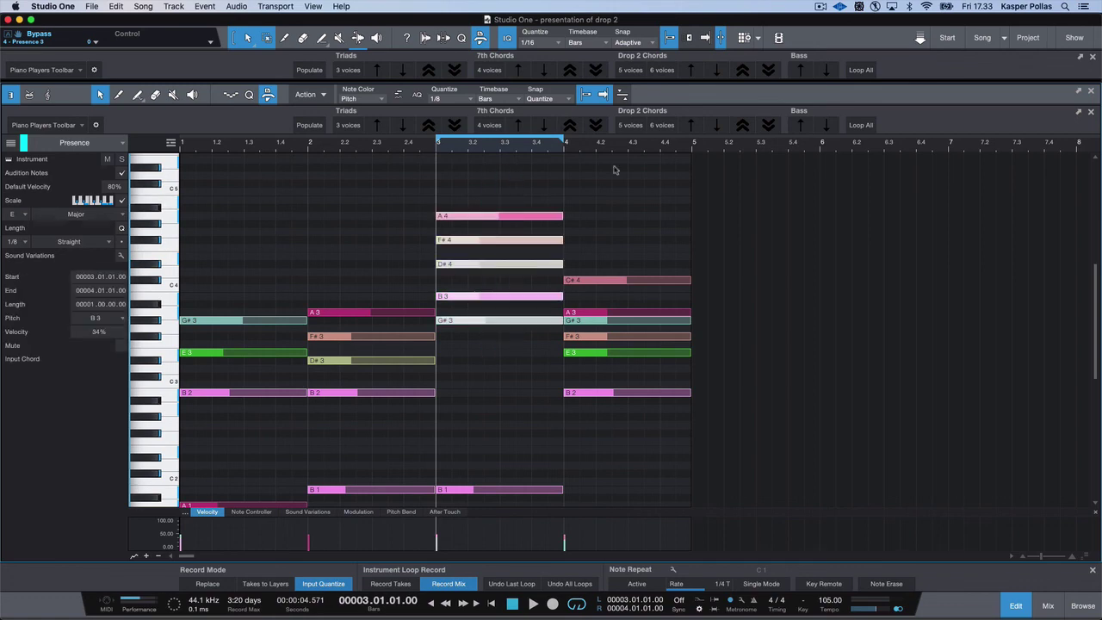
left_click(769, 126)
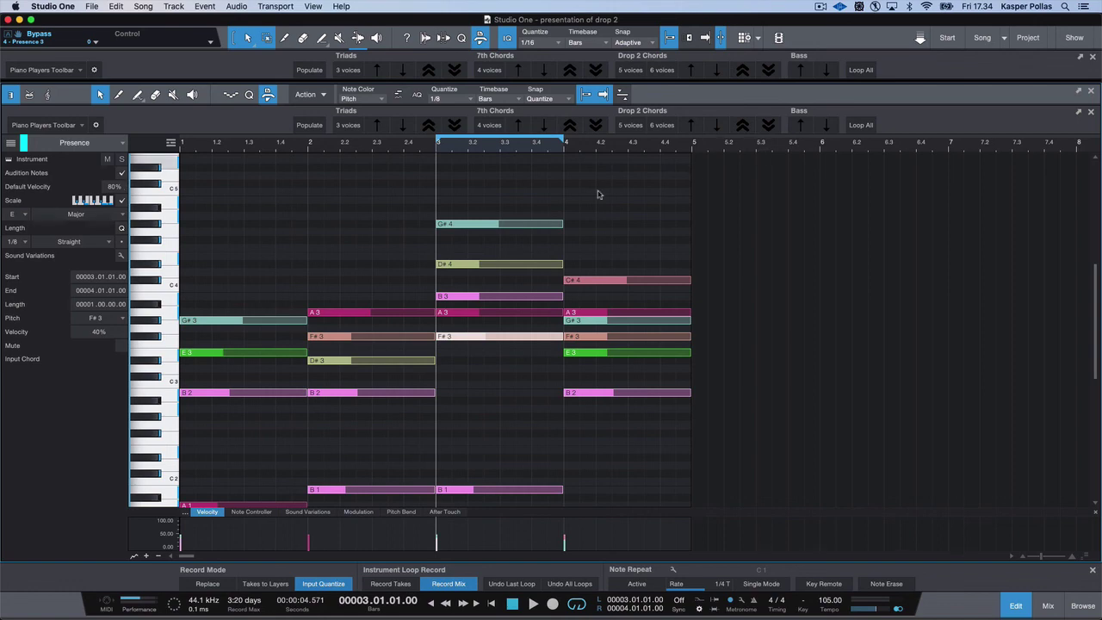
left_click(520, 198)
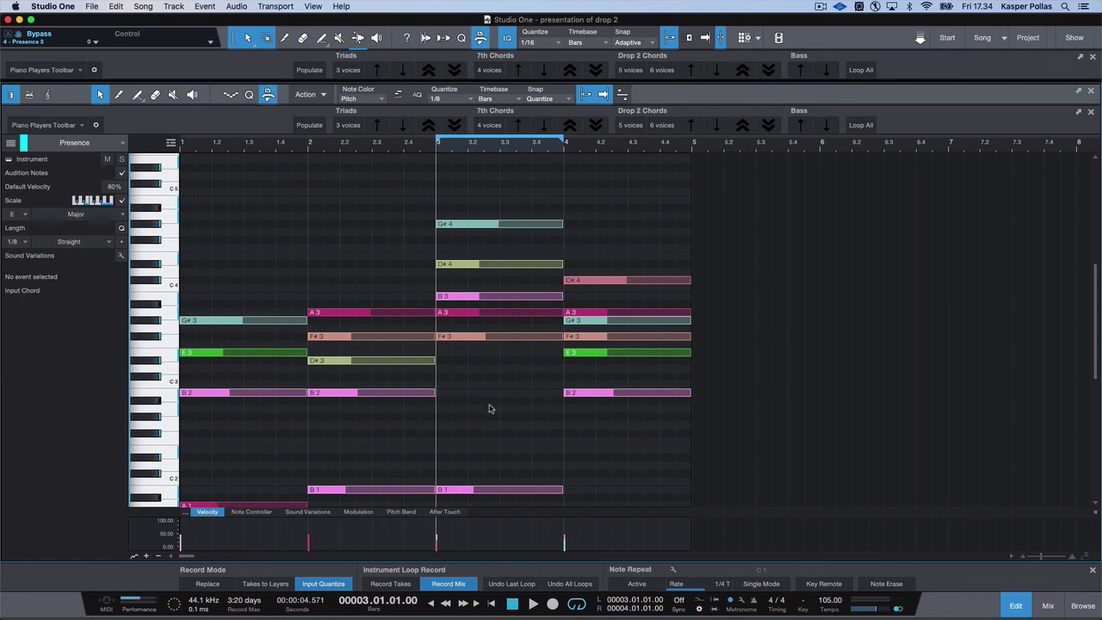
scroll(488, 410, "down", 2)
scroll(490, 395, "down", 3)
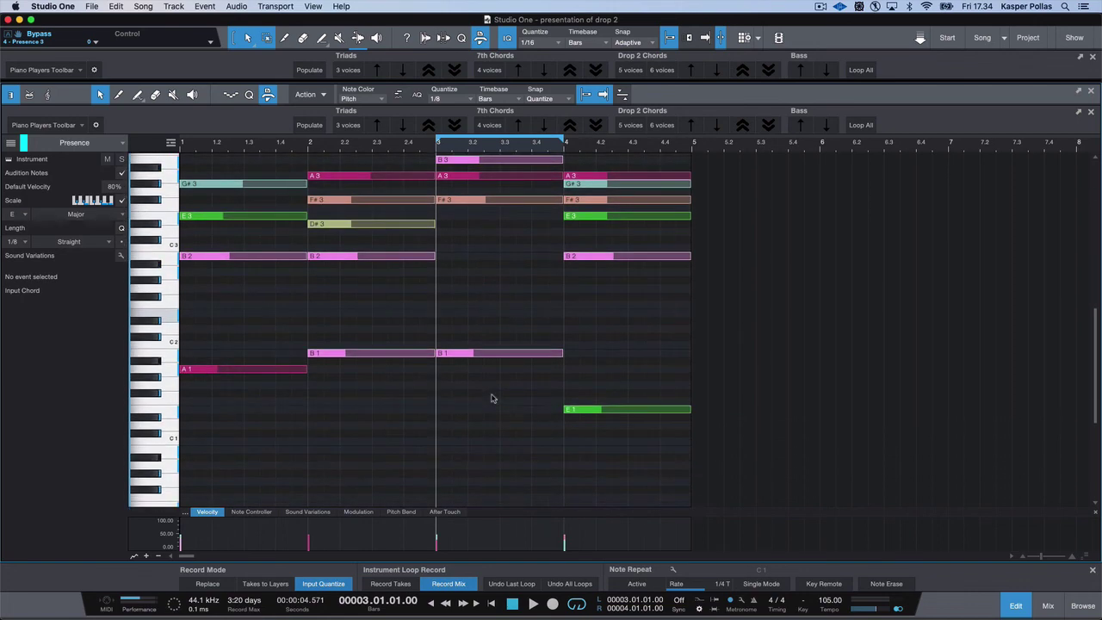
scroll(519, 386, "up", 1)
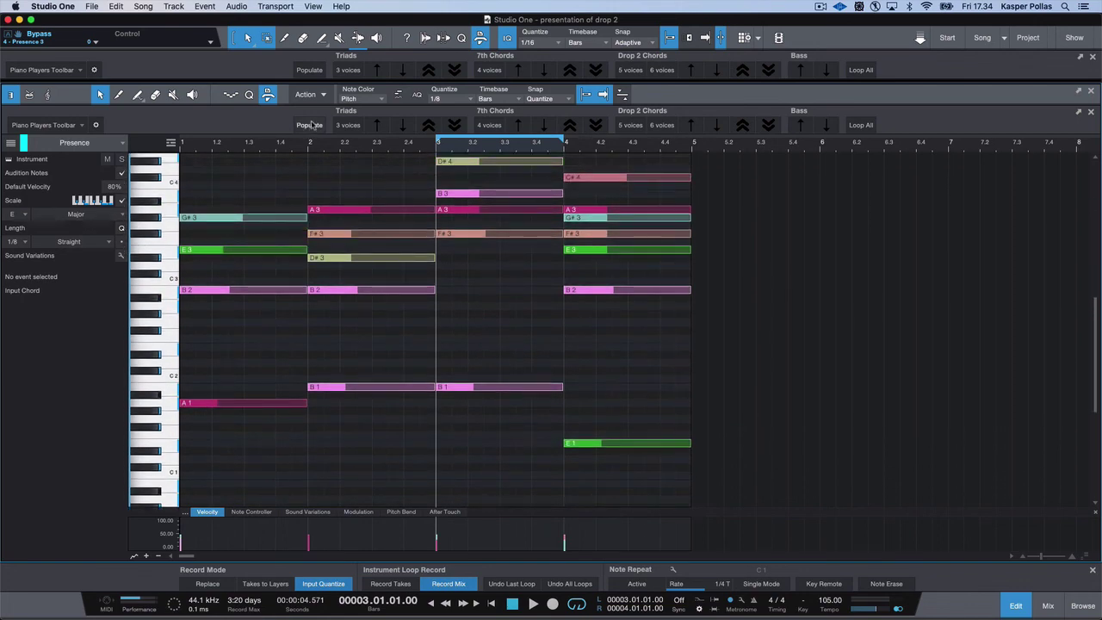
scroll(262, 363, "up", 1)
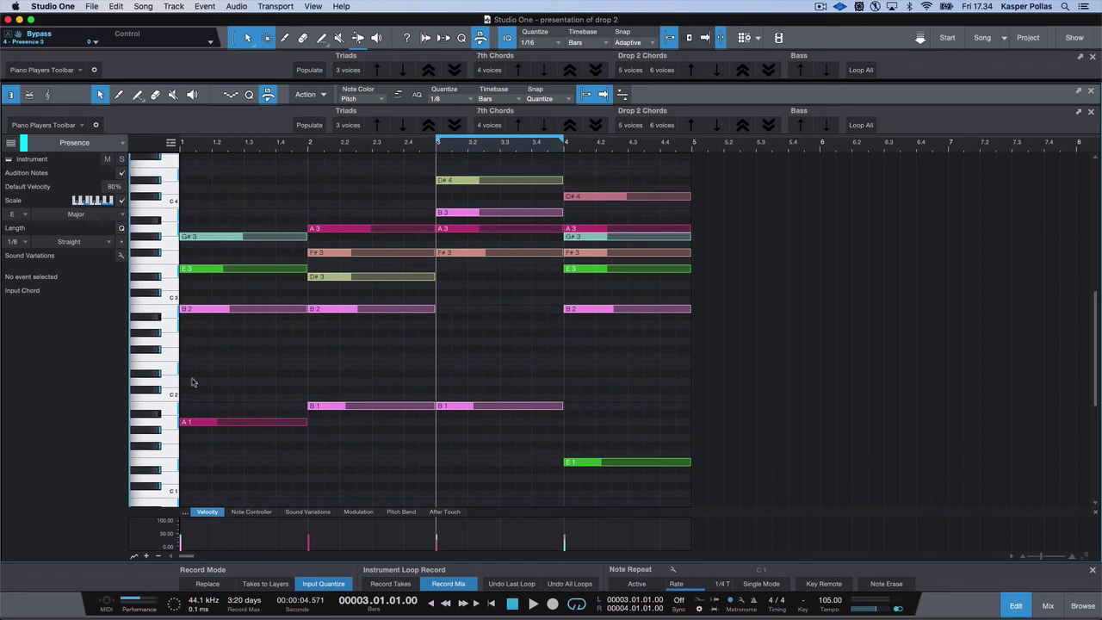
left_click_drag(192, 379, 263, 451)
scroll(601, 416, "down", 1)
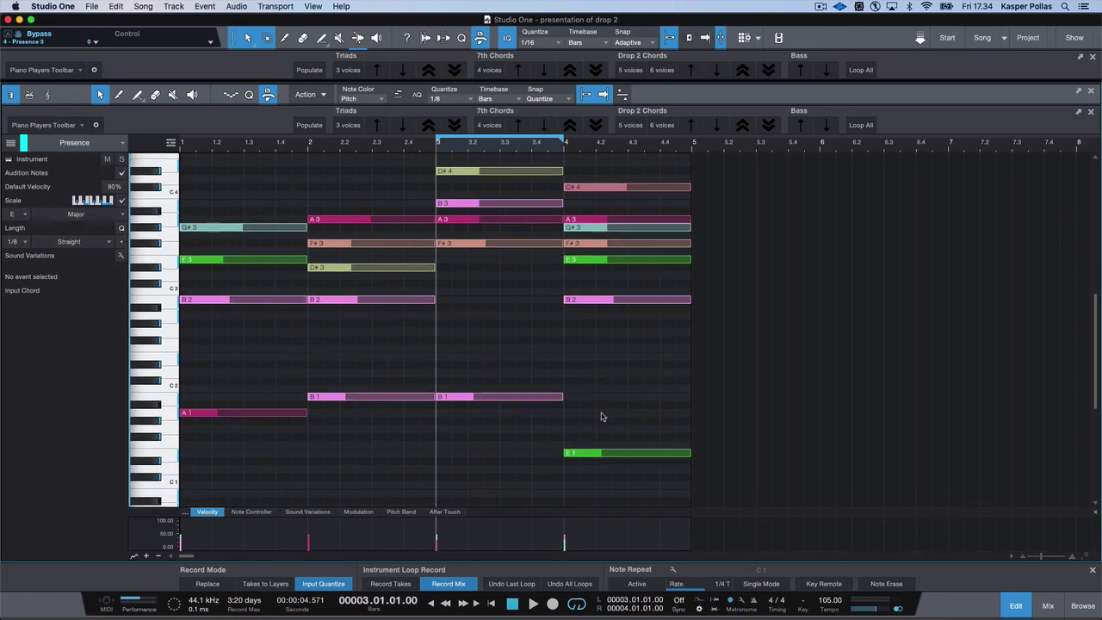
scroll(602, 417, "up", 5)
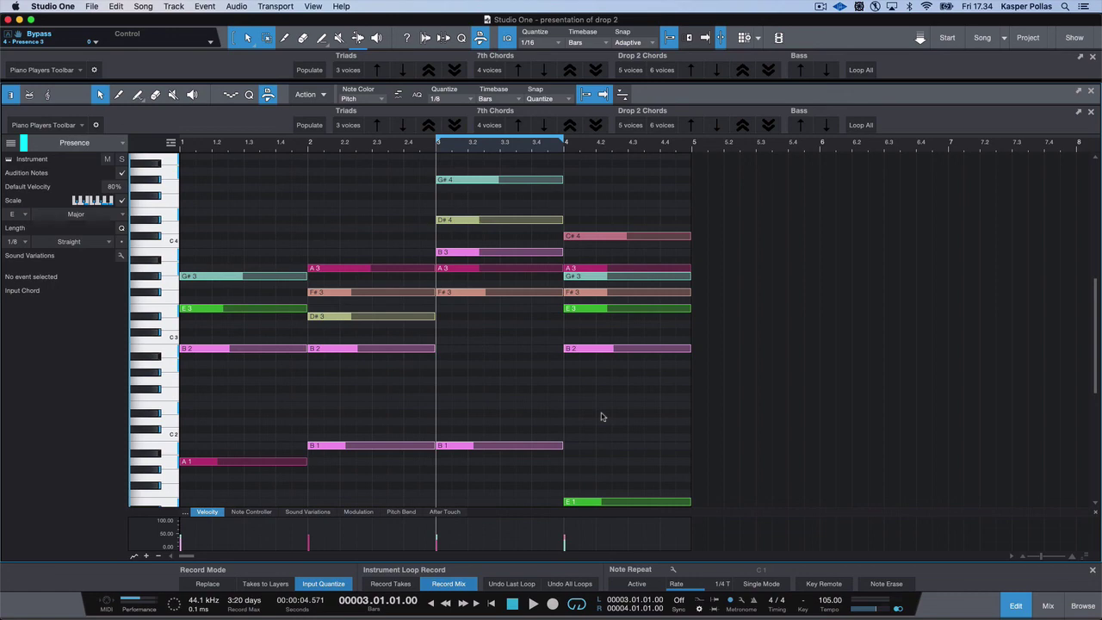
- Raise the velocity of all bar 4 notes together, including the bass, taking G#3 to 62%
scroll(601, 416, "down", 4)
left_click_drag(627, 488, 636, 182)
mouse_move(565, 541)
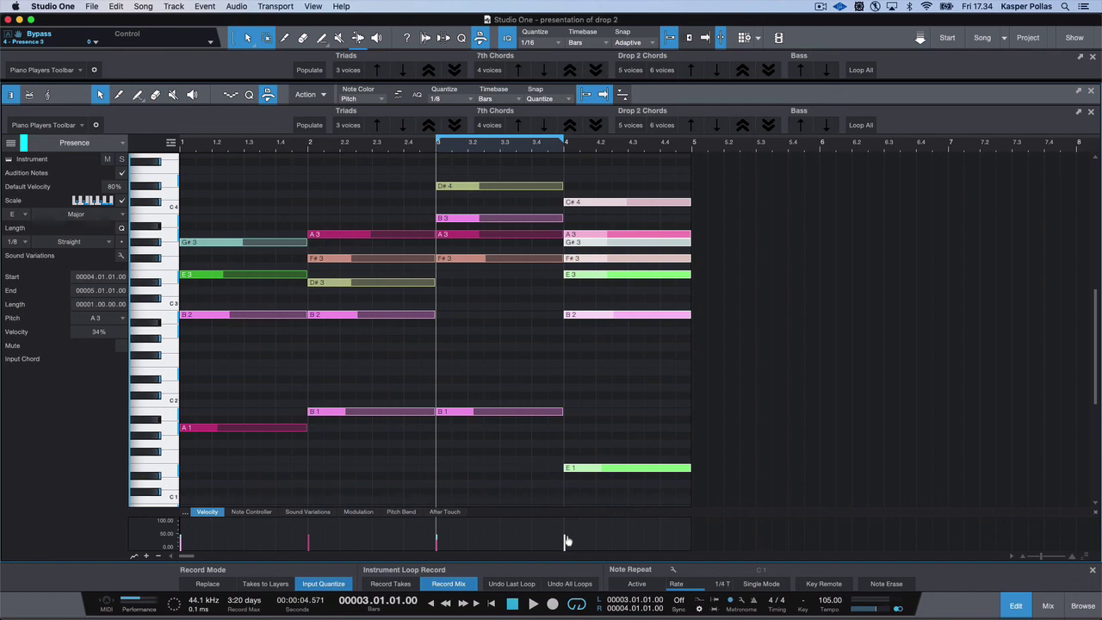
left_click_drag(566, 541, 569, 531)
left_click(624, 419)
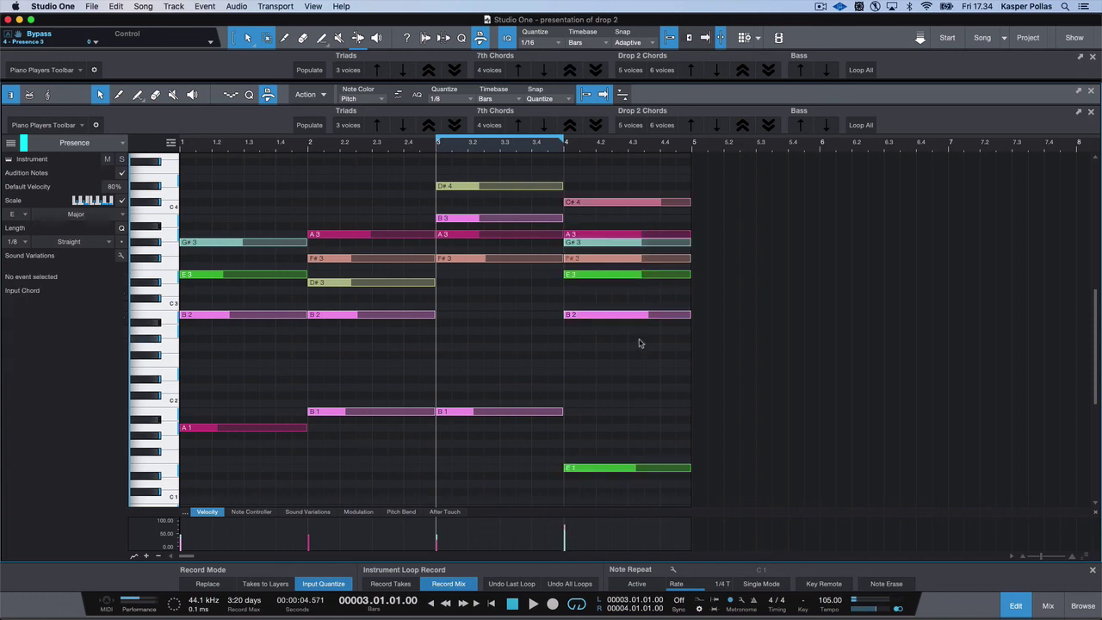
left_click(645, 244)
scroll(506, 373, "up", 2)
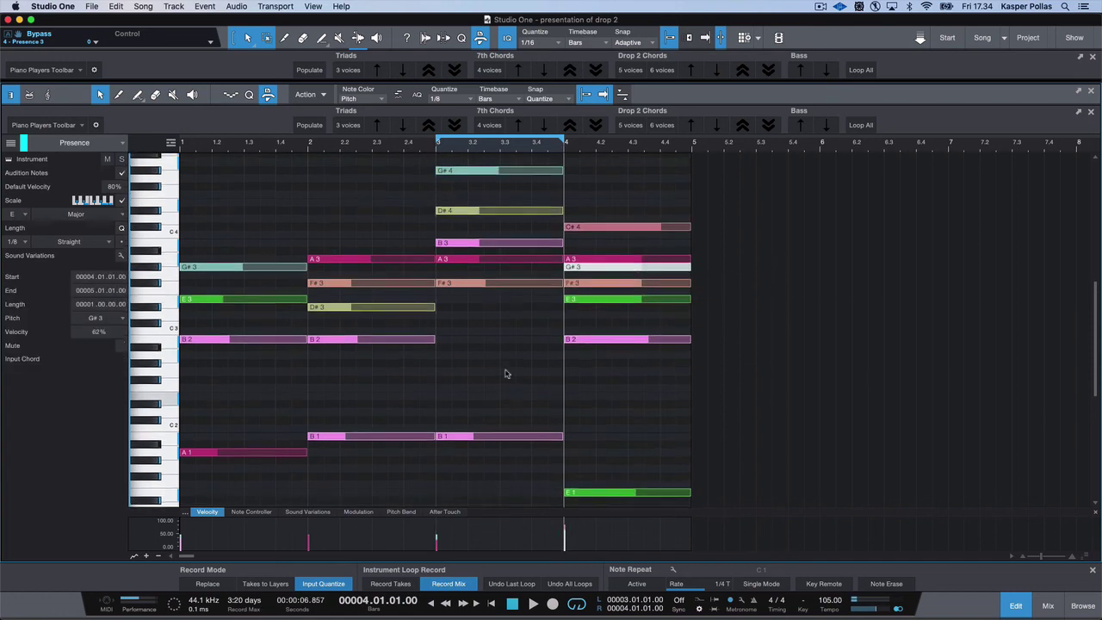
scroll(506, 373, "up", 2)
scroll(506, 373, "down", 6)
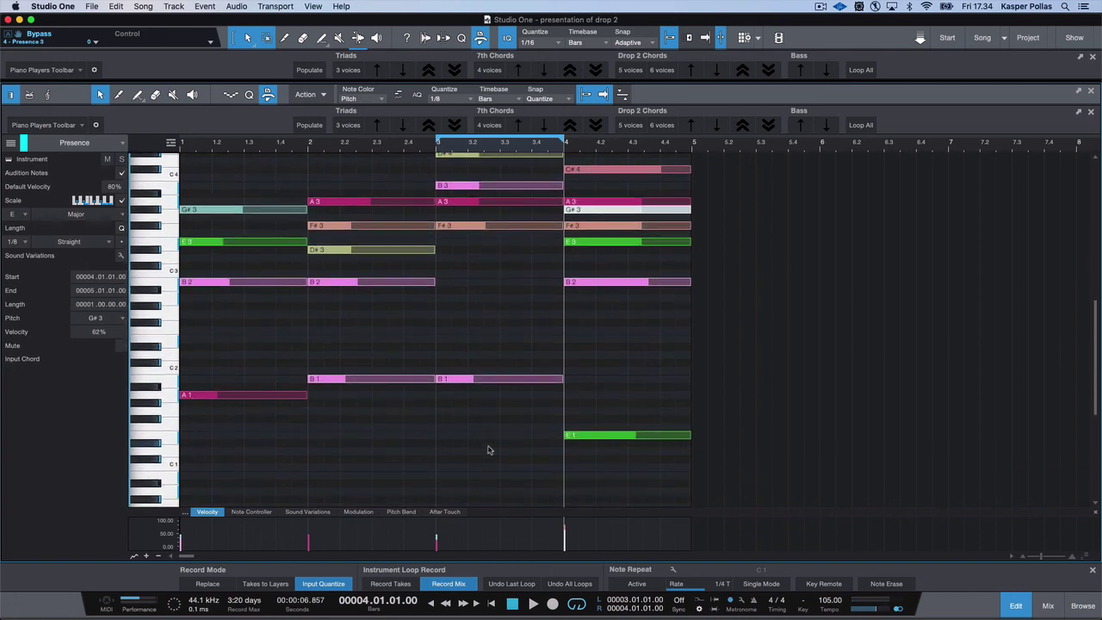
left_click_drag(486, 448, 482, 271)
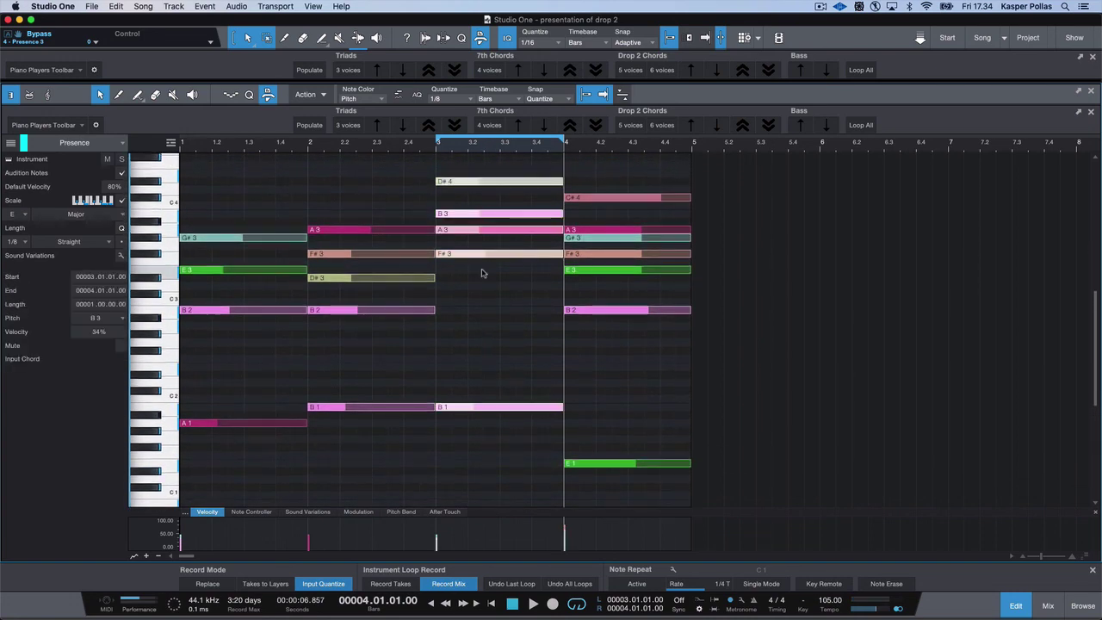
scroll(482, 272, "up", 1)
left_click(511, 173)
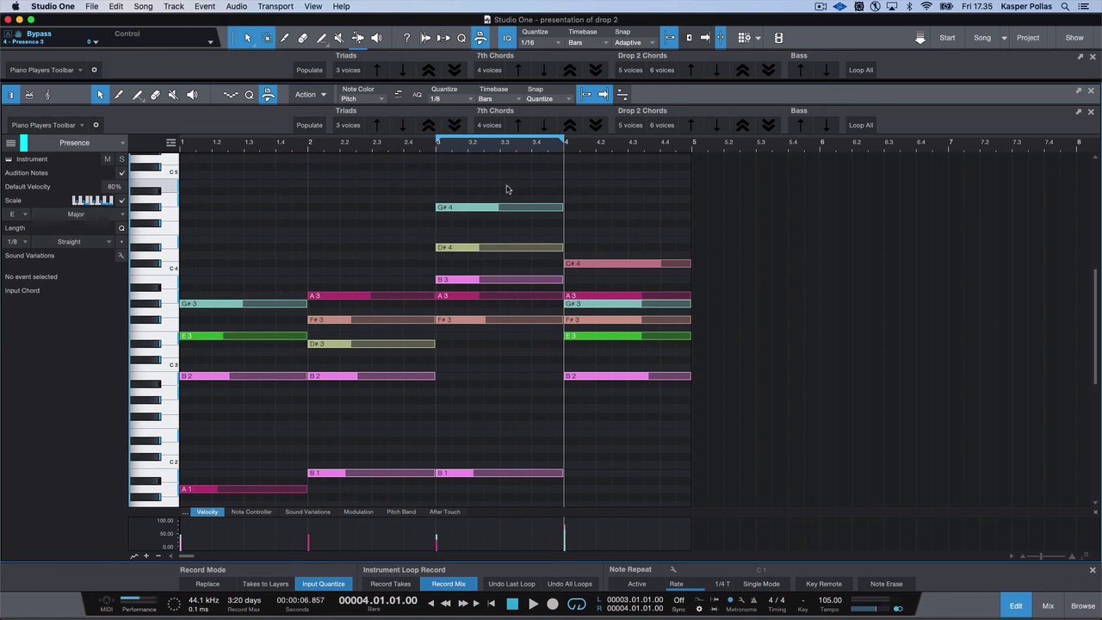
scroll(506, 190, "up", 1)
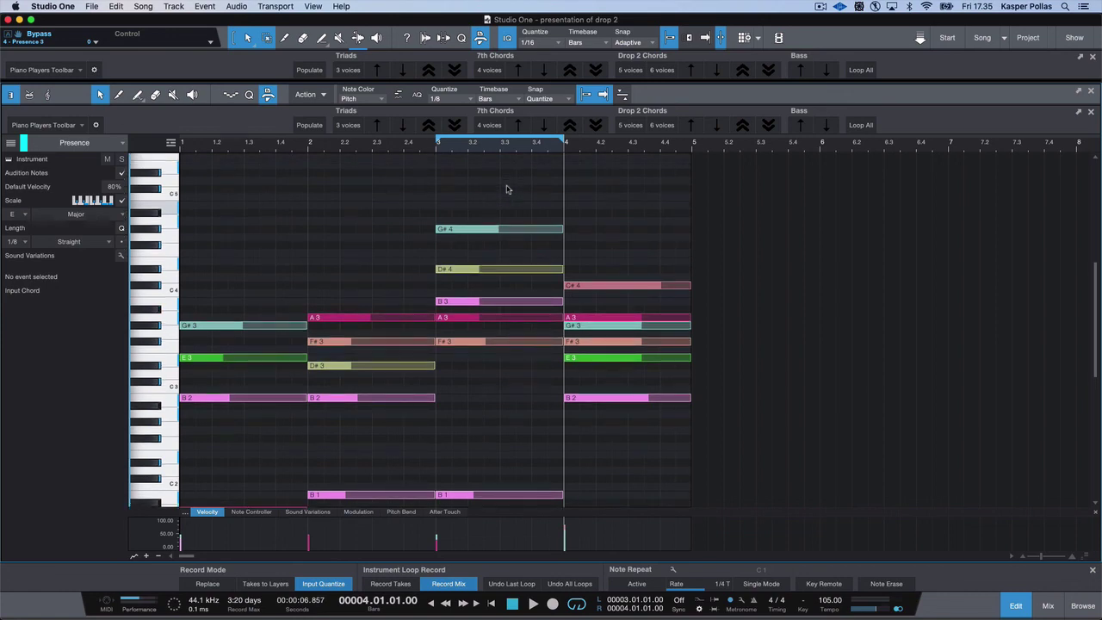